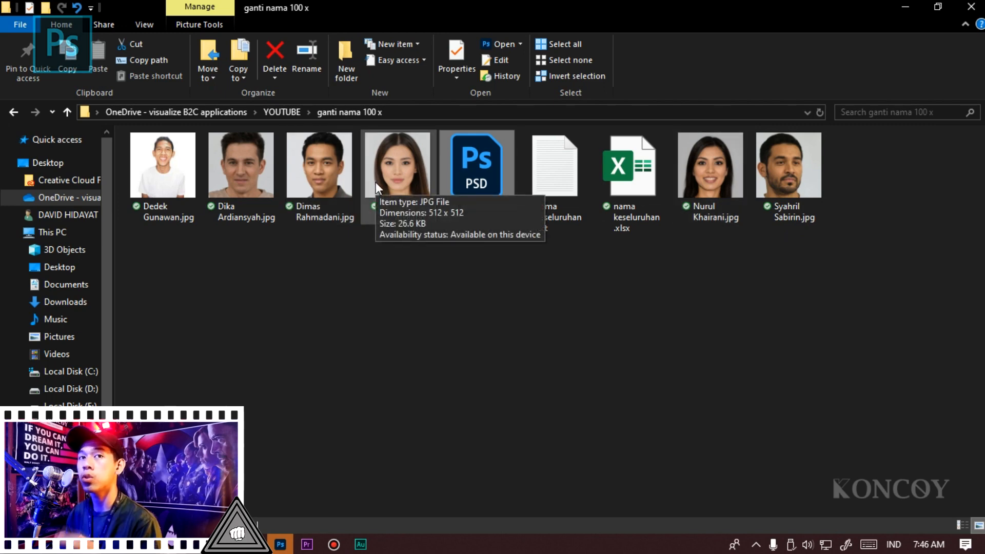
Open the business card file kartu nama.psd from the ganti nama 100 x folder in Photoshop.
click(531, 293)
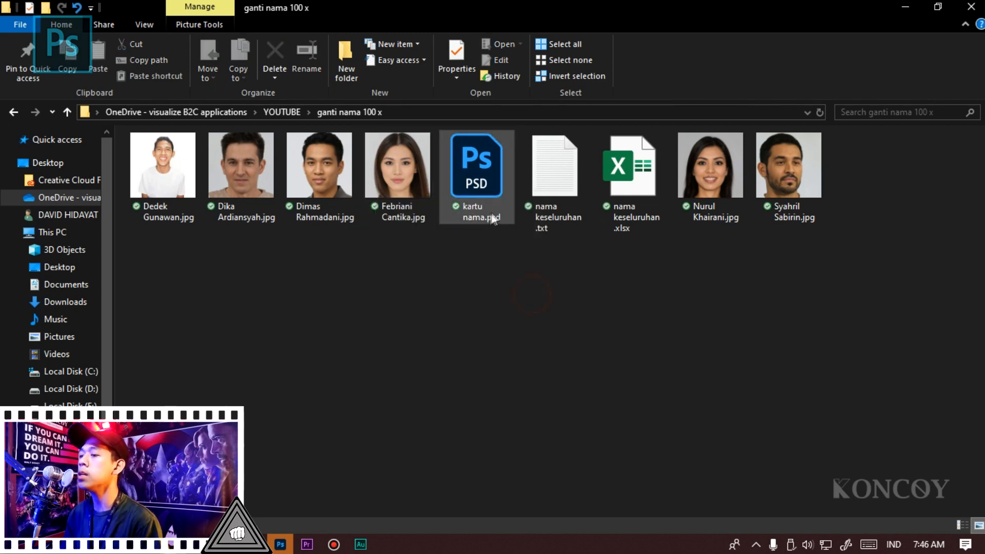
click(488, 176)
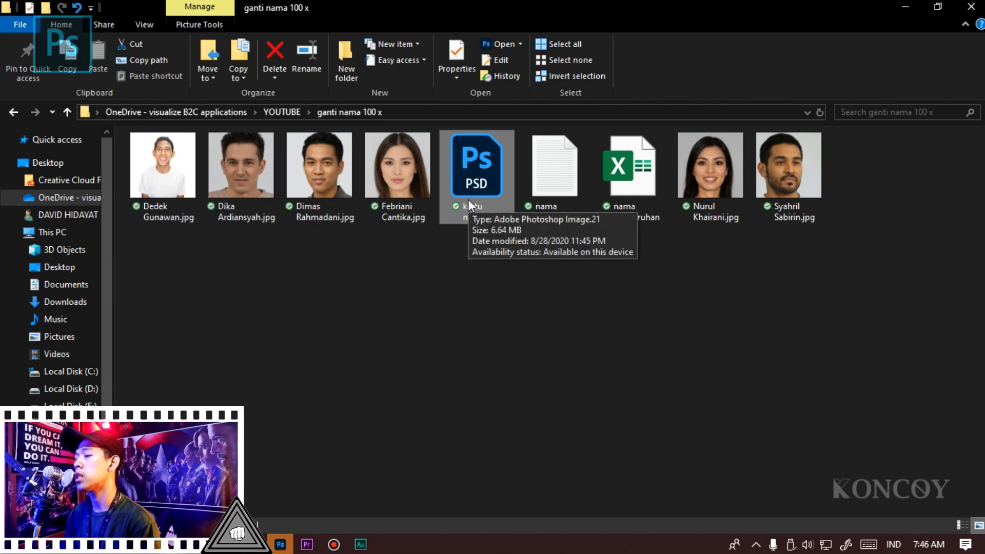
click(616, 292)
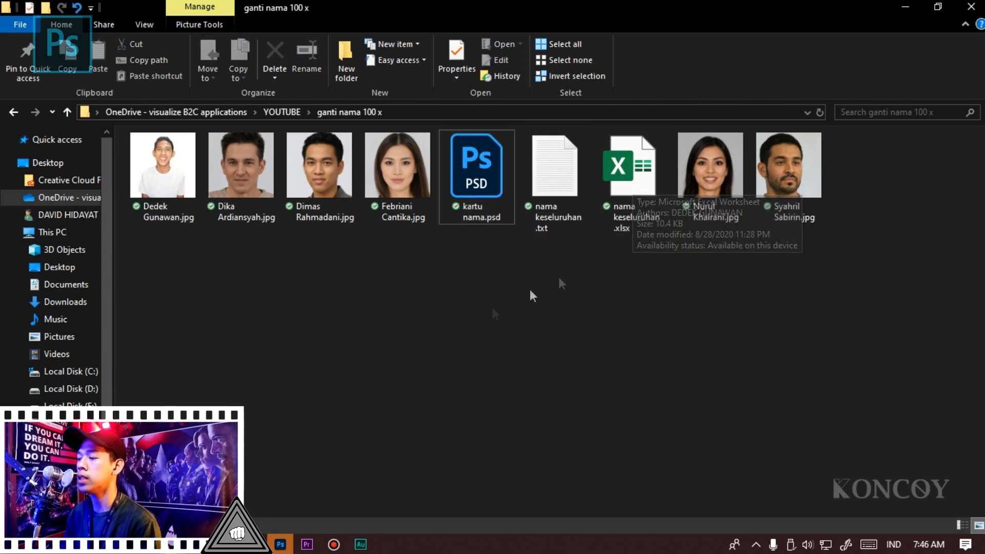
double_click(490, 186)
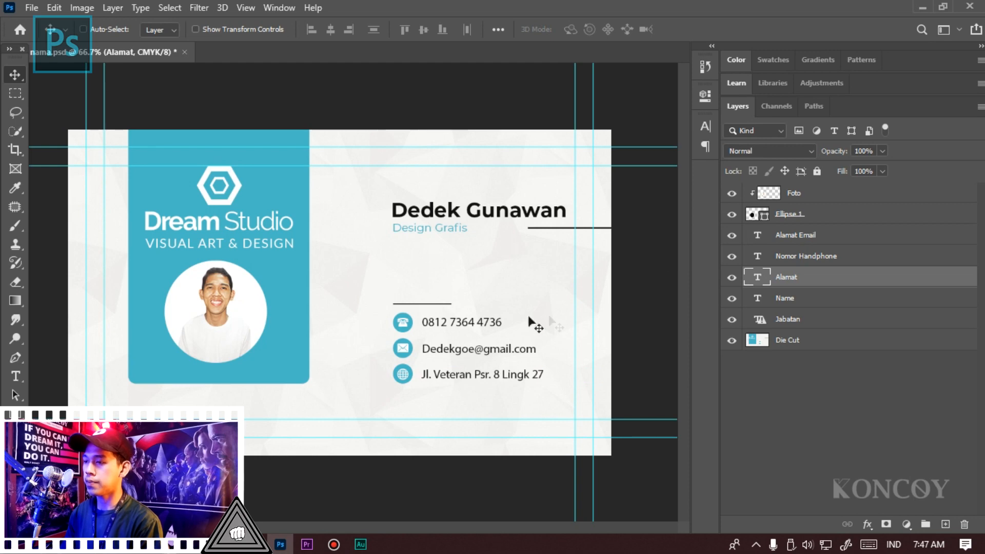
Examine the Ellipse 1, Foto and Alamat Email layers of the card, test-moving the email text and undoing the move.
click(806, 220)
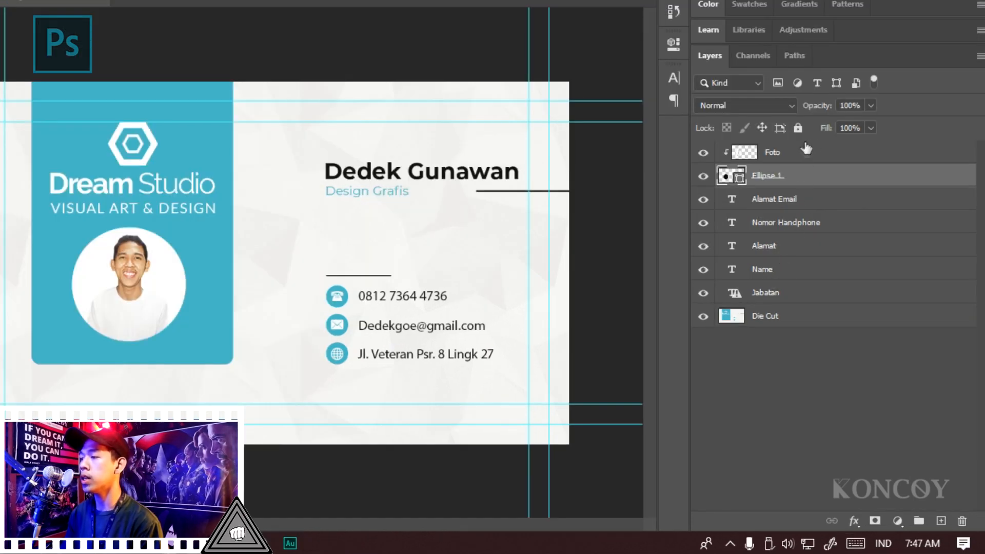
click(800, 155)
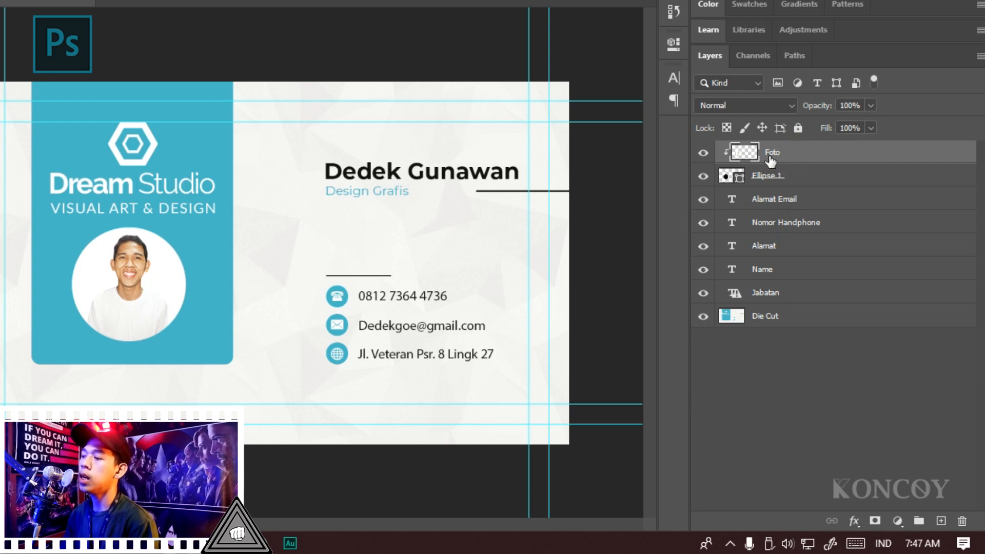
click(788, 208)
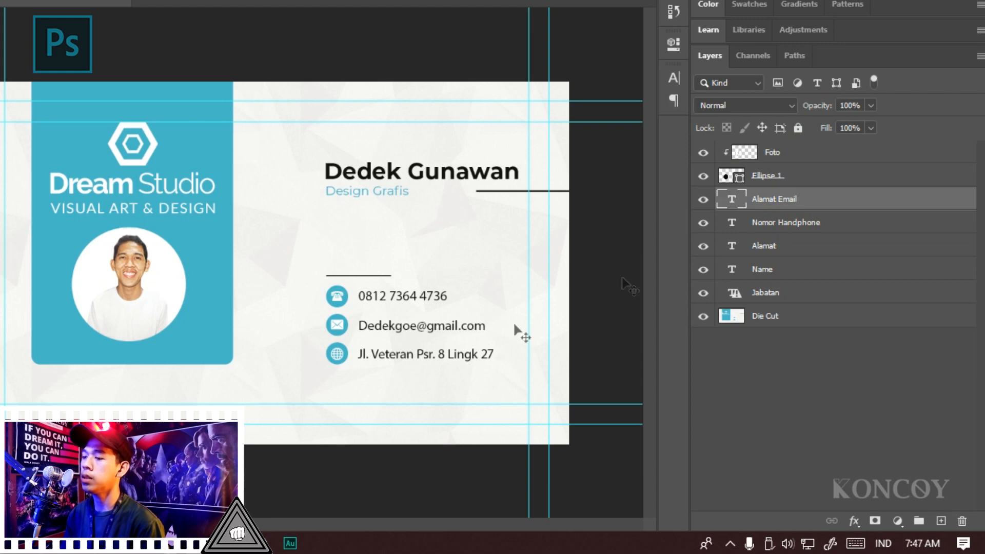
drag(437, 375, 462, 368)
key(ctrl+z)
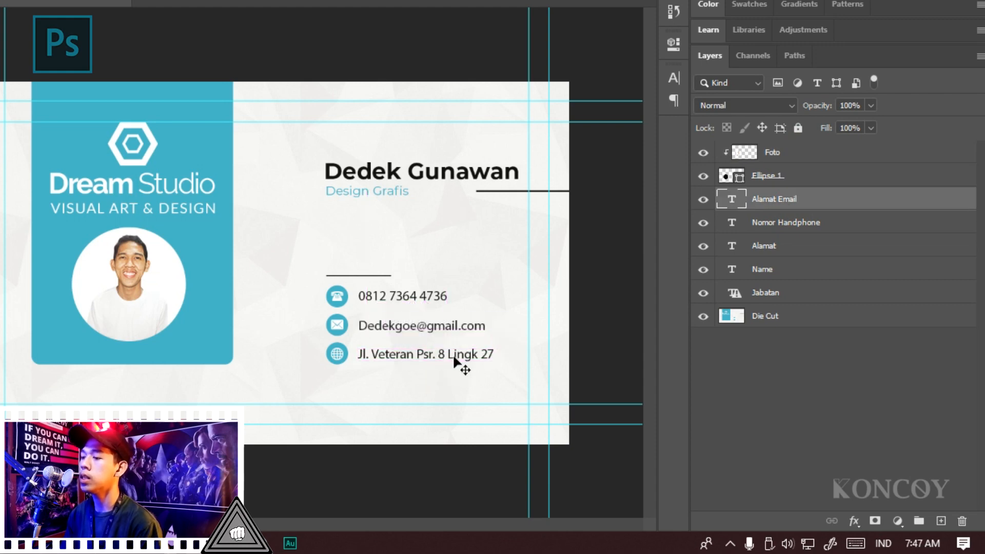
Examine the Nomor Handphone, Name and Jabatan layers, test-moving the phone and name texts and undoing each move.
click(793, 226)
drag(466, 303, 483, 308)
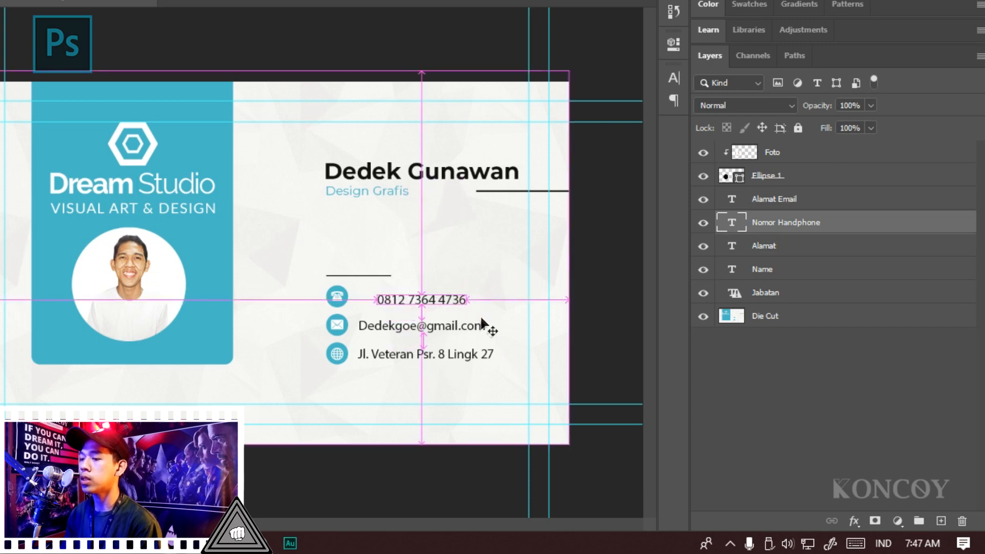
key(ctrl+z)
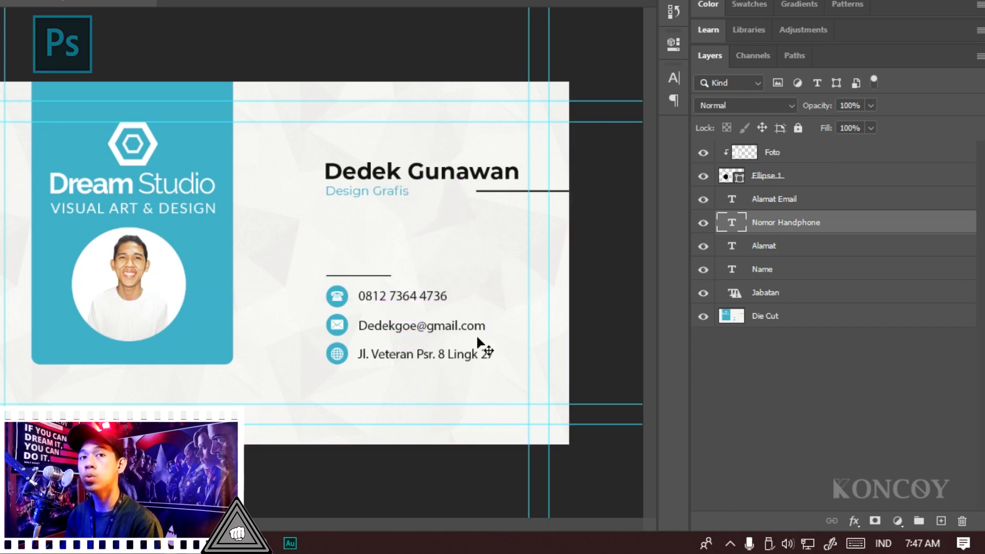
click(796, 266)
drag(440, 195, 426, 170)
key(ctrl+z)
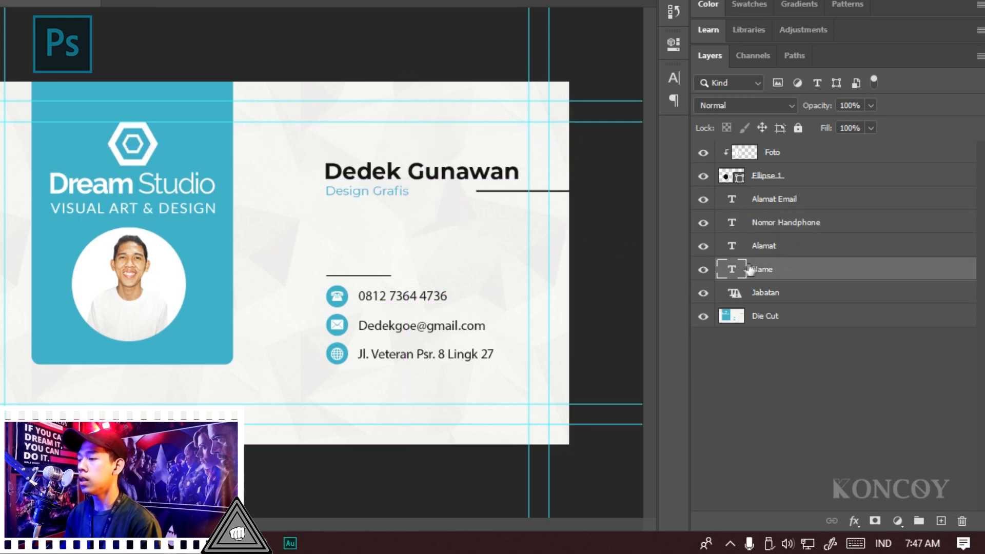
click(779, 293)
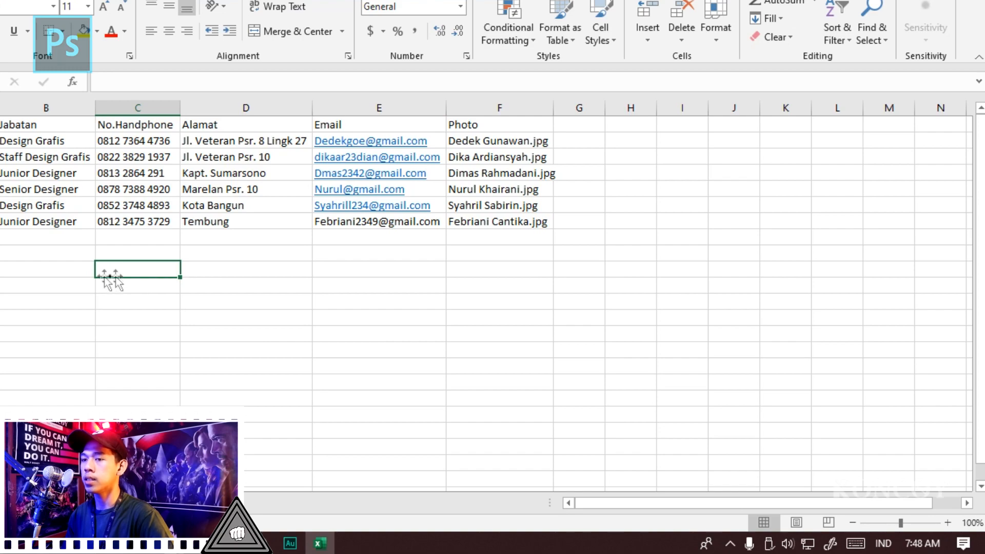
Arrange Photoshop and the Excel workbook side by side, collapse Photoshop's panels and show its layer list.
key(super+Right)
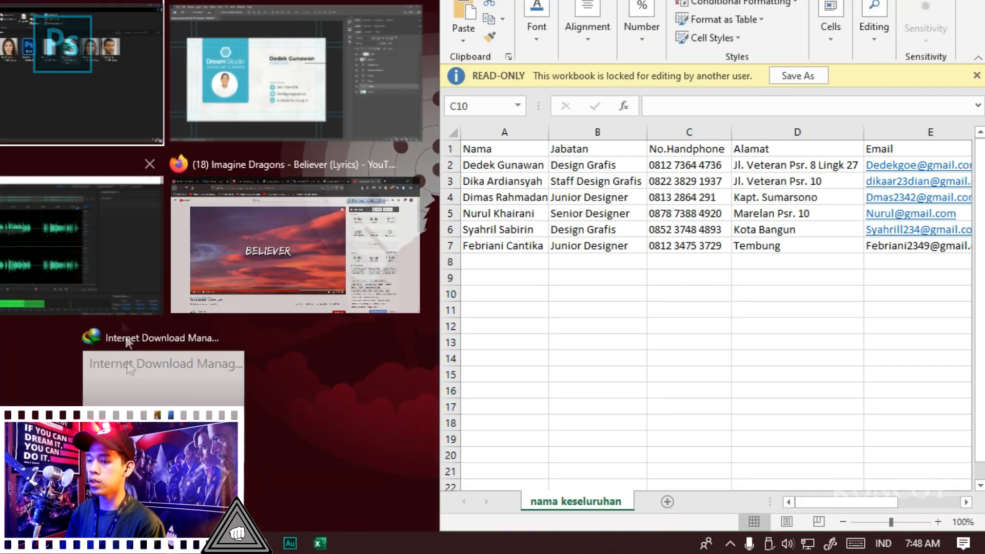
key(alt+Tab)
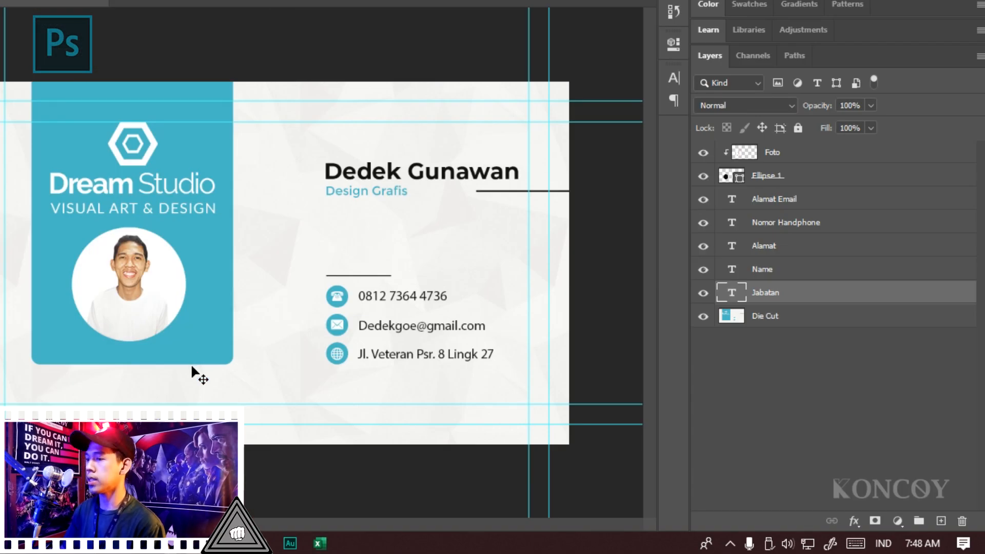
key(super+Left)
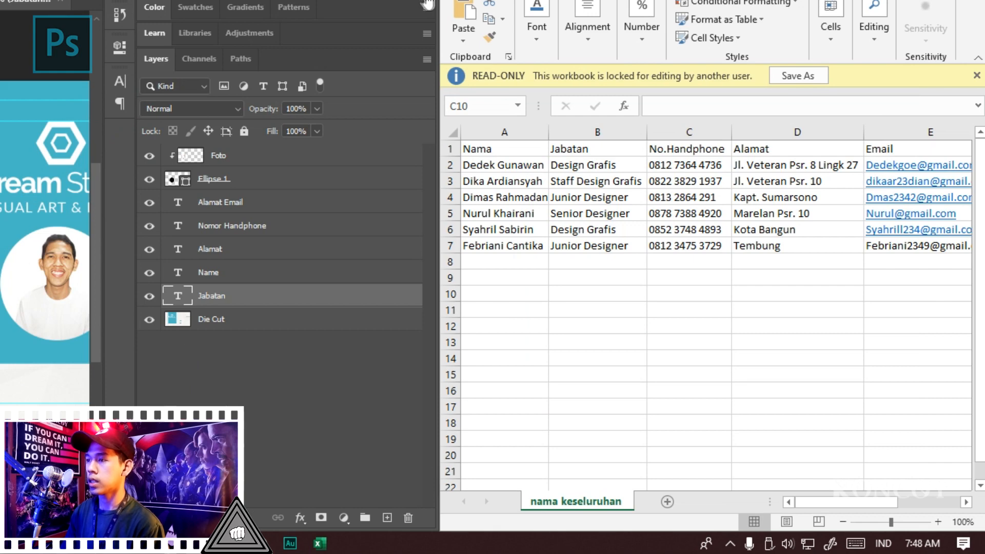
click(427, 4)
click(383, 208)
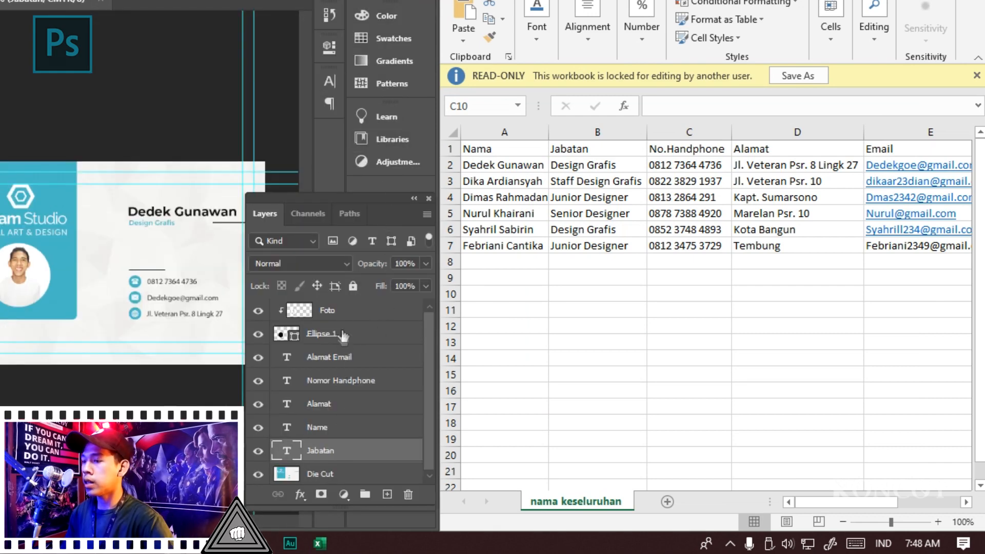
Compare the Nama column in Excel with the card's Name layer, test-moving the name text and undoing the move.
click(614, 424)
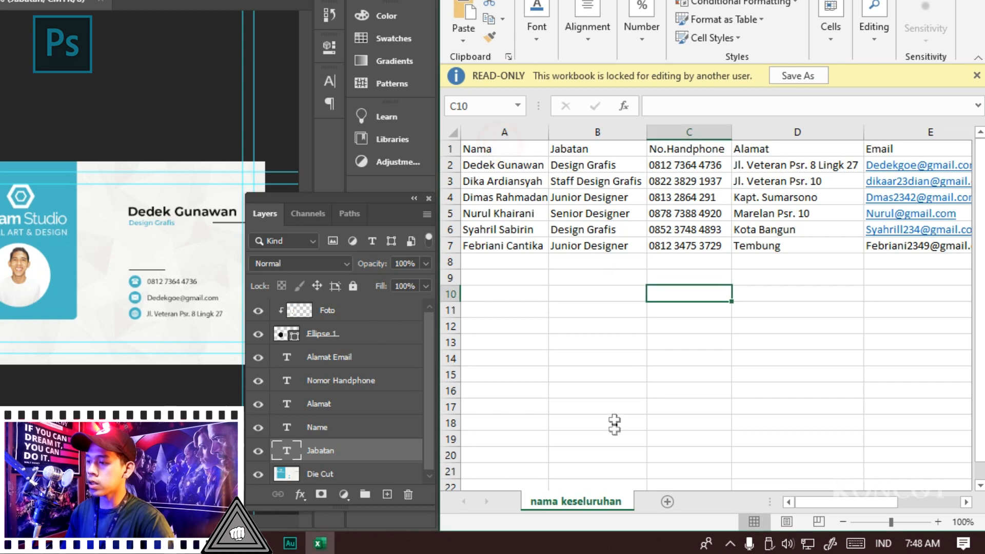
click(508, 150)
drag(357, 451, 342, 435)
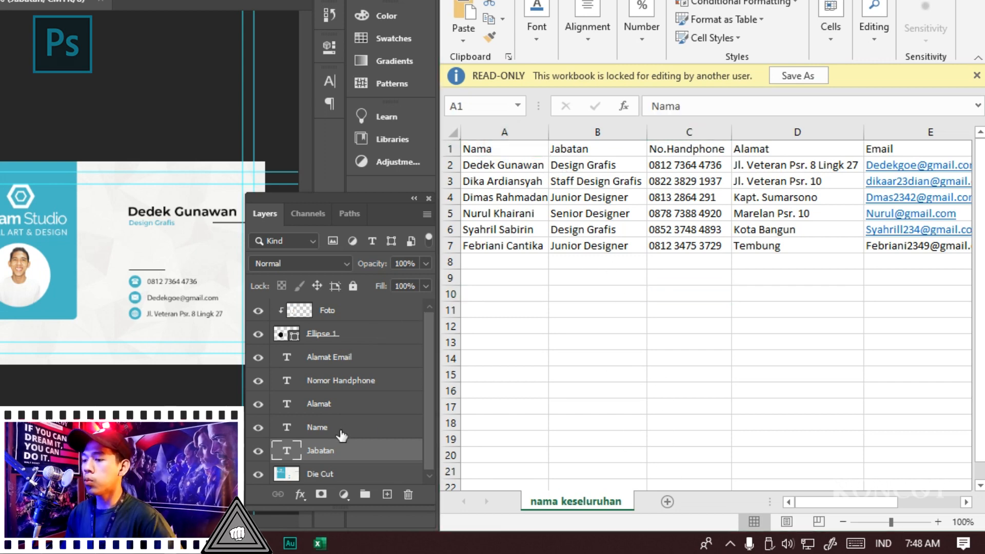
click(335, 435)
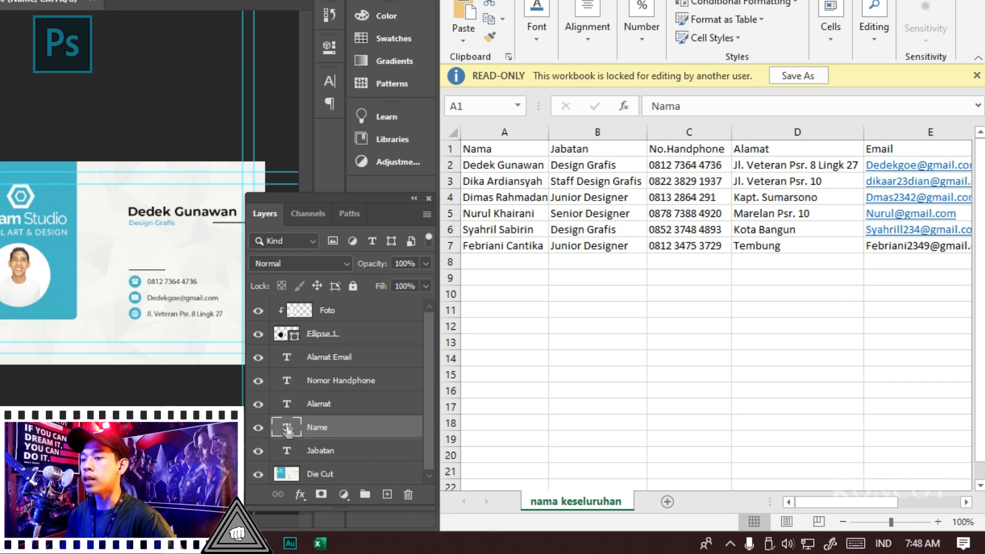
drag(200, 247, 178, 262)
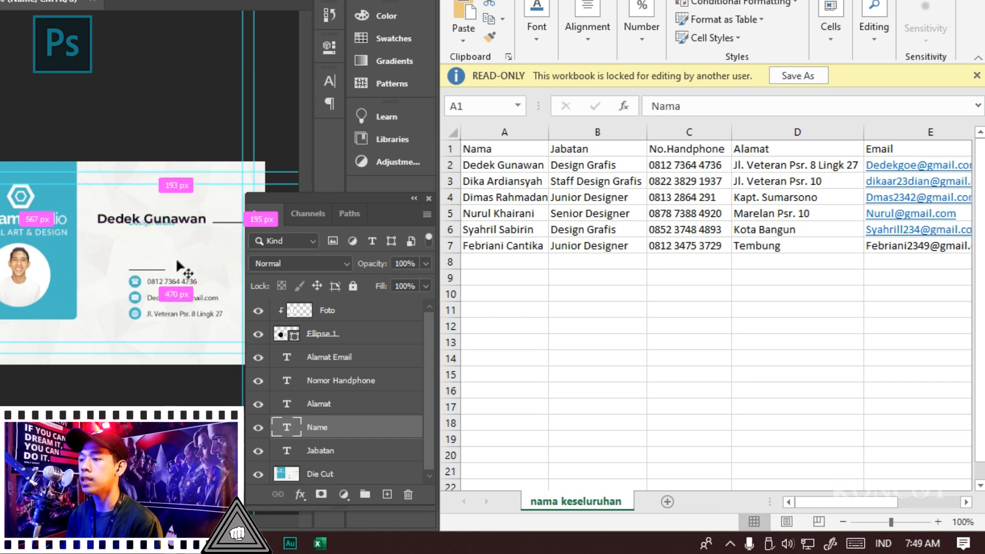
key(ctrl+z)
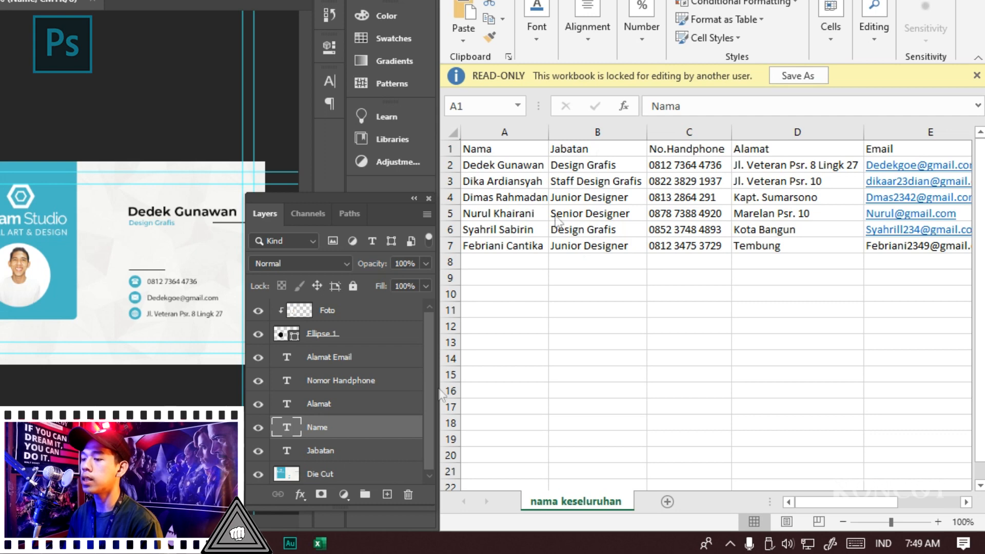
Compare the Jabatan layer and No.Handphone header between card and sheet, test-moving the job title and undoing the move.
click(335, 451)
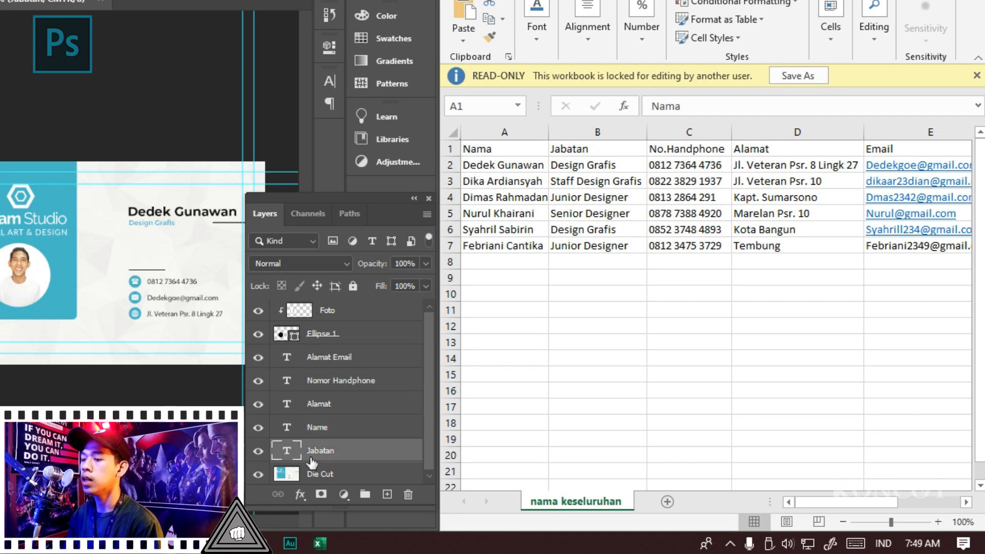
drag(198, 237, 195, 253)
key(ctrl+z)
click(710, 148)
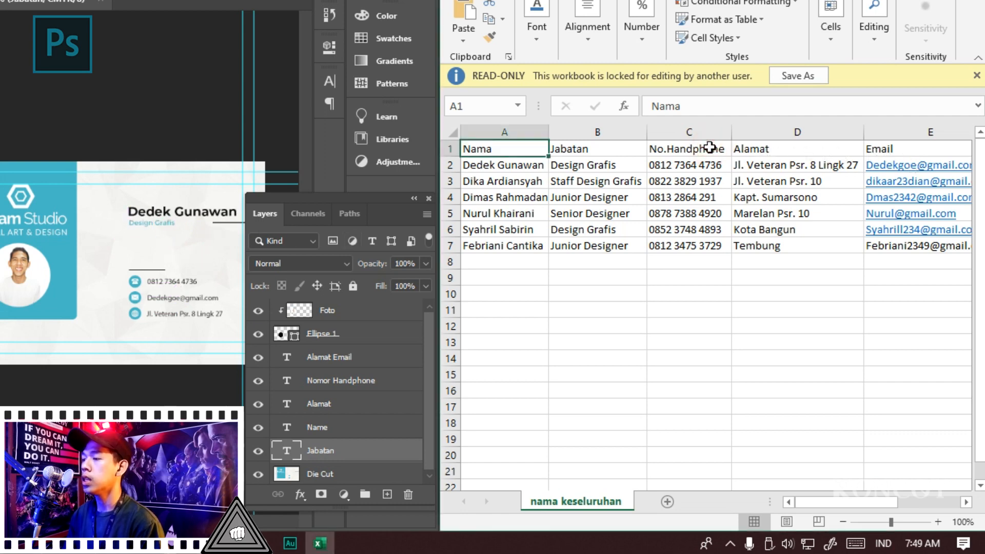
click(709, 148)
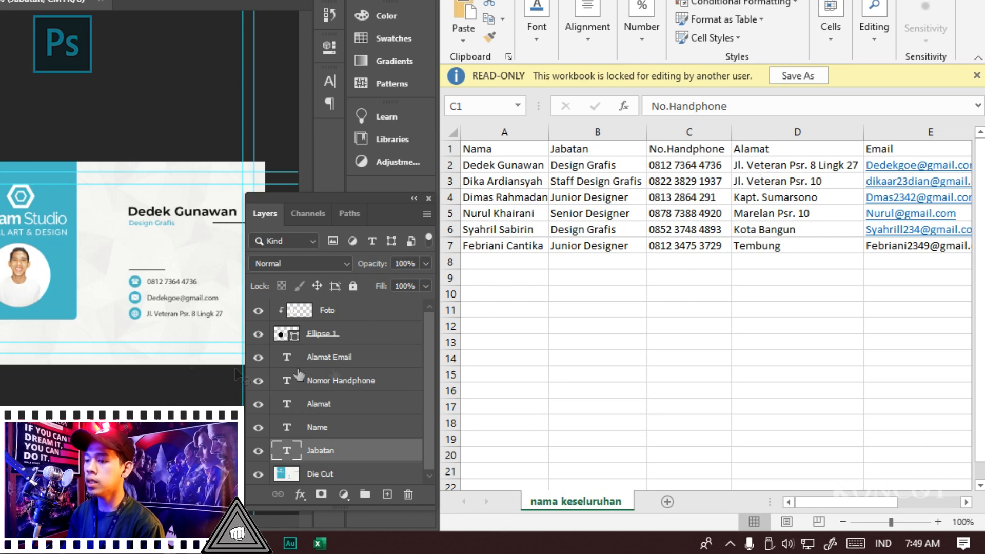
Select the card's Alamat layer to check its contact lines against the sheet's Alamat, Email and Photo columns.
click(183, 324)
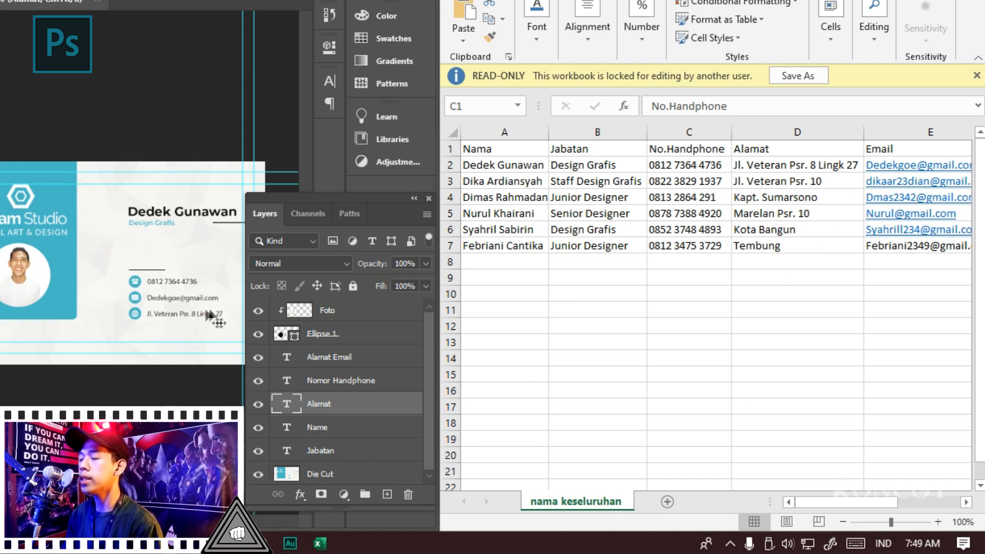
scroll(162, 318, up, 5)
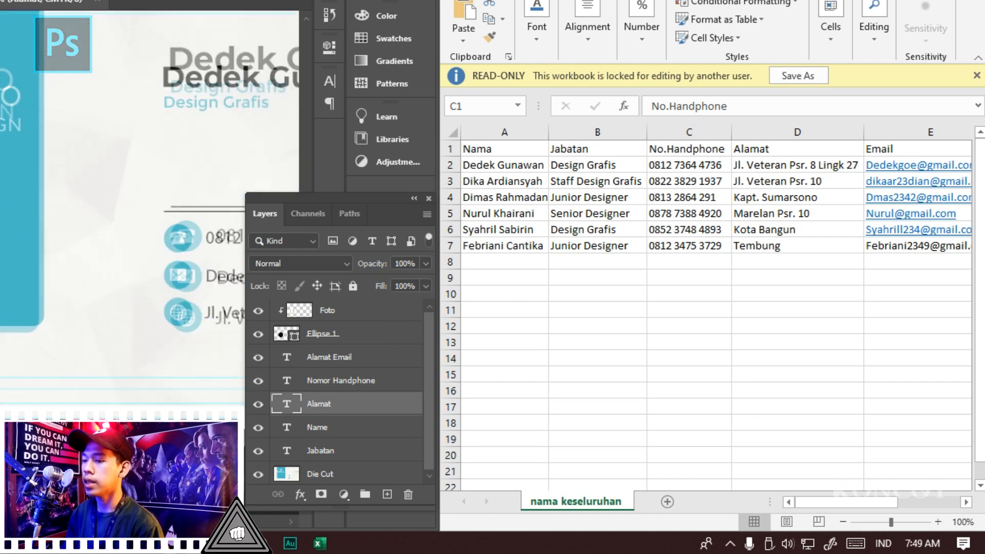
scroll(137, 328, down, 3)
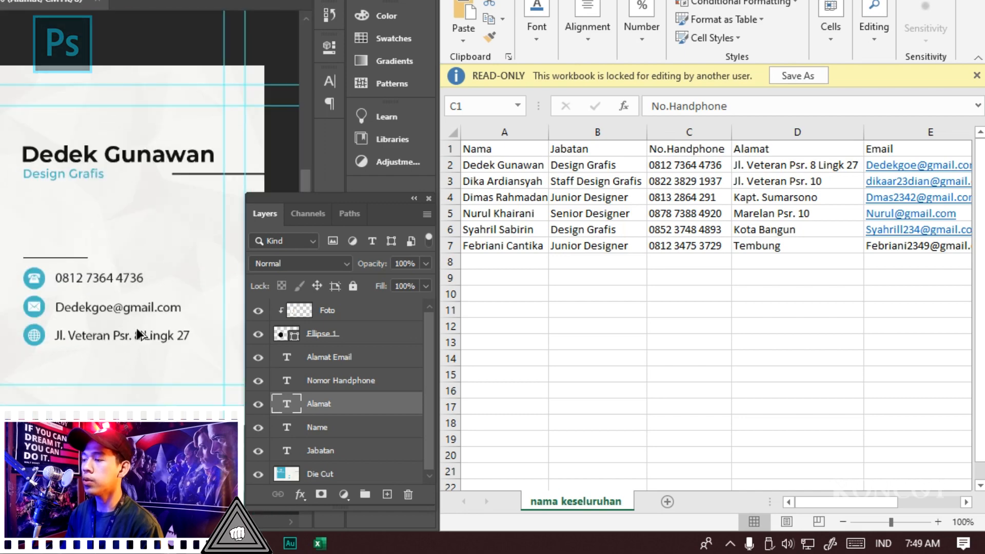
drag(805, 500, 869, 484)
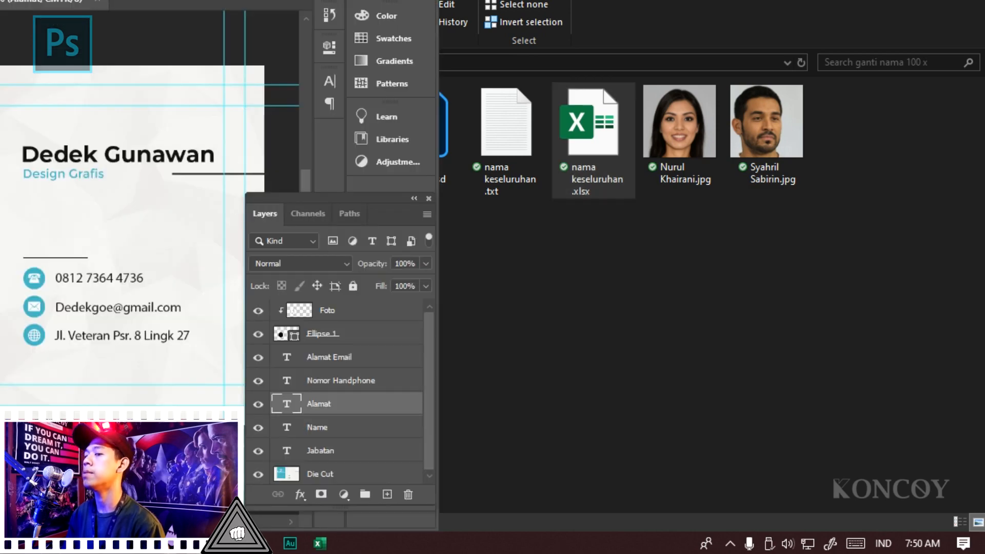
Restore Photoshop to full screen with the whole card in view and its side panels expanded again.
click(401, 1)
scroll(366, 186, down, 3)
scroll(377, 192, up, 1)
click(429, 199)
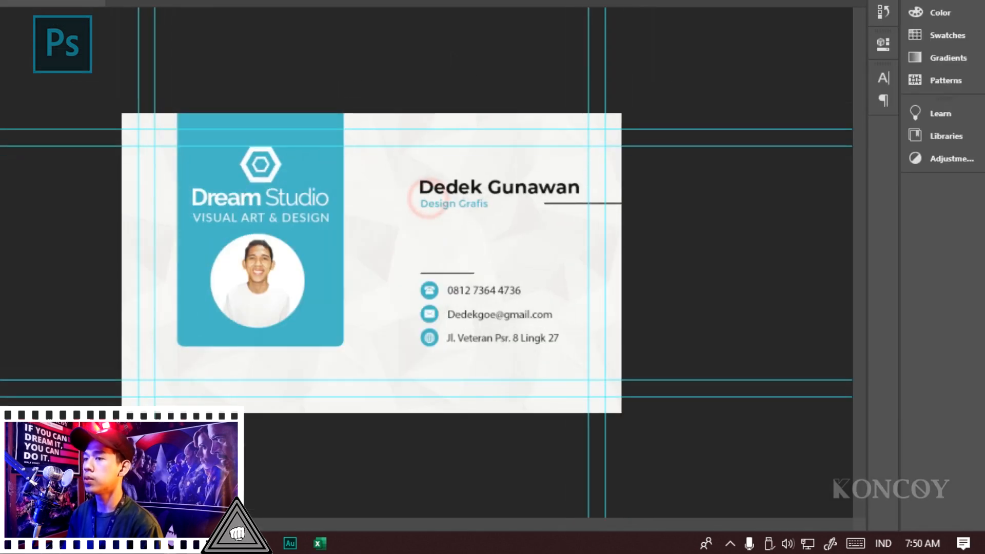
click(242, 1)
click(919, 6)
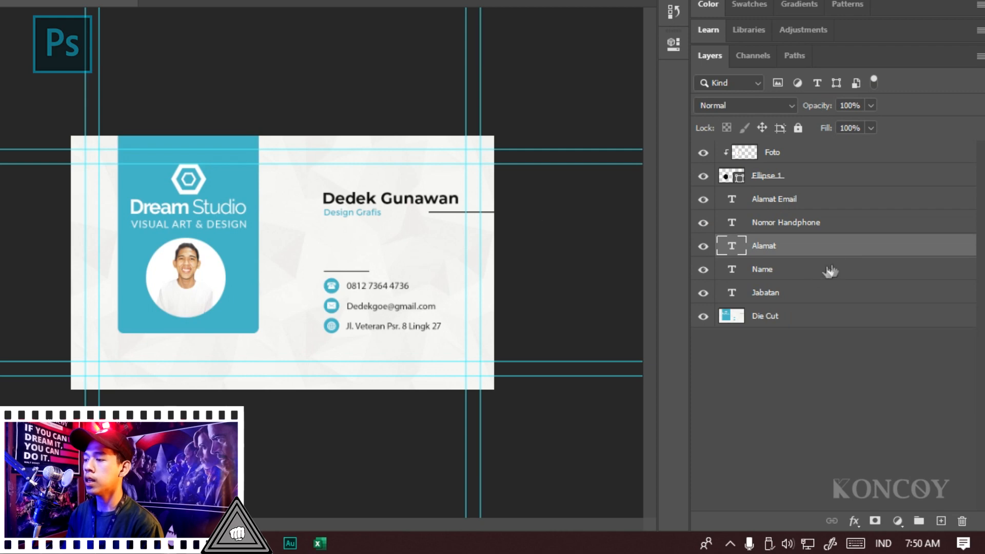
Check the Name and Jabatan layers against the name and job title texts on the card.
click(803, 274)
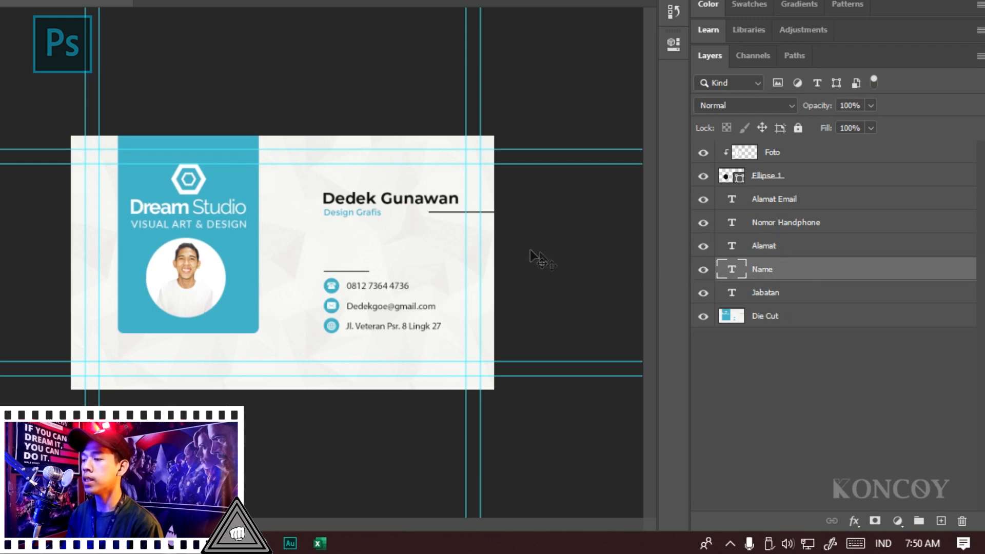
drag(406, 212, 410, 221)
click(805, 300)
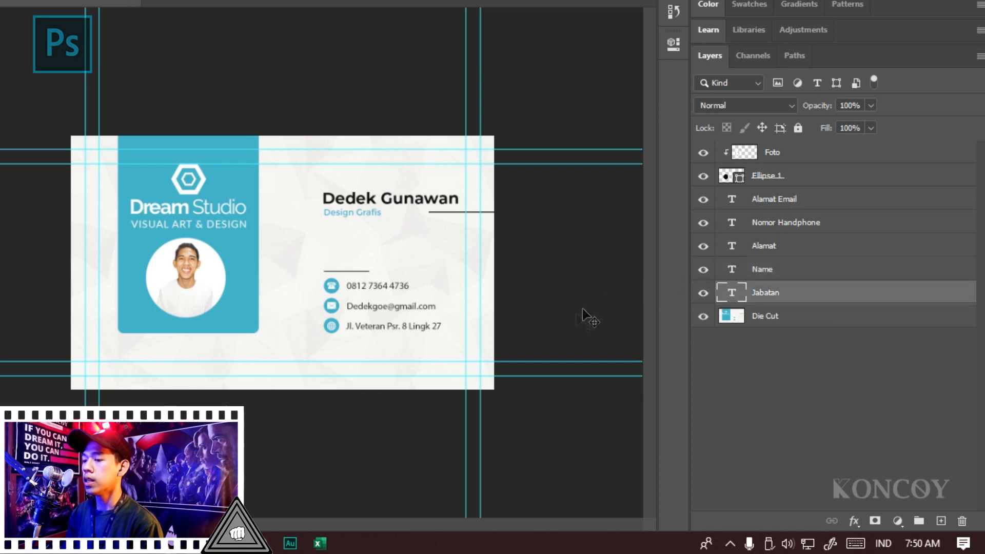
Switch to Excel to check the Photo column, and return to the folder to compare its entries with the image file names.
click(323, 546)
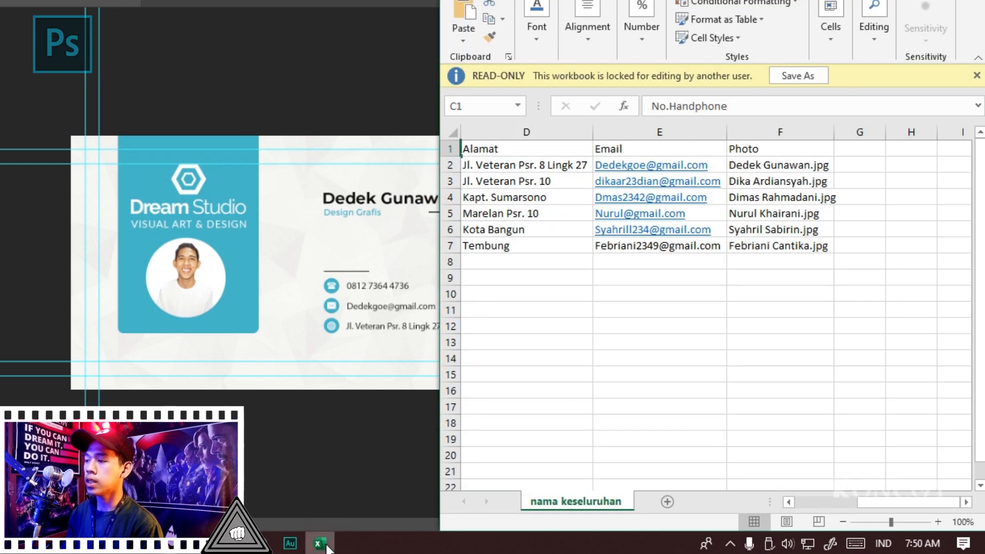
mouse_move(892, 502)
mouse_down()
mouse_move(695, 484)
mouse_move(882, 490)
mouse_up()
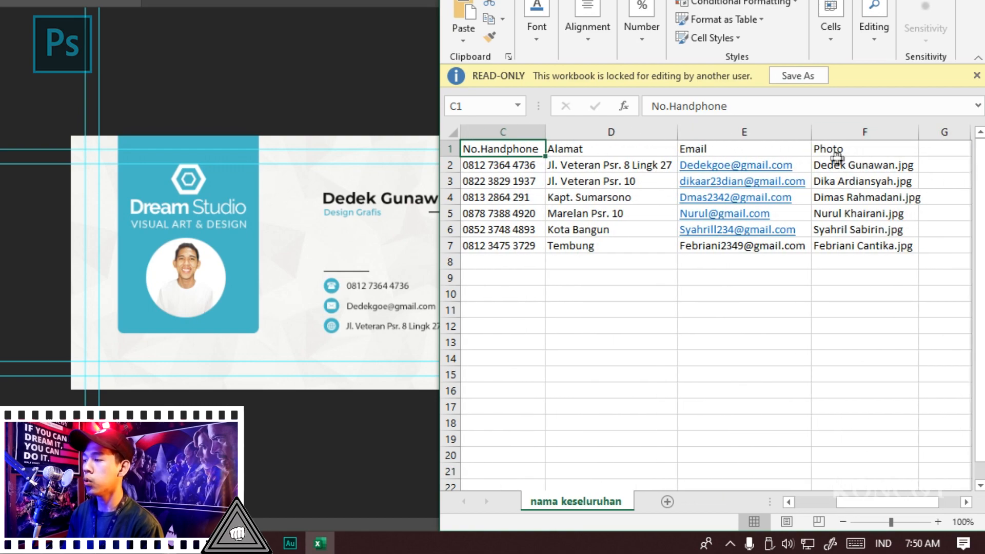
key(alt+Tab)
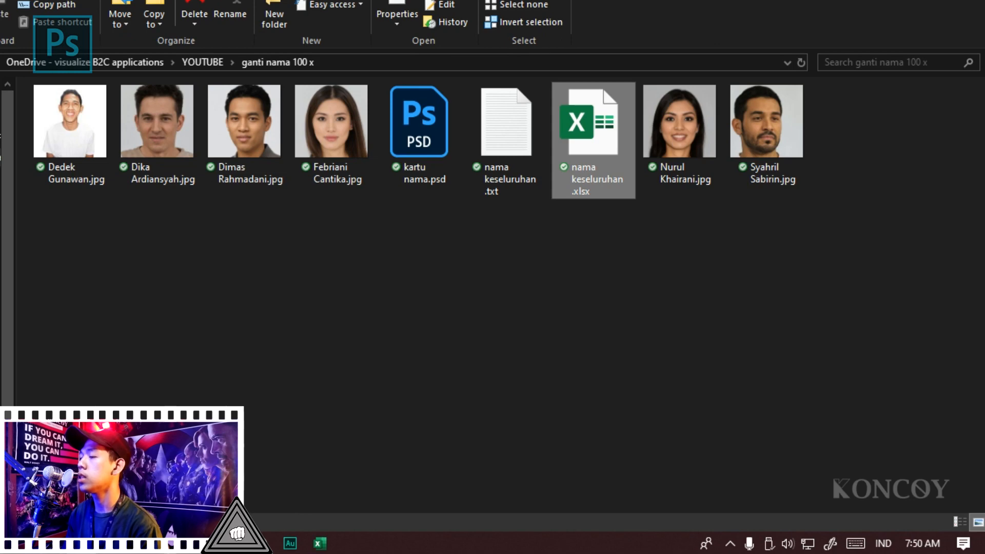
Copy the first portrait's full file name, including .jpg, from the folder and paste it into cell F2 of the Photo column in Excel.
click(41, 148)
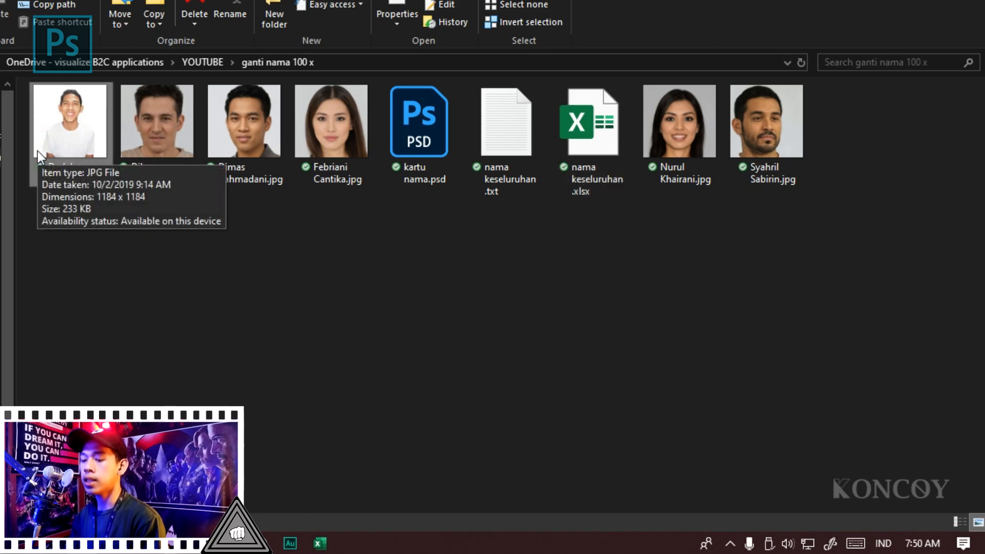
key(F2)
key(ctrl+a)
key(ctrl+c)
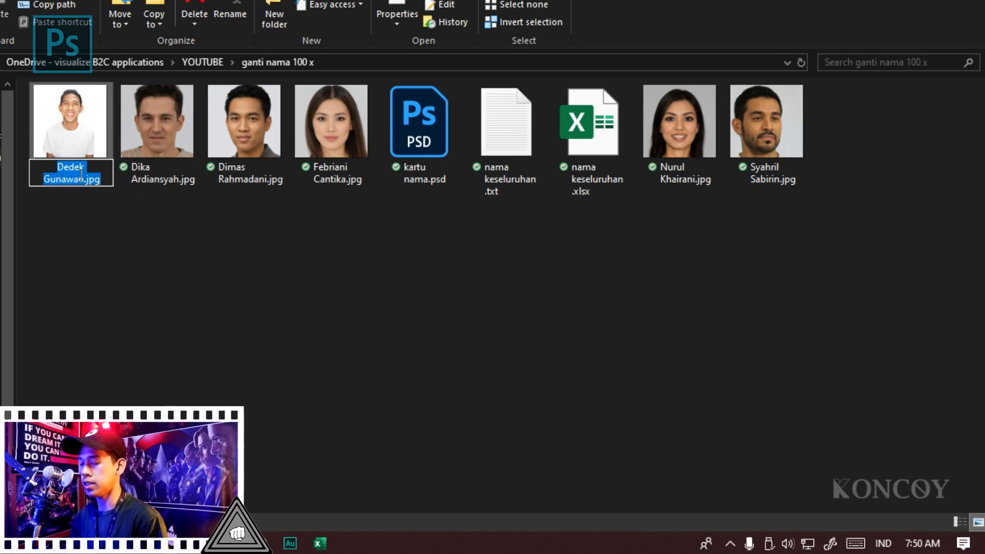
click(319, 543)
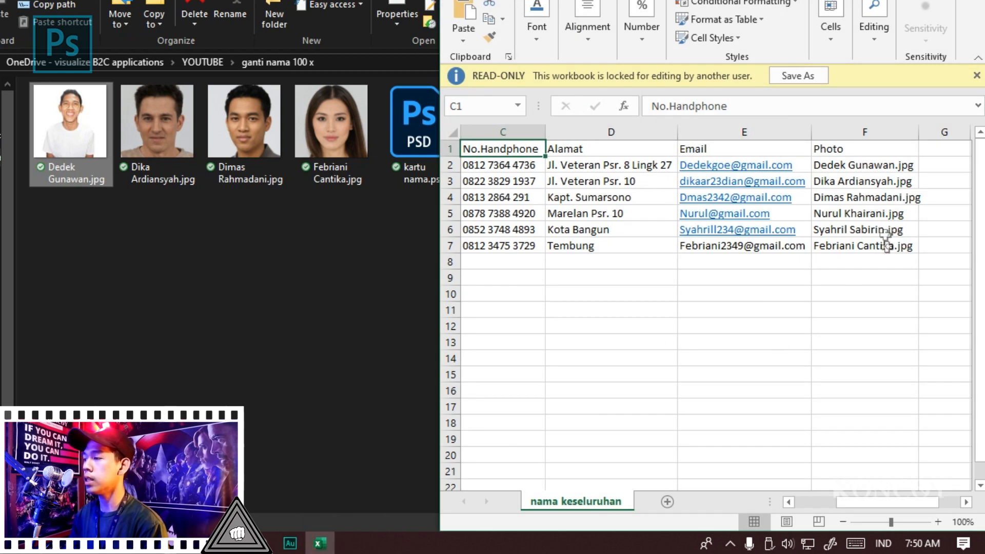
click(874, 165)
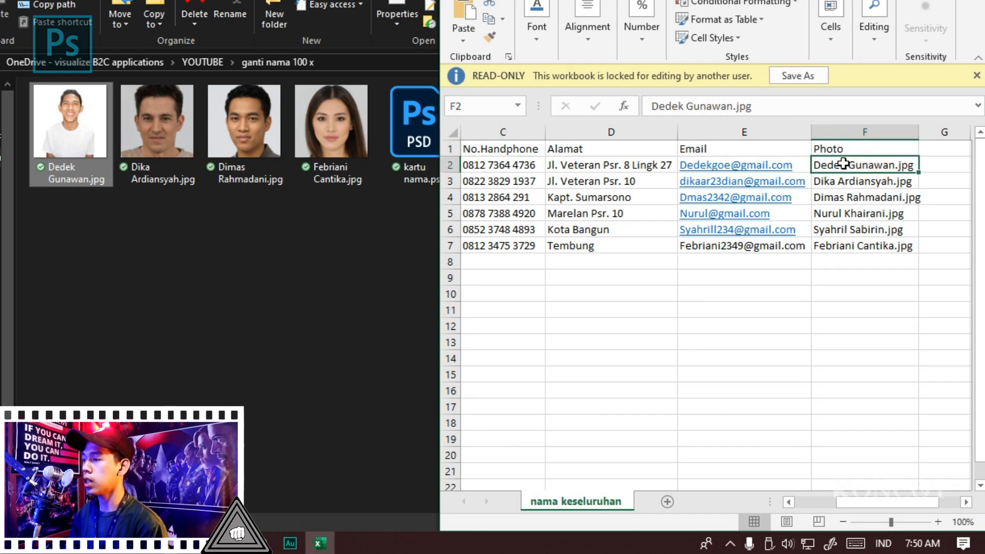
key(ctrl+v)
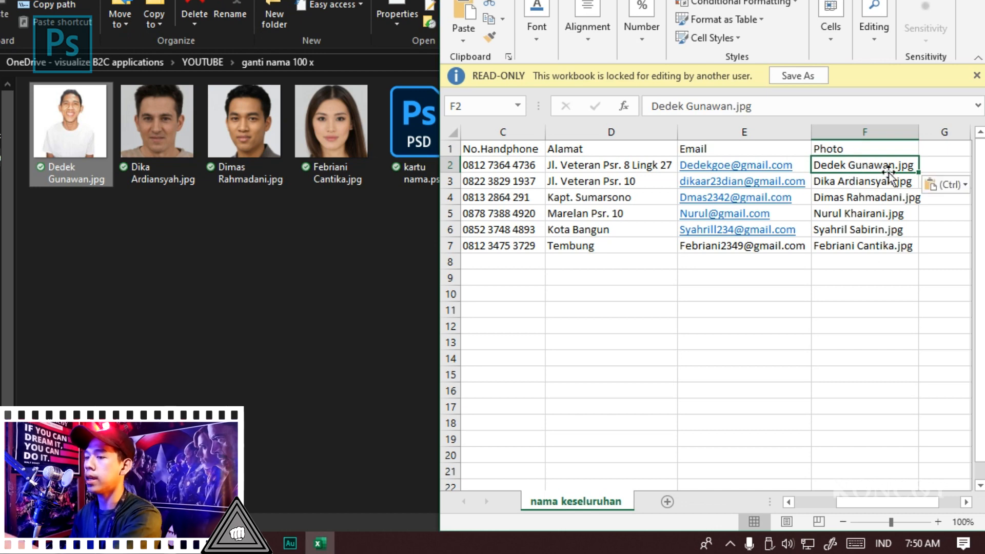
key(Escape)
Widen the Nama column to fit the full names and review the sheet's columns from Nama to Photo.
ctrl+scroll(682, 349, down, 1)
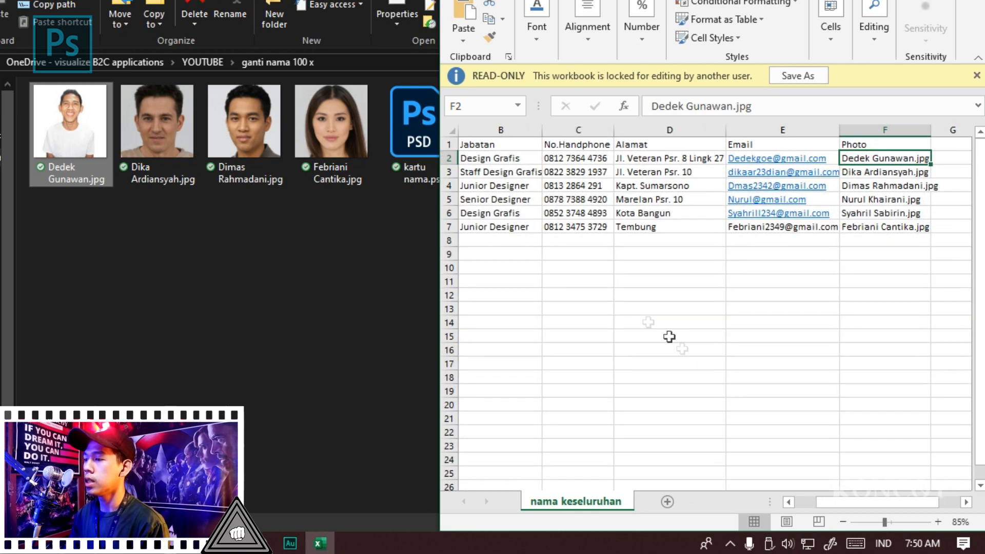
drag(855, 505, 814, 504)
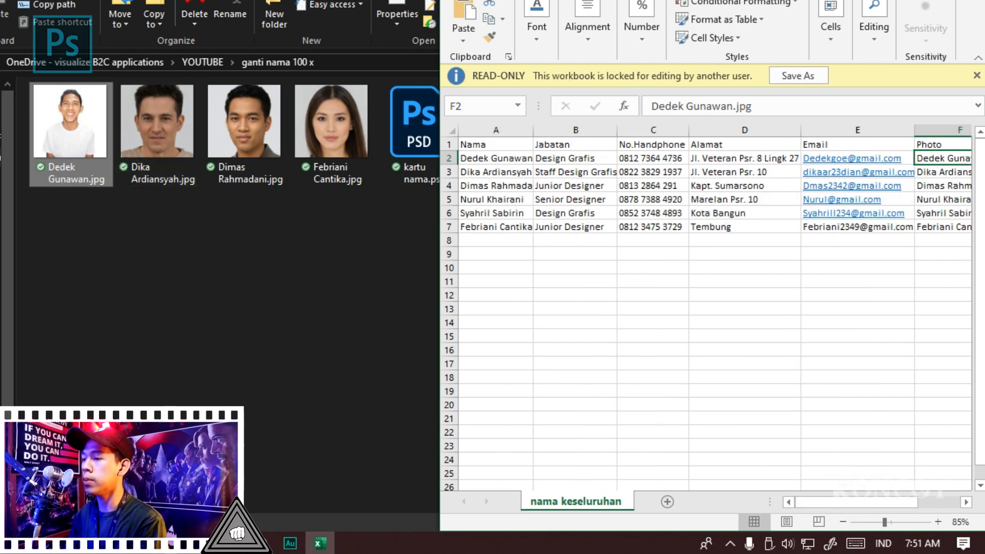
drag(812, 504, 876, 493)
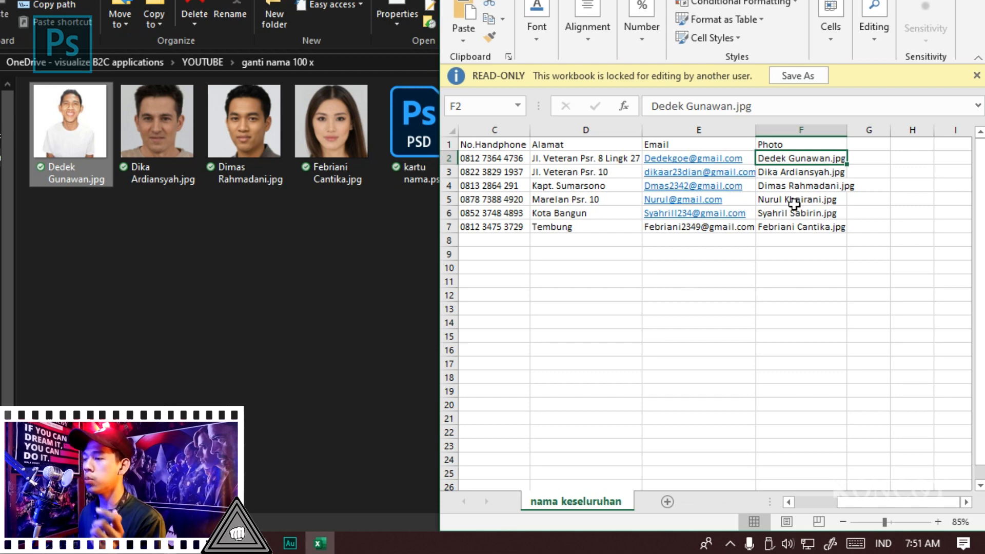
drag(872, 501, 788, 498)
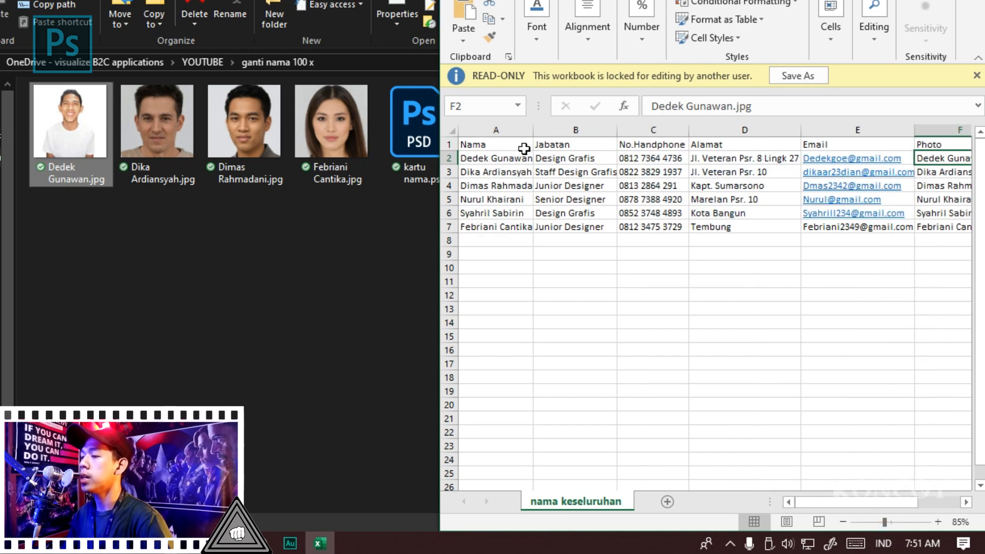
drag(533, 132, 546, 131)
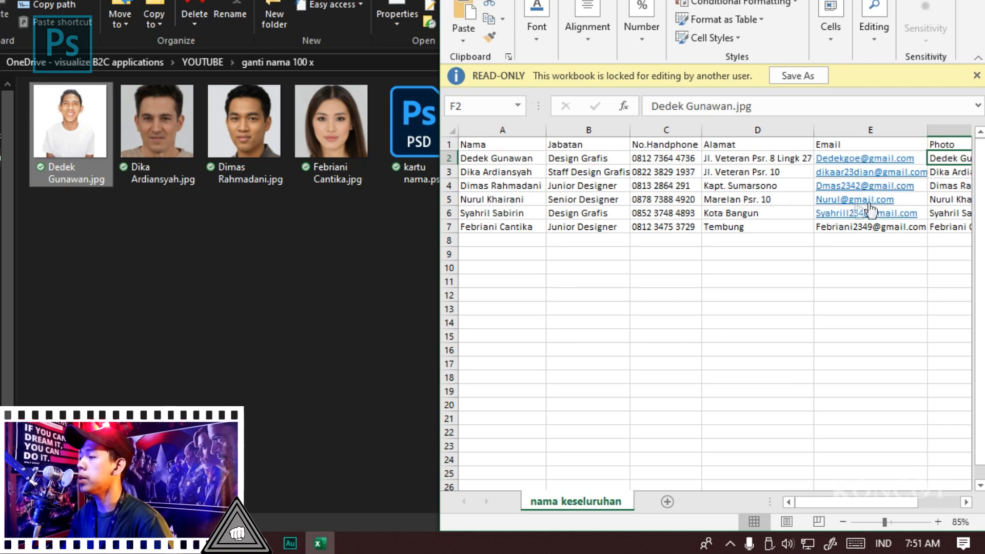
drag(833, 506, 809, 500)
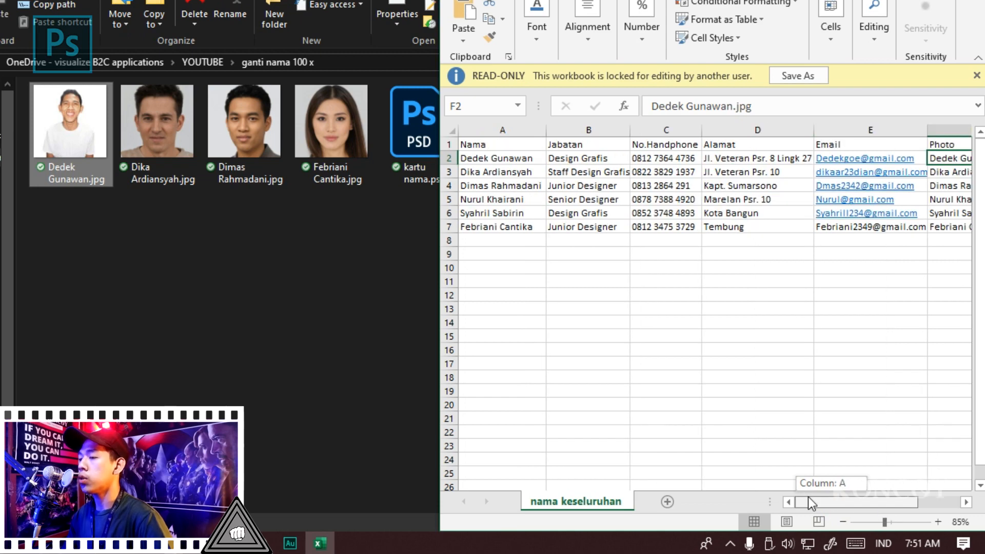
drag(809, 497, 813, 503)
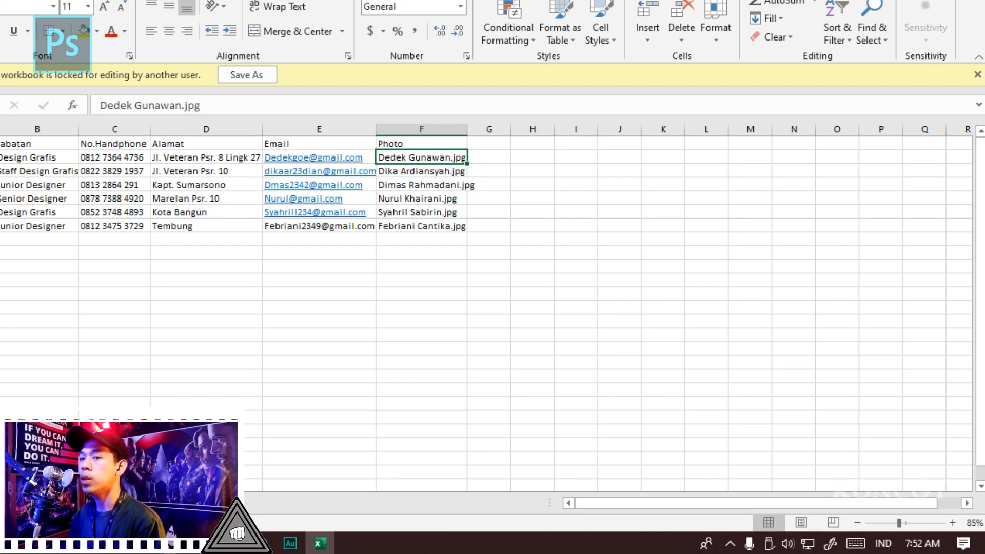
Start saving a copy of the workbook in the ganti nama 100 x folder with the file type Text (Tab delimited) (*.txt).
key(alt+f)
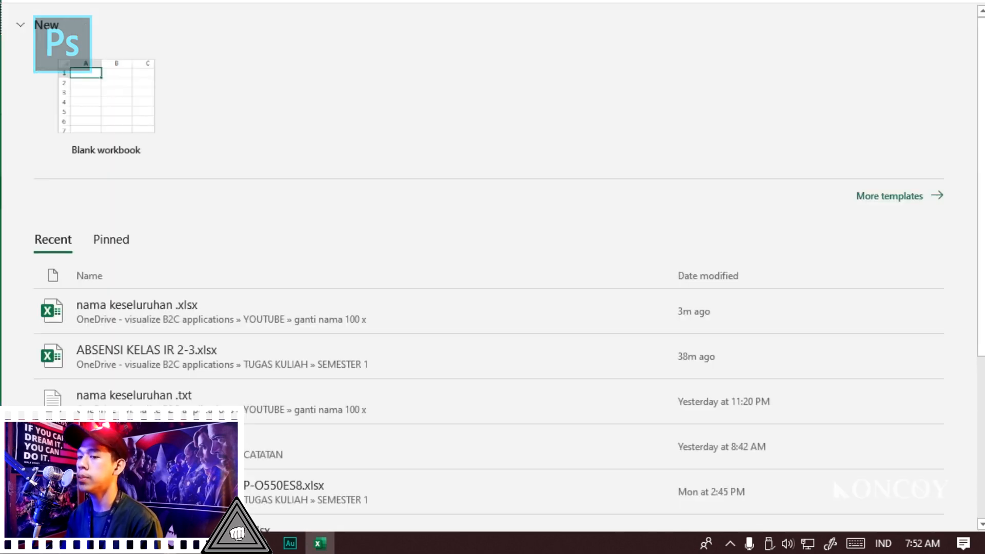
key(a)
click(130, 391)
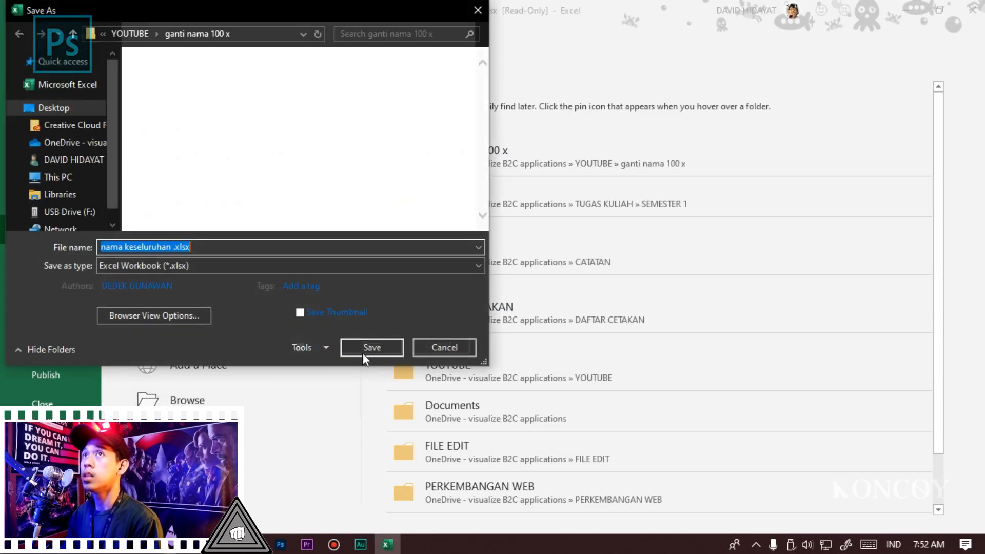
double_click(317, 253)
click(318, 267)
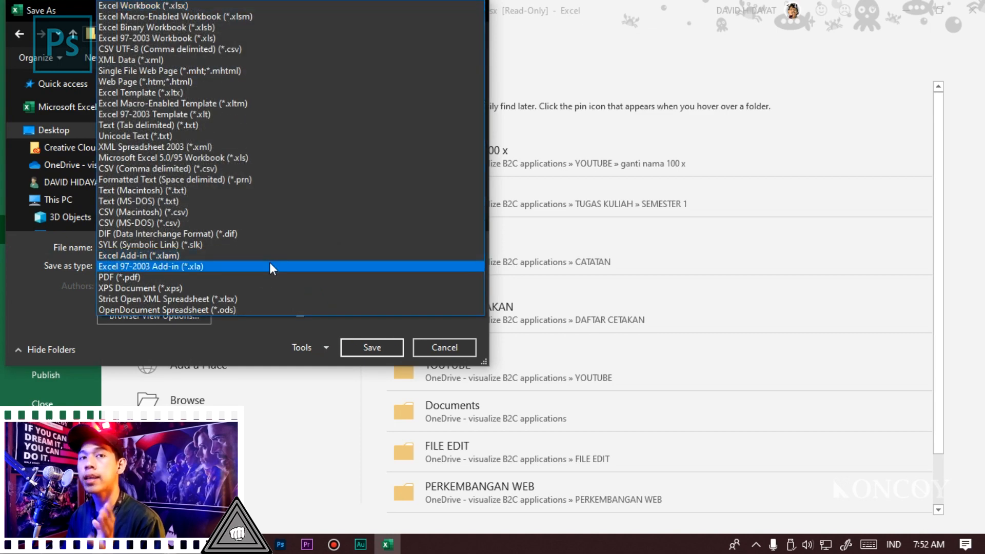
key(t)
key(Return)
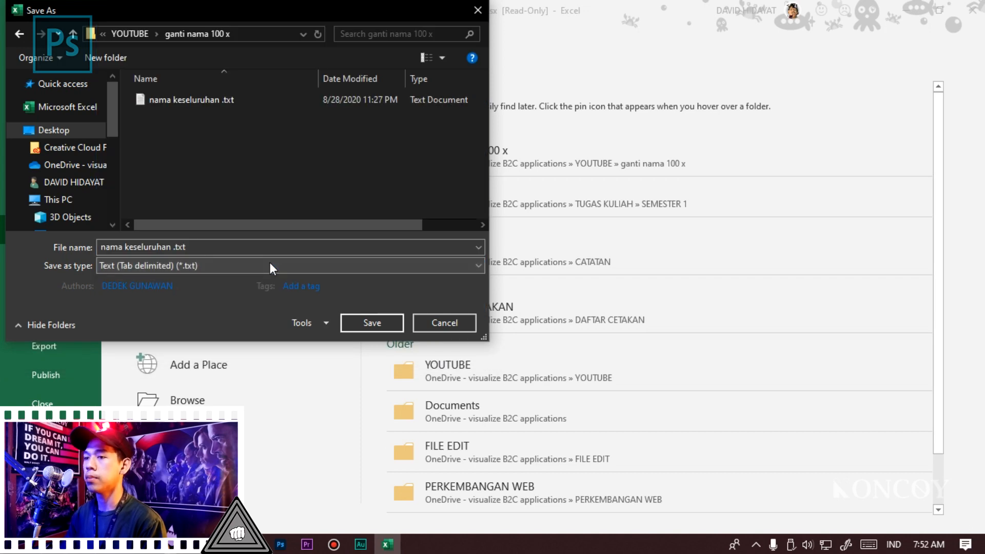
Name the text copy "nama keseluruhan oke .txt" and save it.
click(173, 247)
click(173, 246)
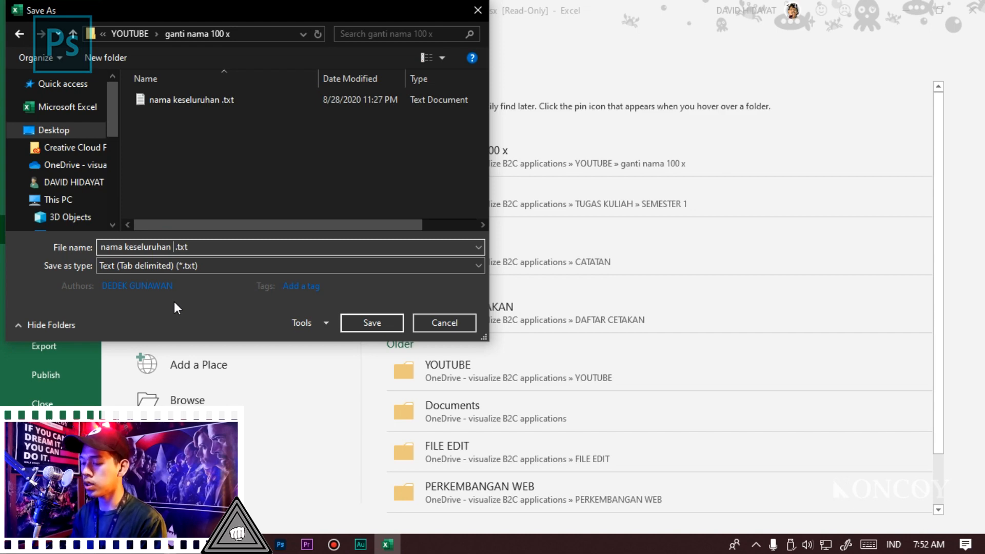
text(oke)
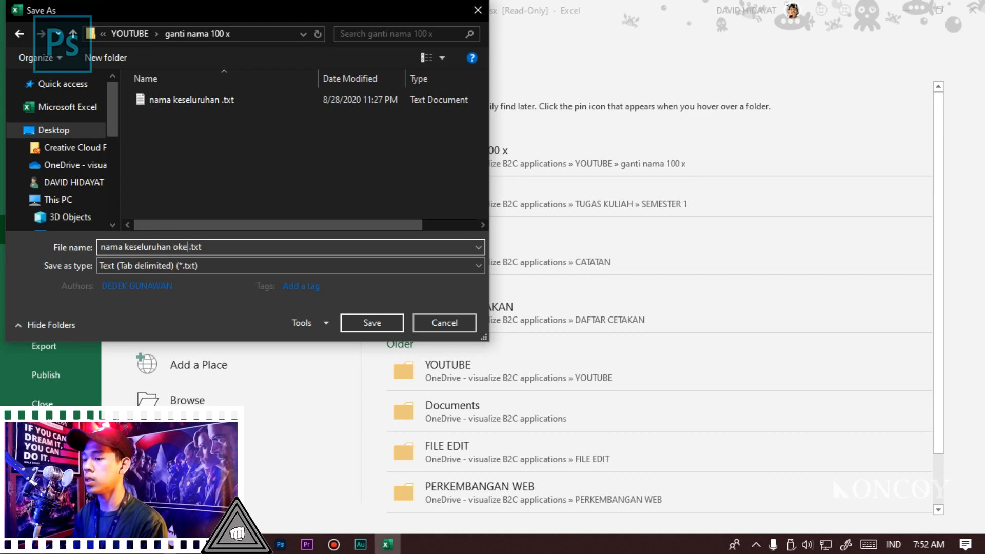
key(Return)
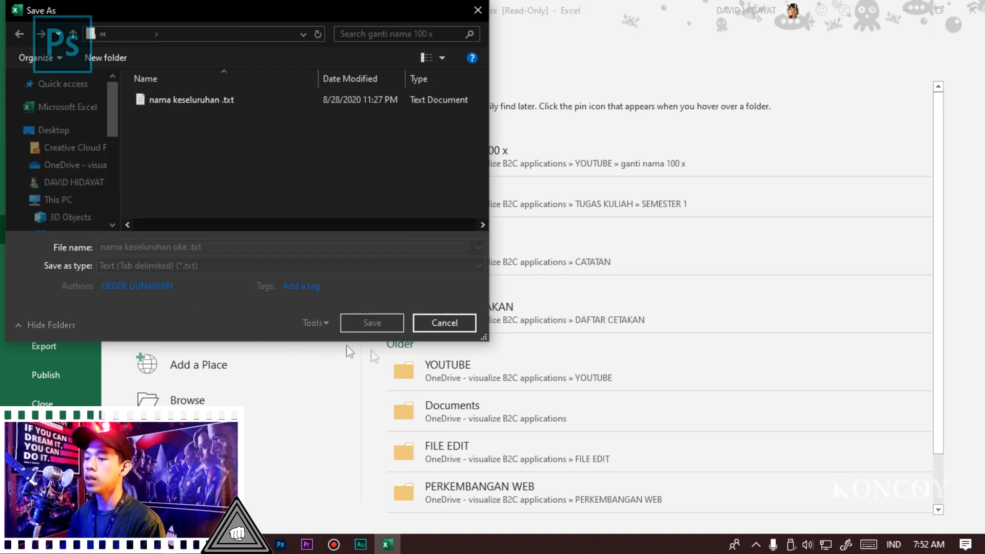
click(381, 328)
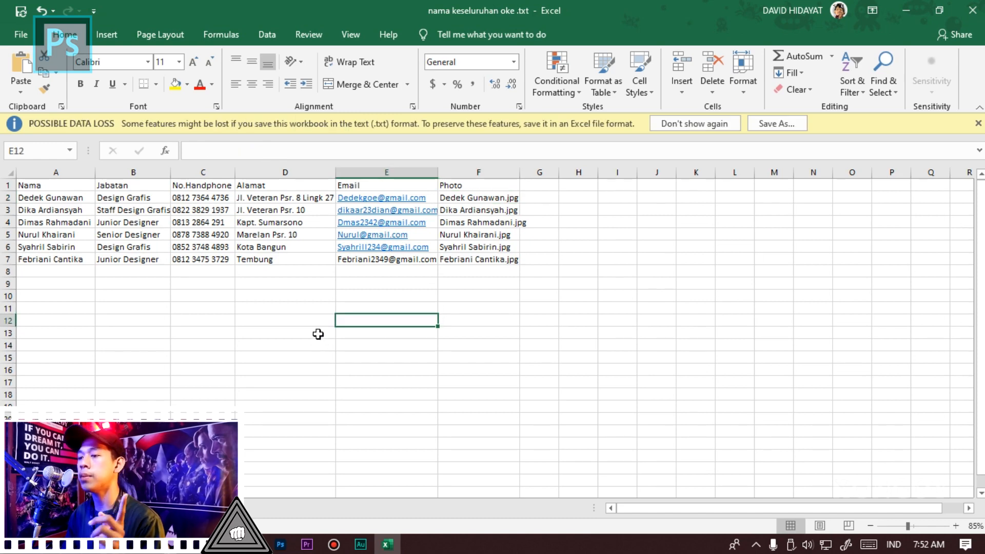
Switch to Photoshop and open the variable definitions for the business card.
click(280, 544)
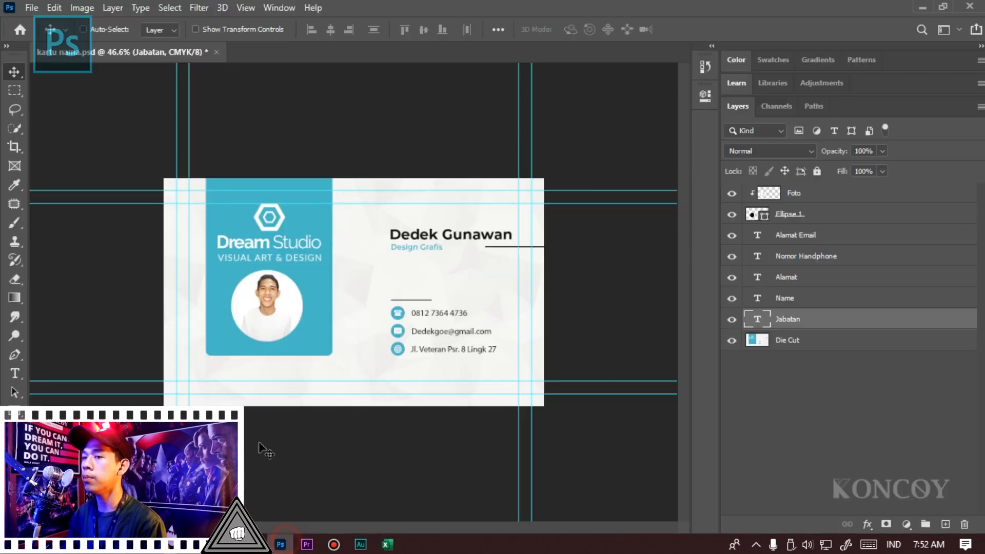
click(84, 8)
mouse_move(94, 32)
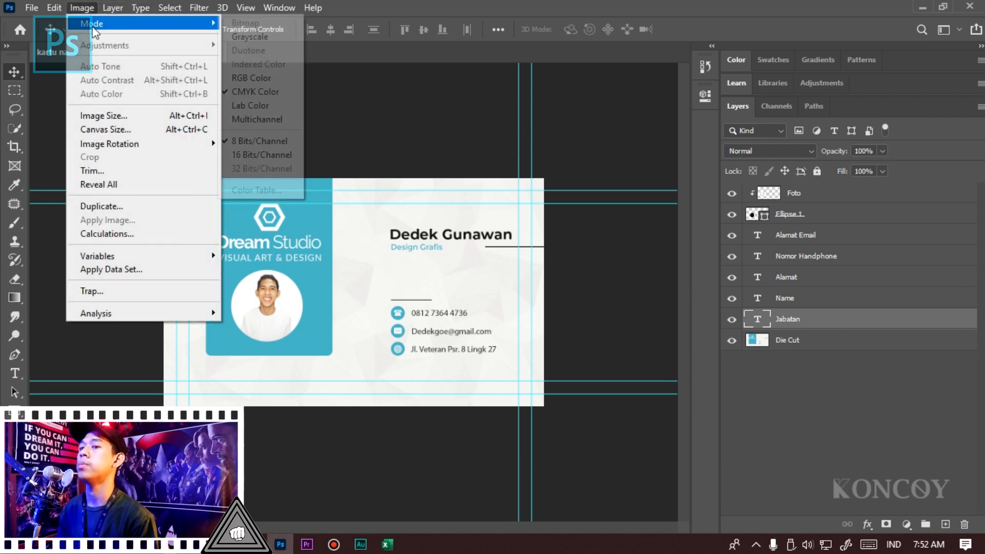
mouse_move(114, 7)
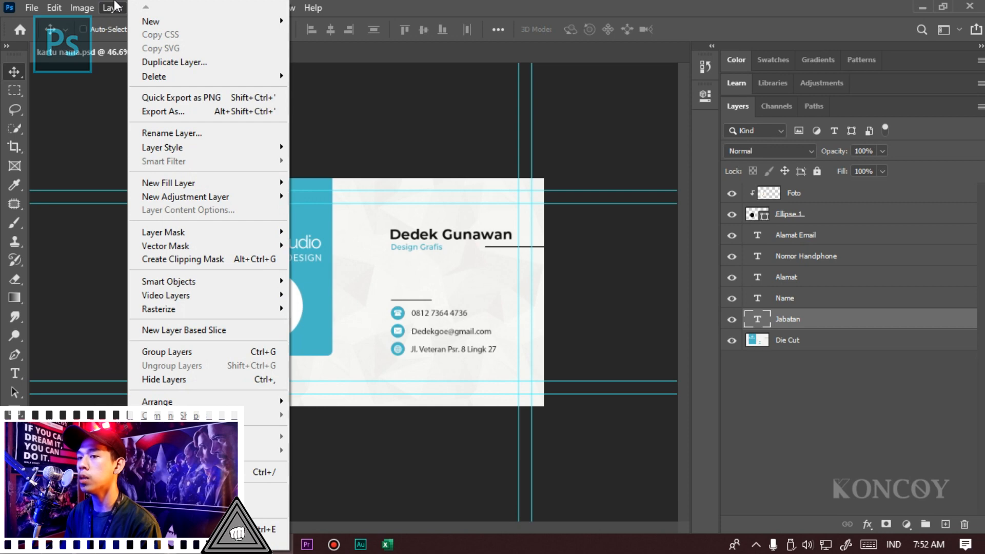
mouse_move(71, 12)
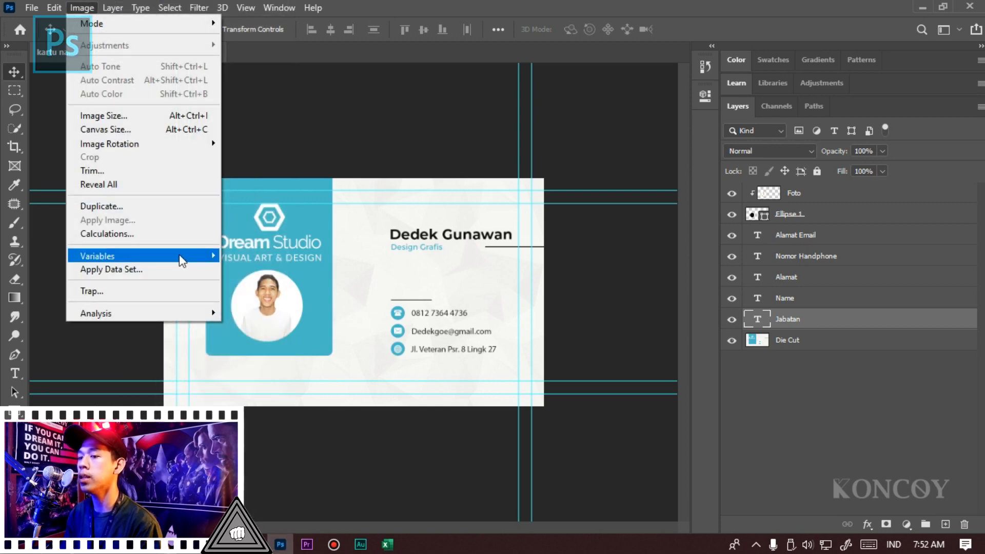
mouse_move(185, 258)
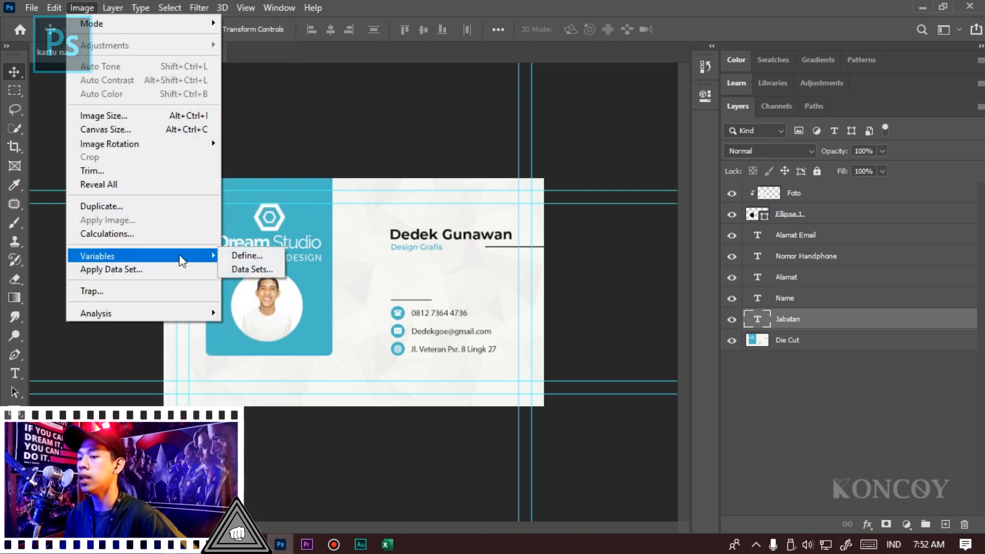
click(229, 259)
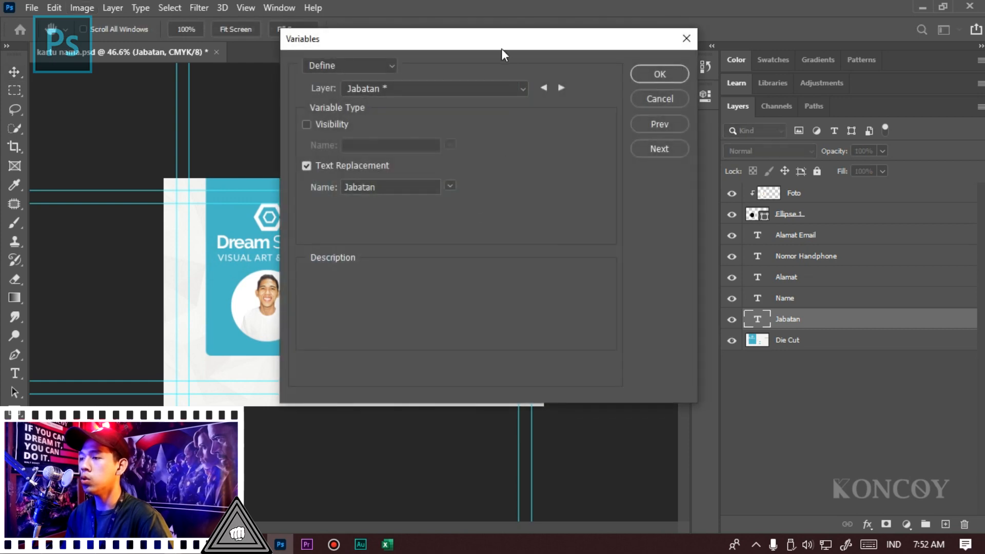
Check the Foto layer's pixel replacement variable against the card and its layers, and close the variable definitions.
drag(502, 43, 89, 88)
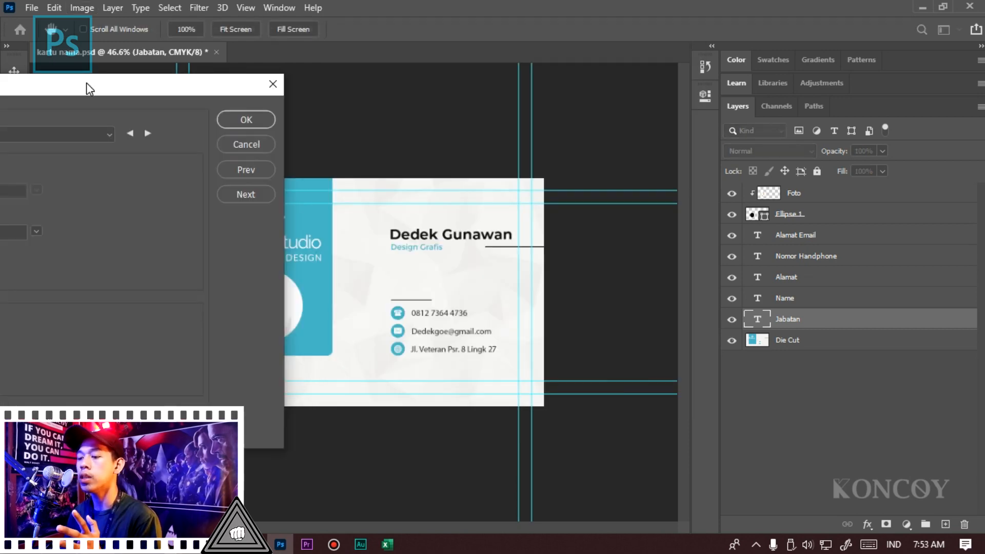
drag(90, 89, 601, 127)
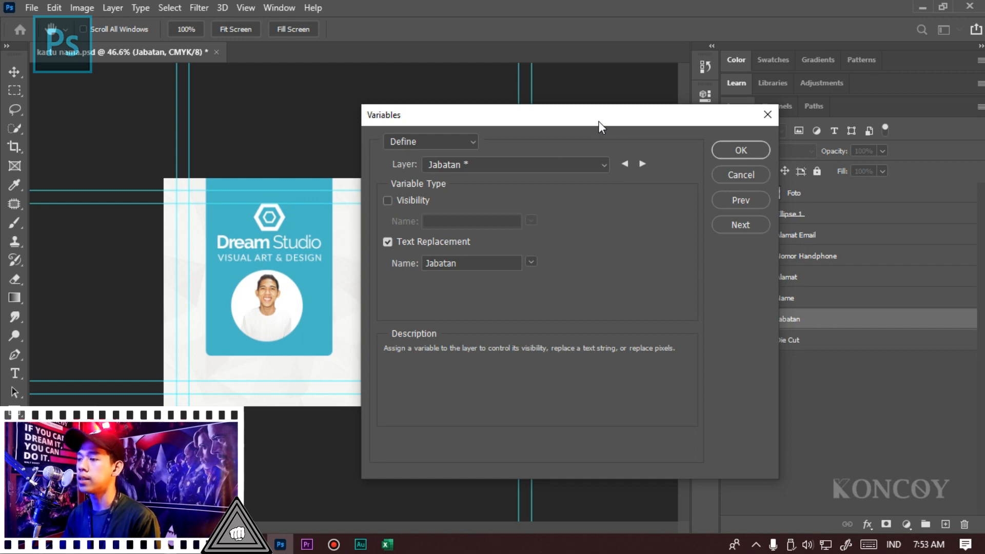
click(598, 165)
click(536, 175)
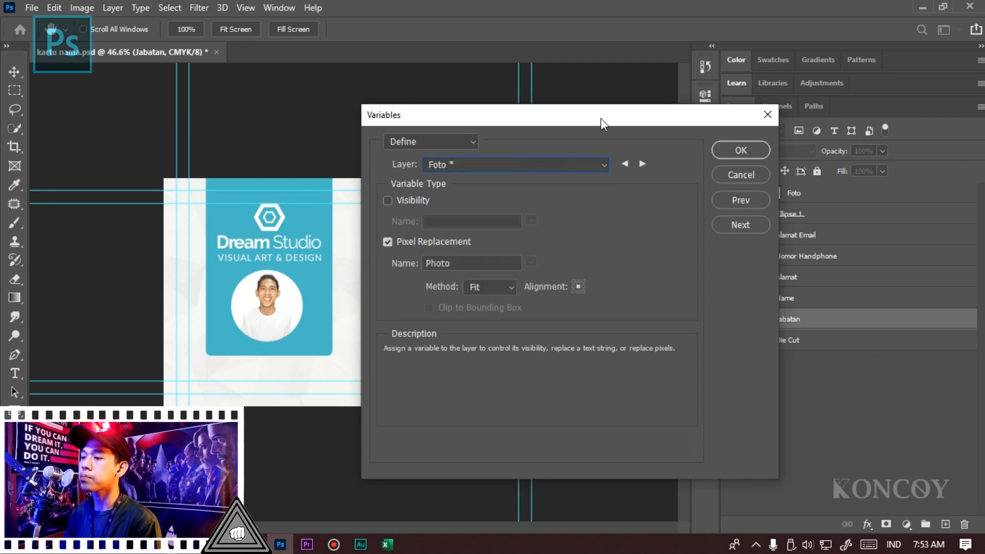
drag(612, 126, 396, 82)
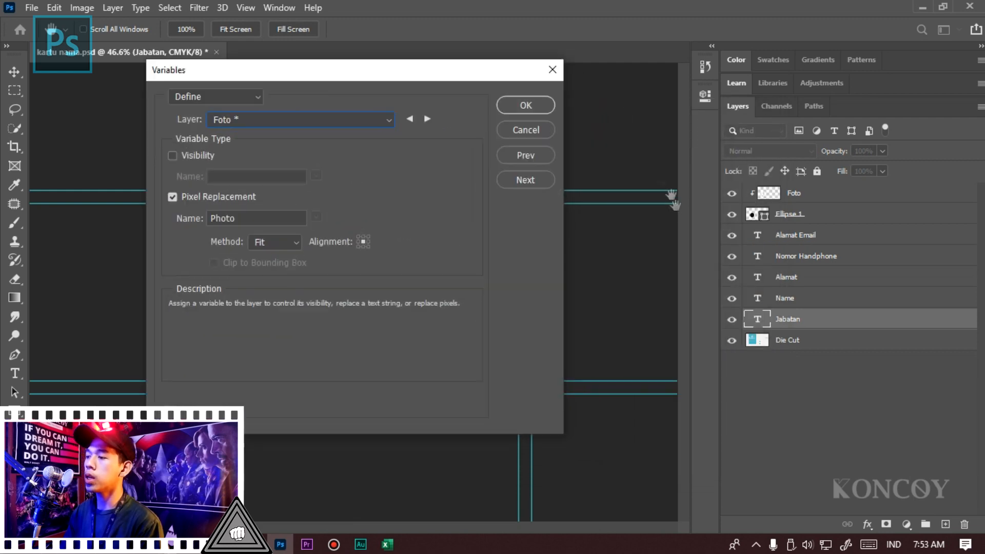
click(553, 72)
Select the Foto layer and check whether Rasterize Layer is available for it.
click(789, 195)
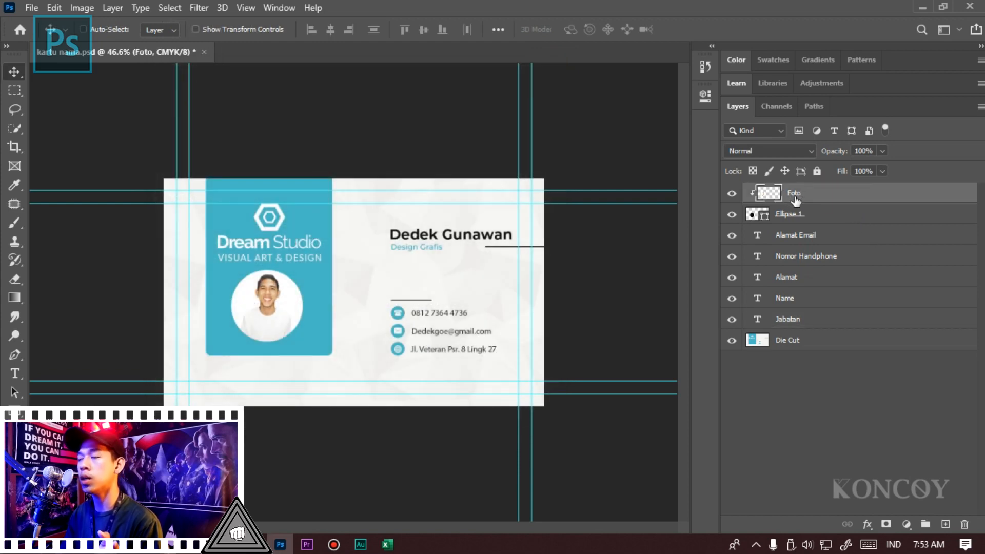
right_click(809, 194)
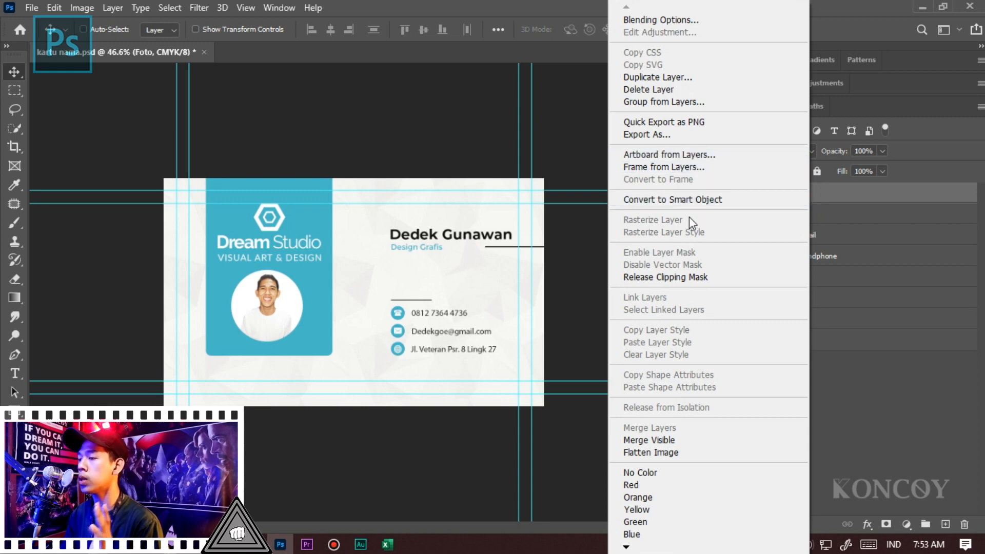
click(560, 221)
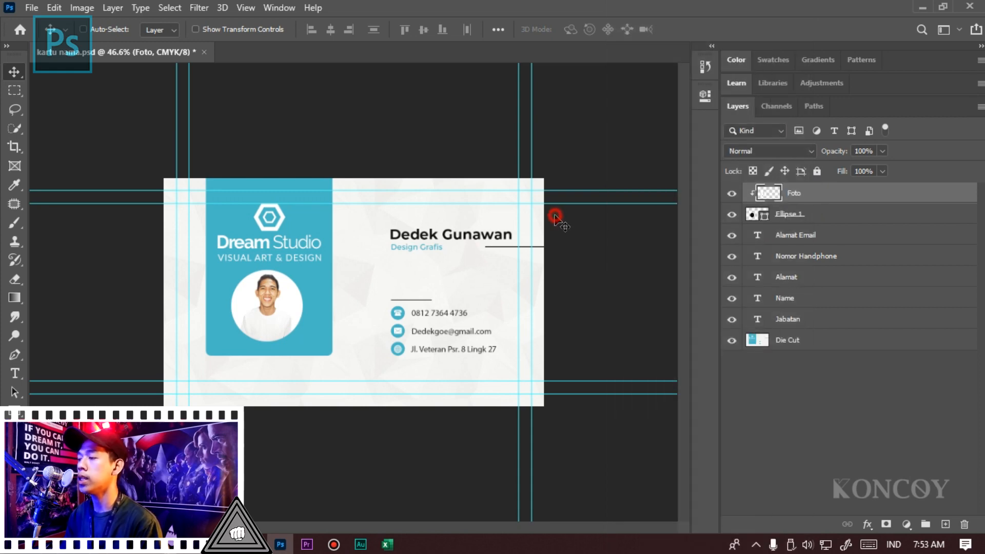
Open the variable definitions for the selected Foto layer.
click(82, 8)
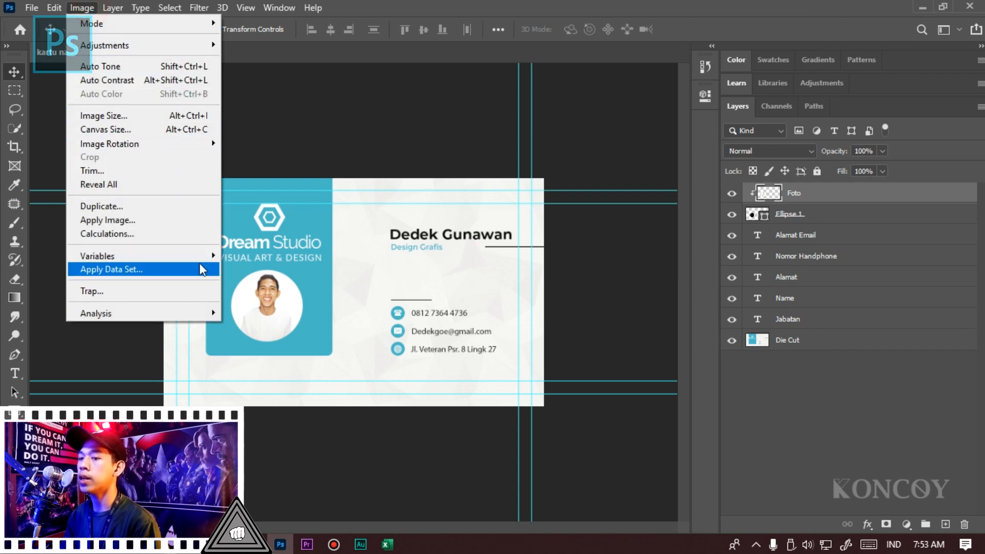
mouse_move(197, 256)
click(246, 259)
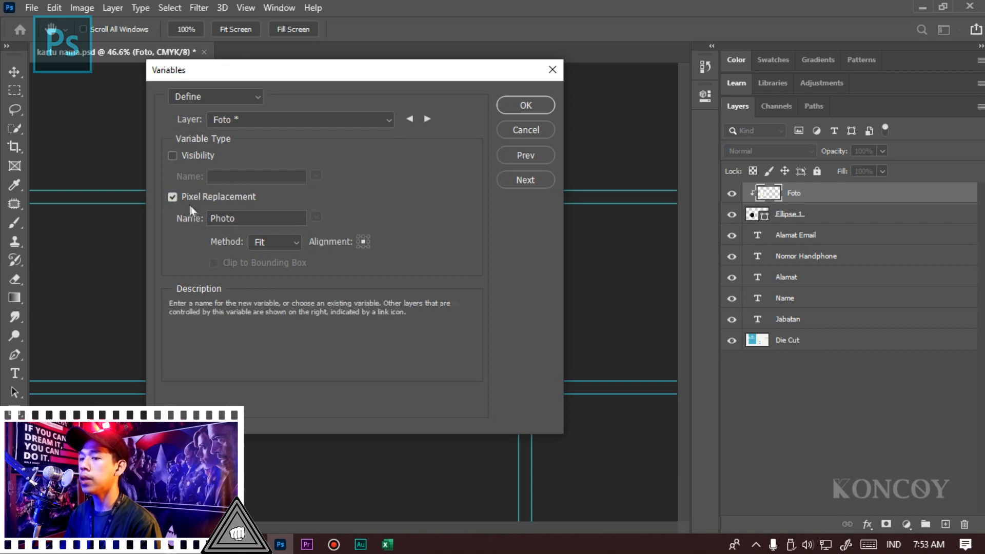
Compare the Foto layer's pixel replacement variable name with the Photo column header in Excel.
drag(253, 219, 211, 223)
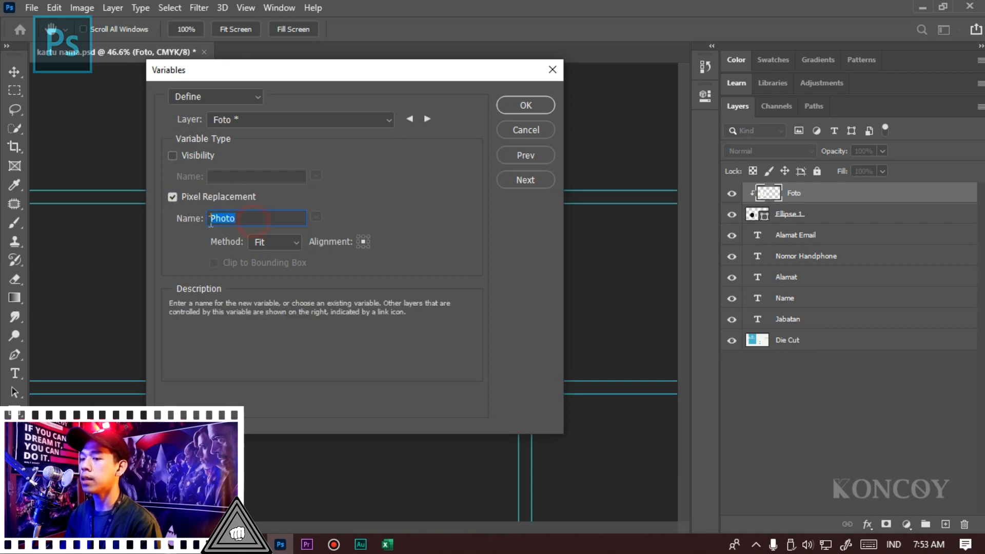
click(388, 545)
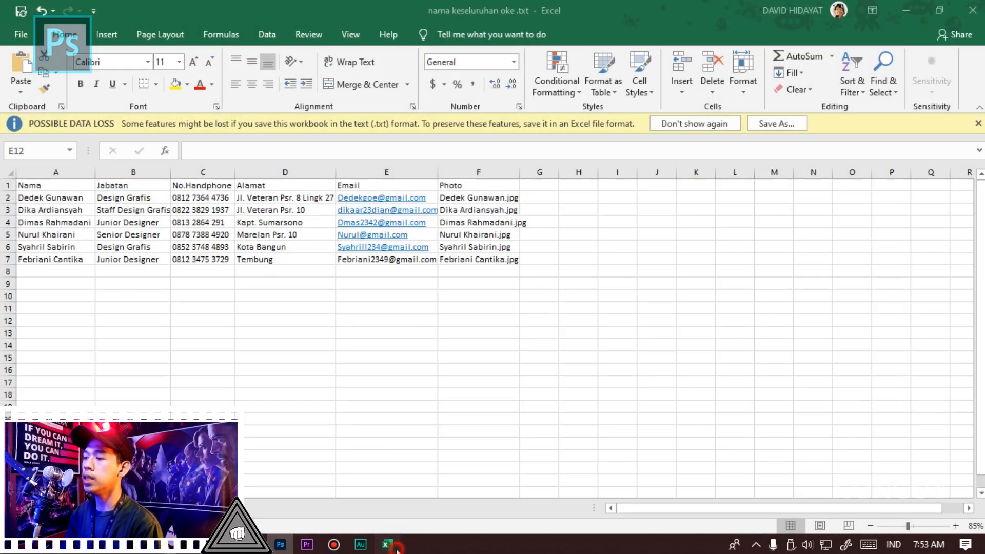
click(393, 550)
click(386, 120)
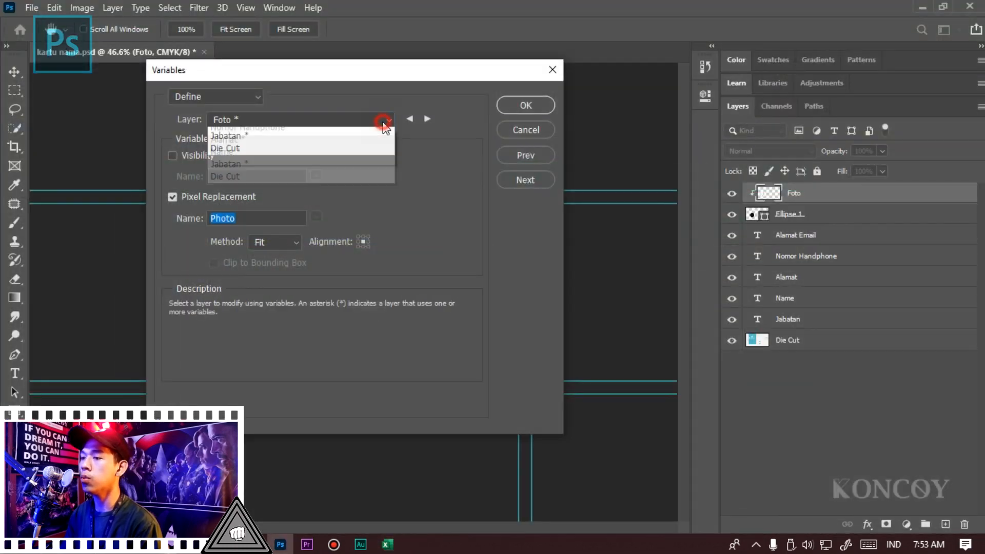
click(402, 543)
click(401, 544)
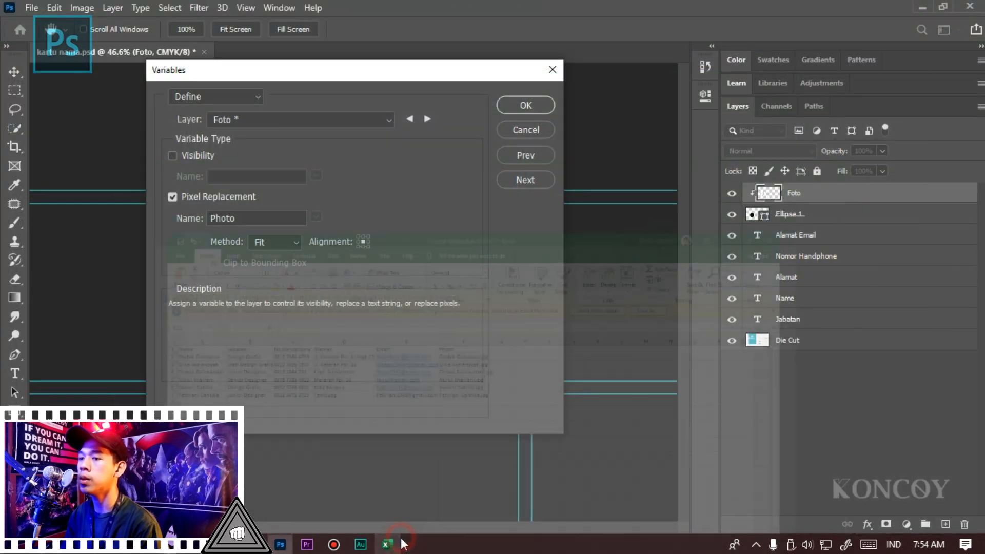
Select the Name layer in the variable definitions and check its variable name against the Nama header in Excel cell A1.
click(390, 121)
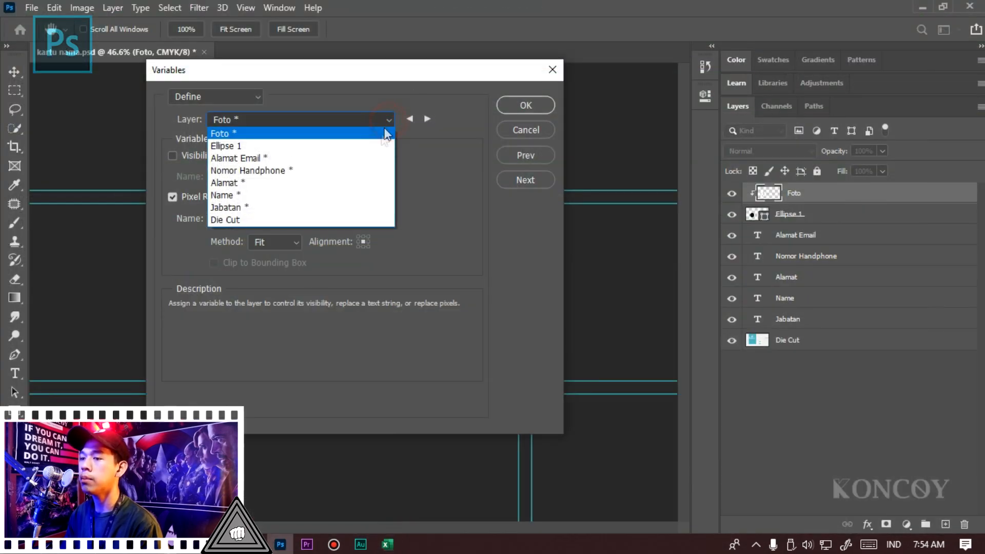
click(356, 196)
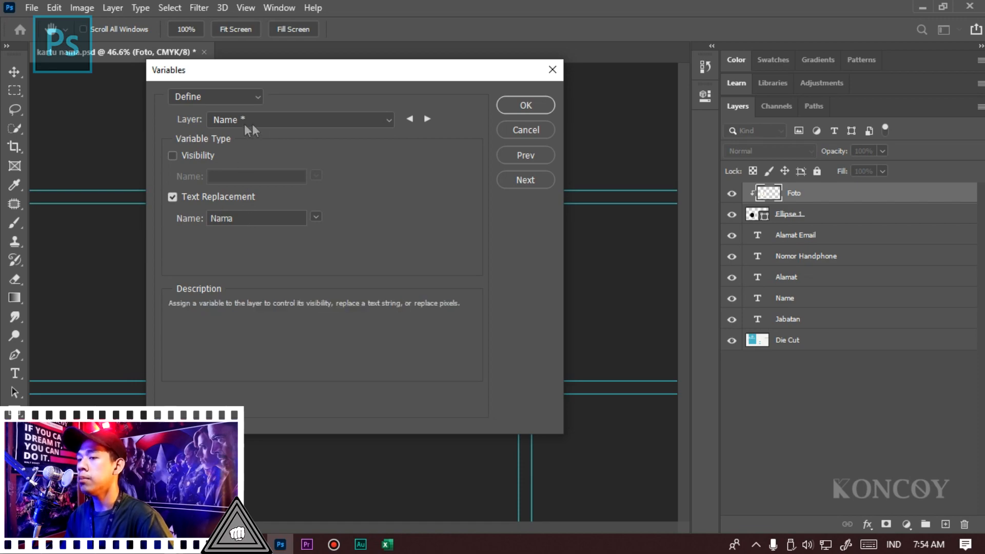
click(387, 544)
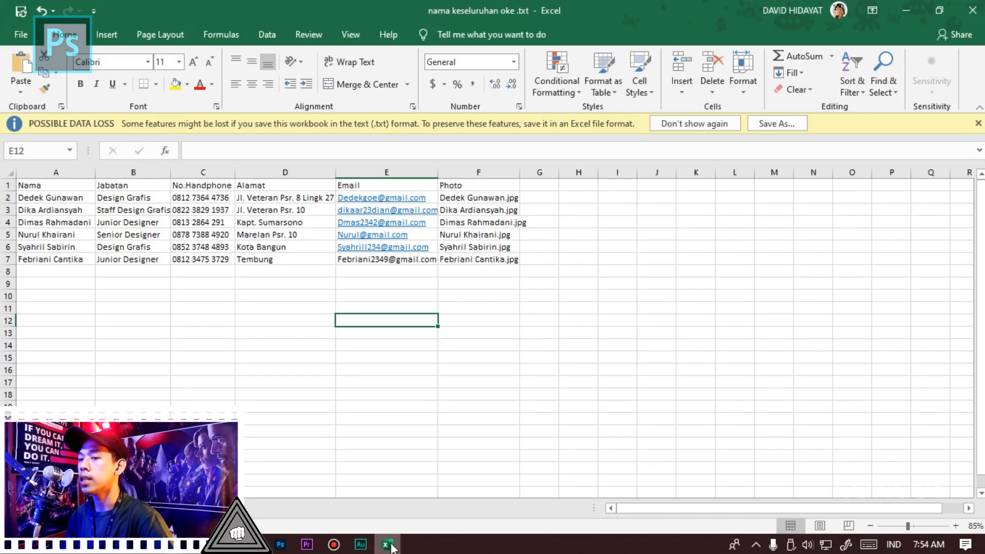
click(61, 185)
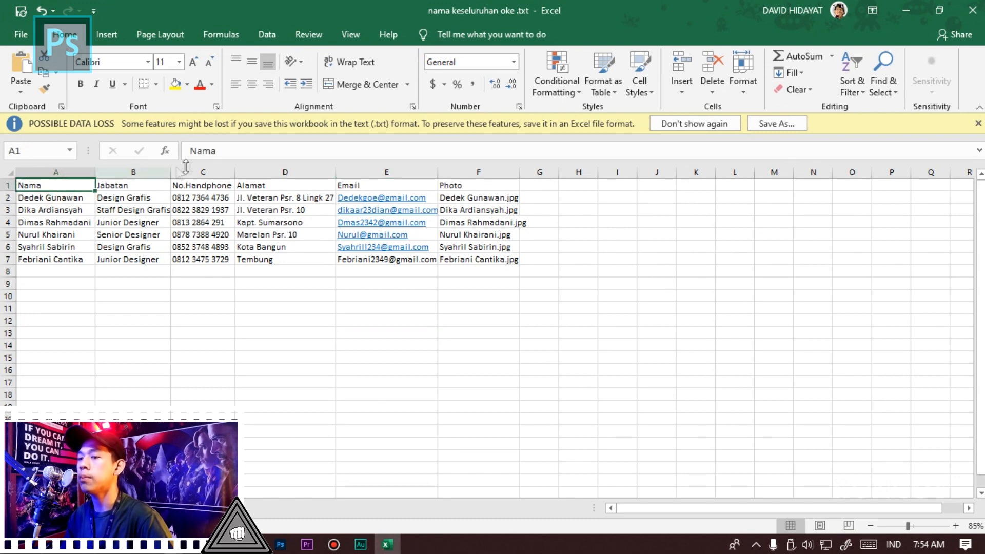
drag(234, 150, 190, 151)
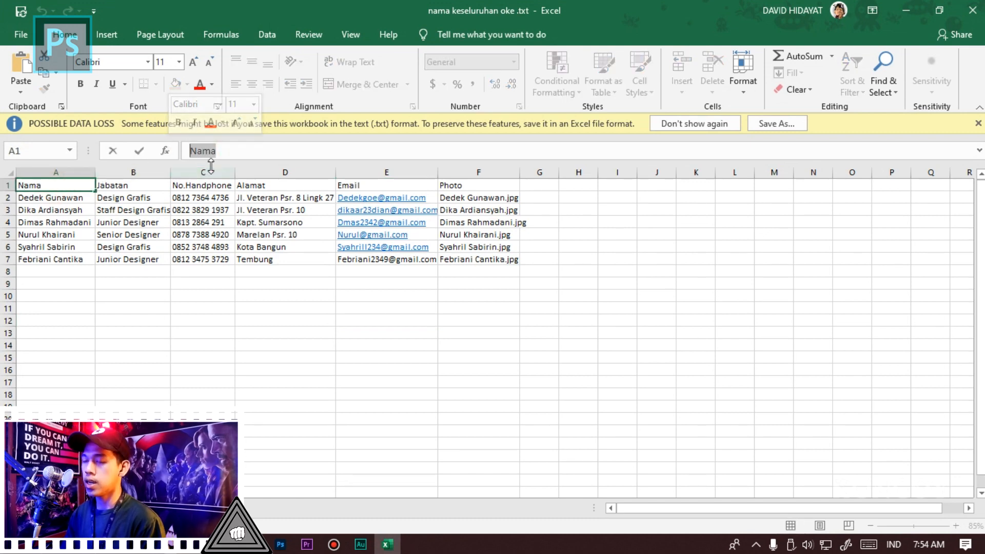
Append a space and a sample first name to the Nama header in cell A1 and copy the full text.
double_click(74, 187)
click(73, 186)
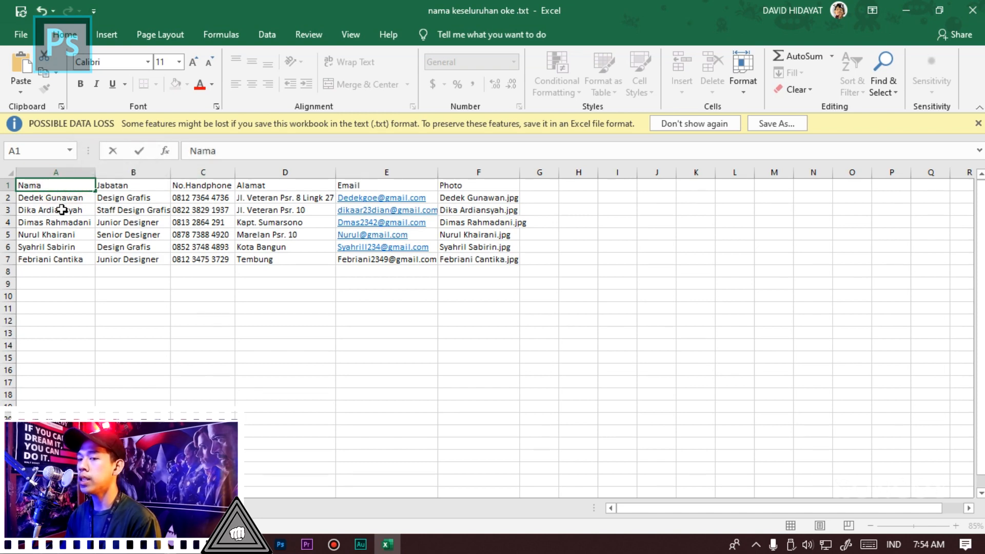
text(Dedek)
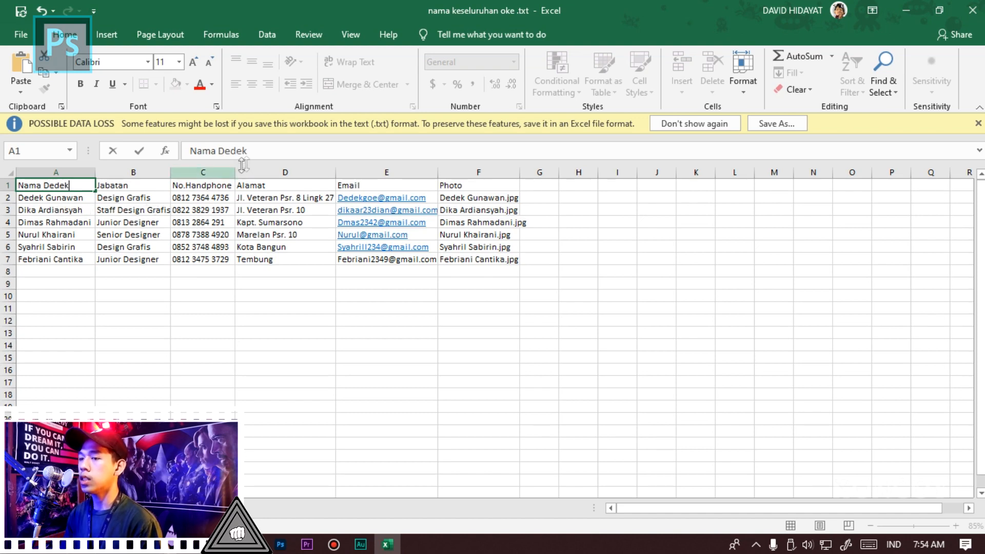
drag(191, 151, 251, 151)
key(ctrl+c)
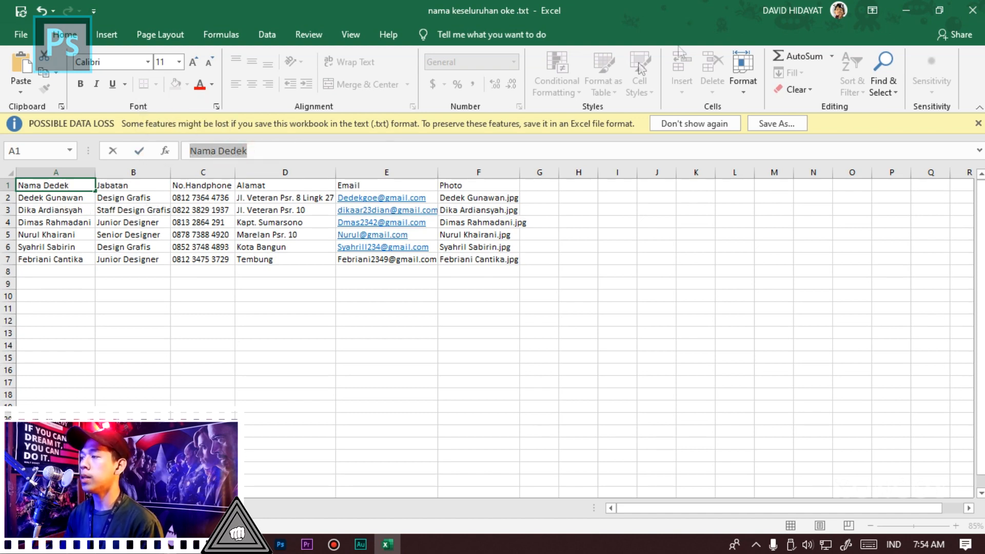
Switch to Photoshop and try to apply the copied two-word header as the Name layer's text replacement variable name.
click(907, 10)
drag(273, 219, 212, 218)
key(ctrl+v)
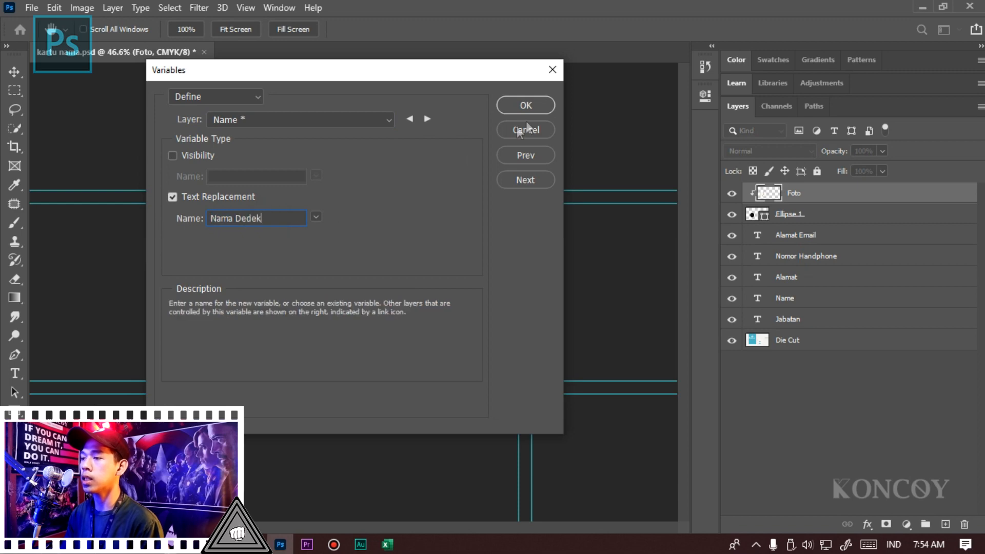
click(541, 105)
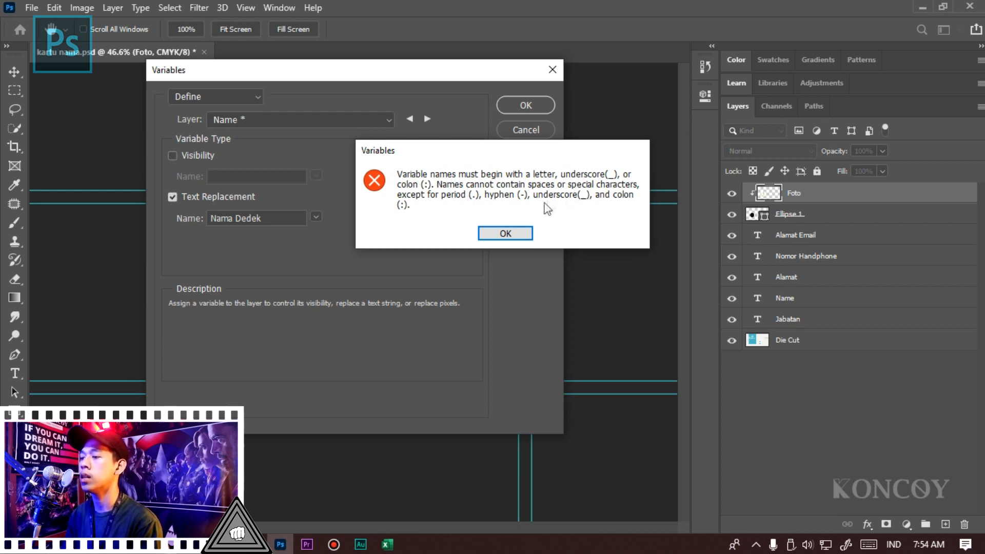
key(Return)
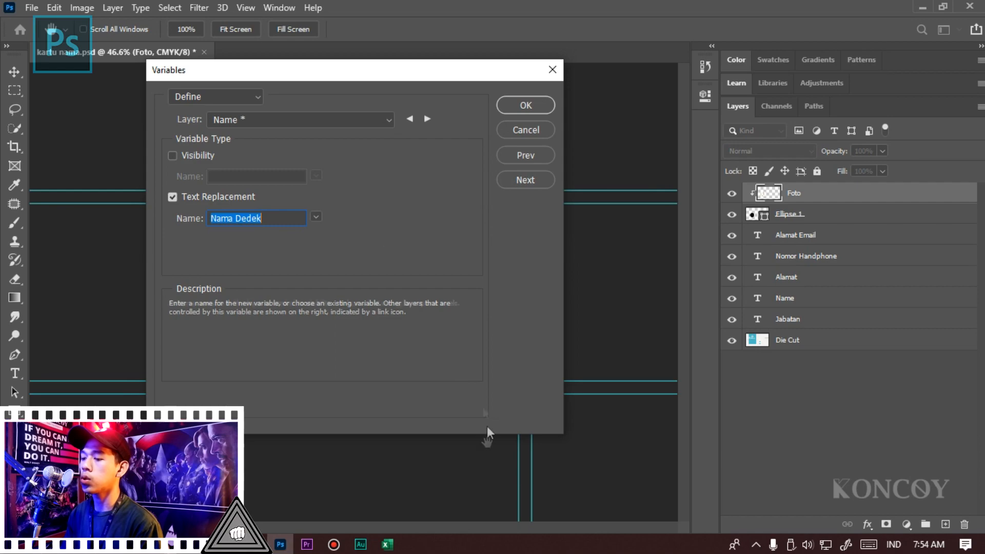
Undo the header edit in Excel, copy Nama from cell A1, and paste it as the Name layer's text replacement variable name in Photoshop.
click(387, 545)
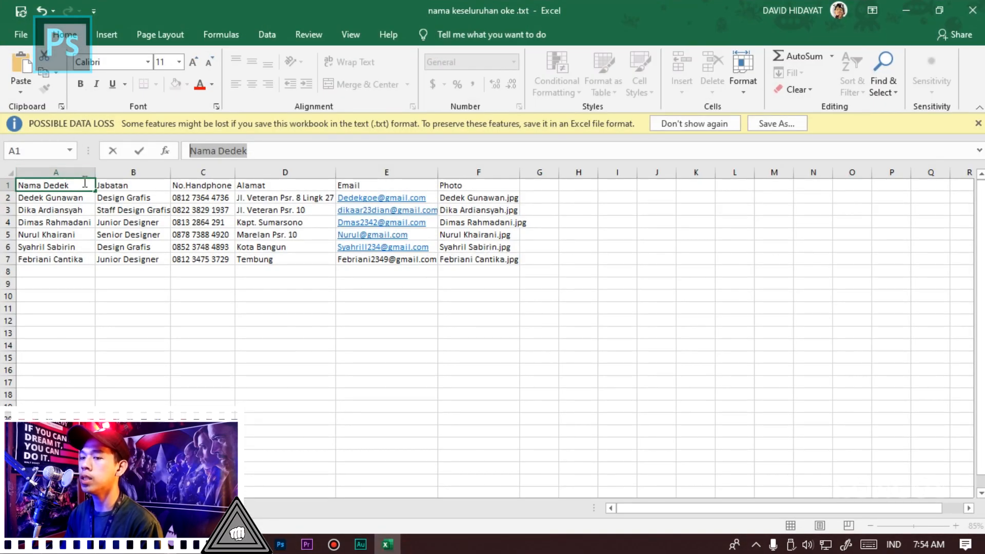
key(ctrl+z)
double_click(236, 160)
key(ctrl+c)
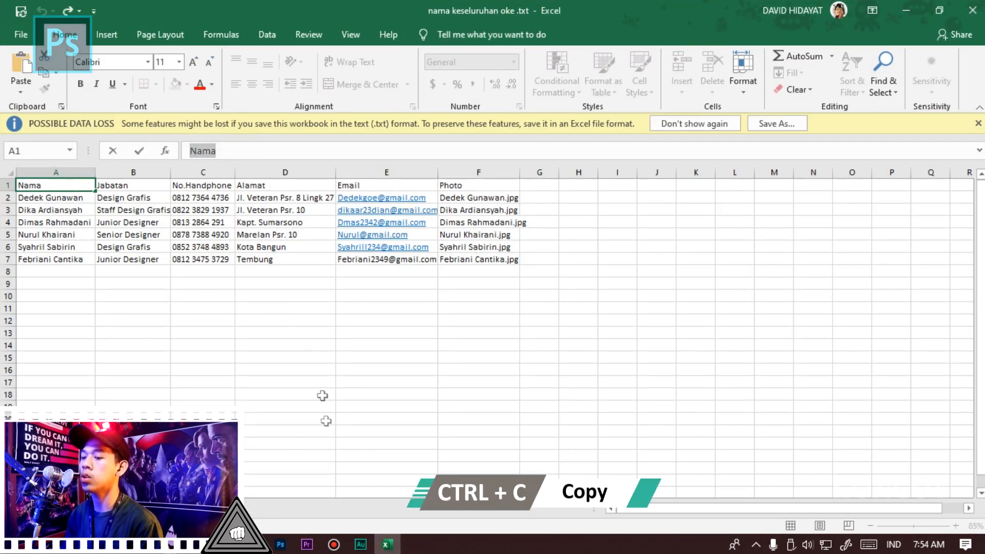
click(281, 544)
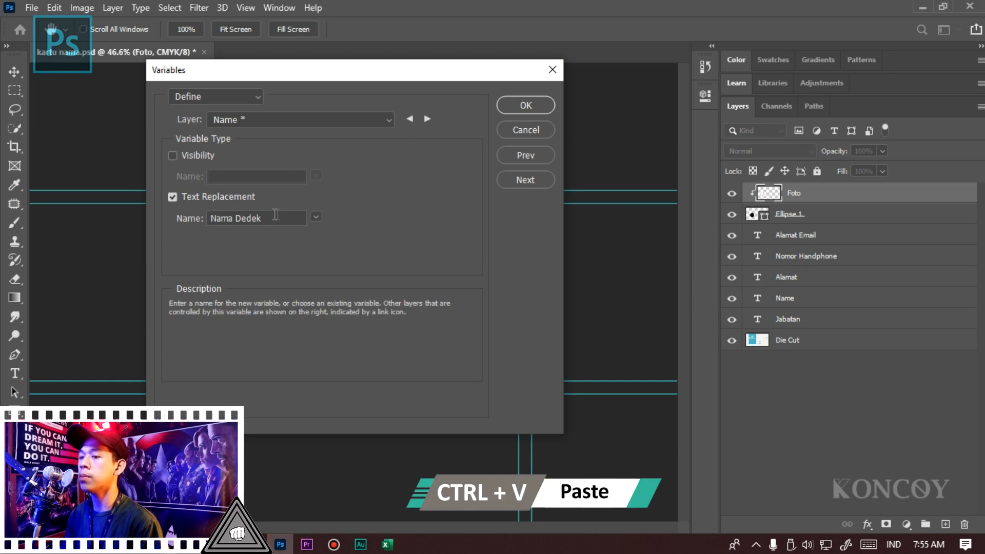
drag(278, 215, 180, 221)
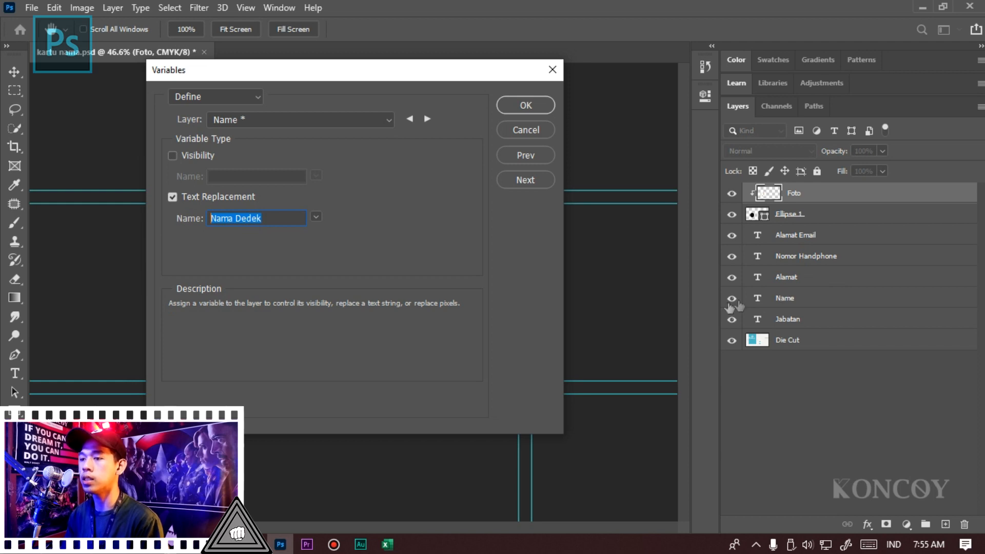
key(ctrl+v)
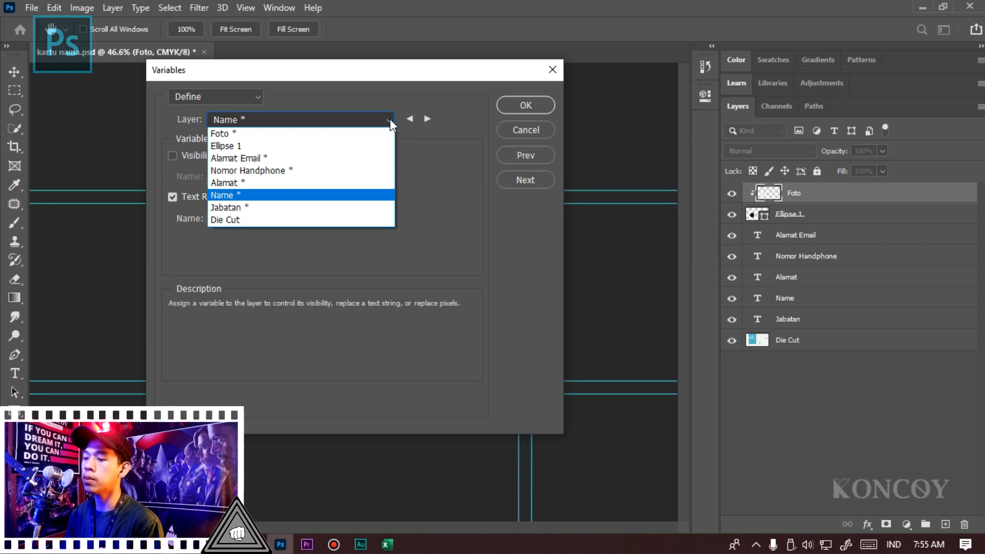
Check the headers in Excel, choose the Jabatan layer in Photoshop's variable definitions, and clear its text replacement variable name.
click(388, 545)
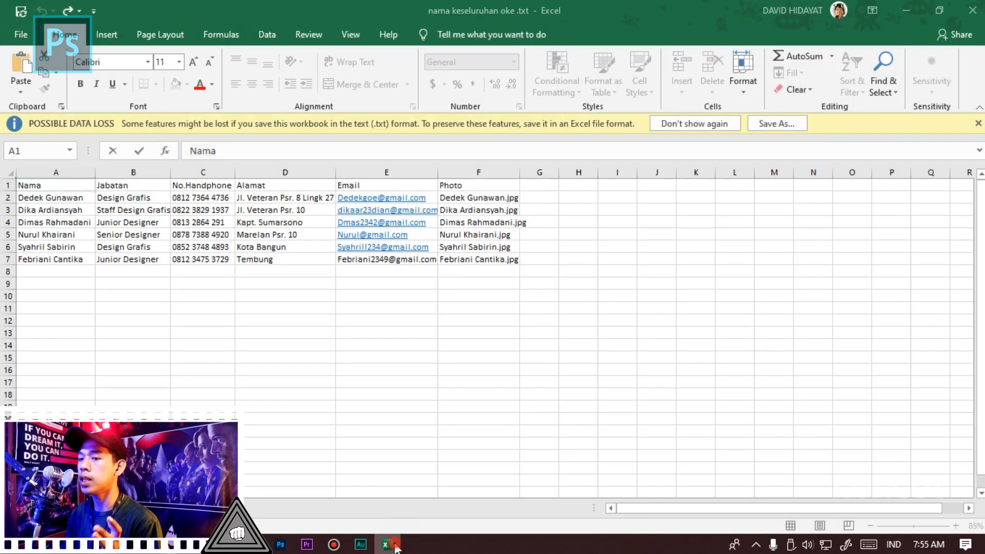
click(388, 545)
click(385, 119)
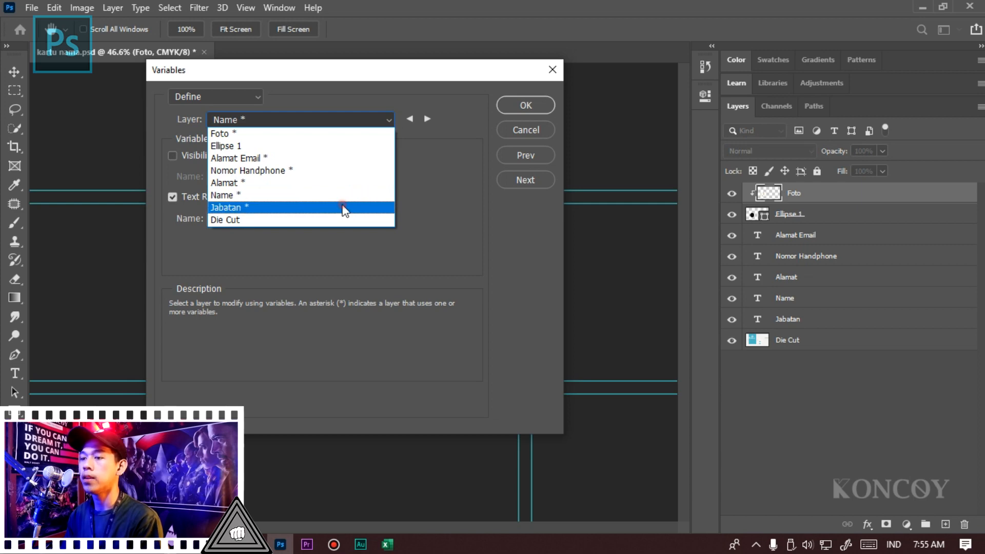
click(338, 208)
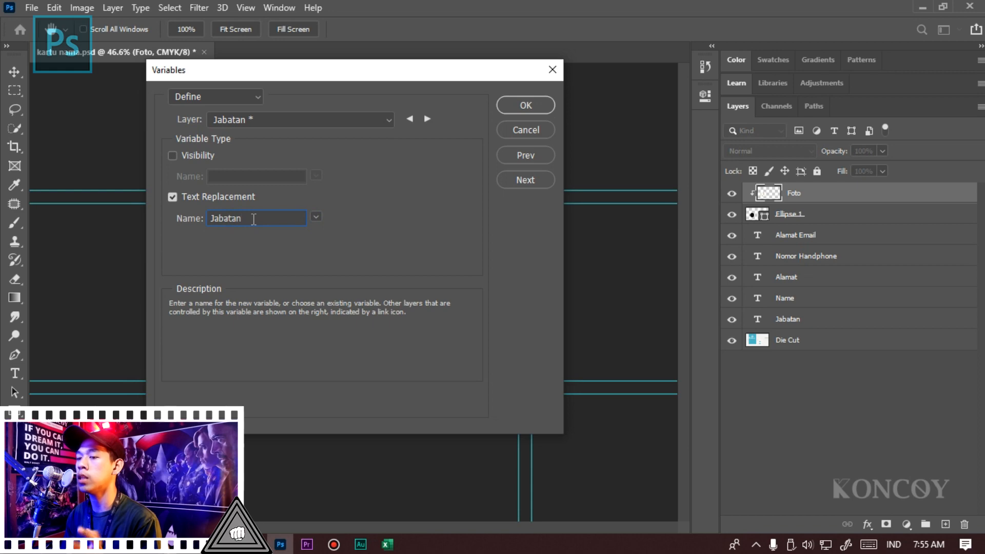
double_click(253, 219)
key(BackSpace)
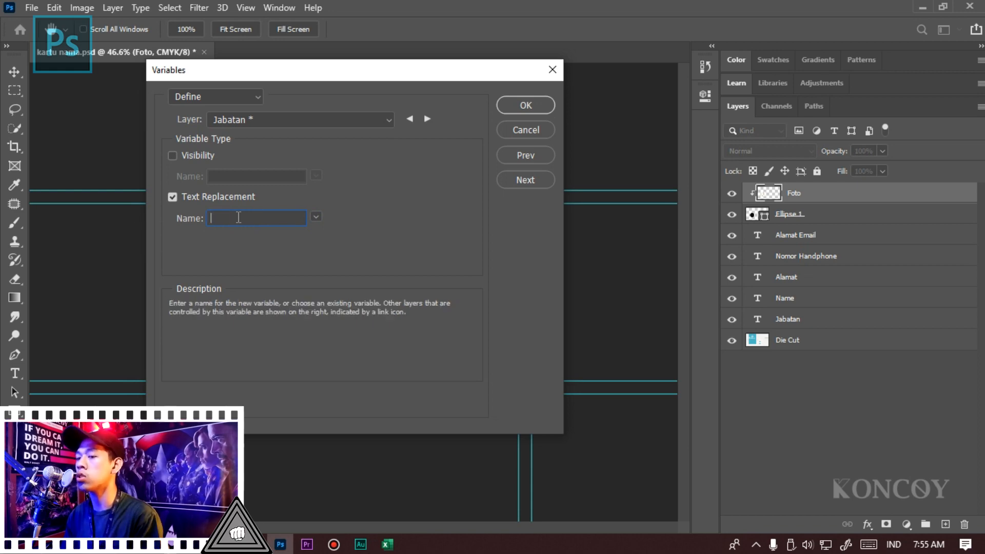
Copy the Jabatan header from cell B1 in Excel and paste it as the Jabatan layer's variable name in Photoshop.
click(394, 547)
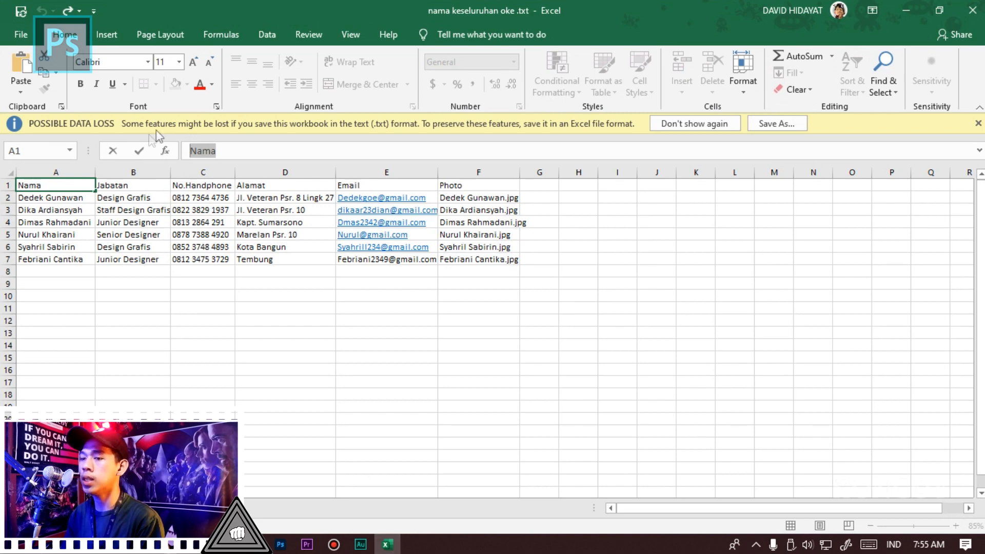
click(133, 185)
double_click(263, 149)
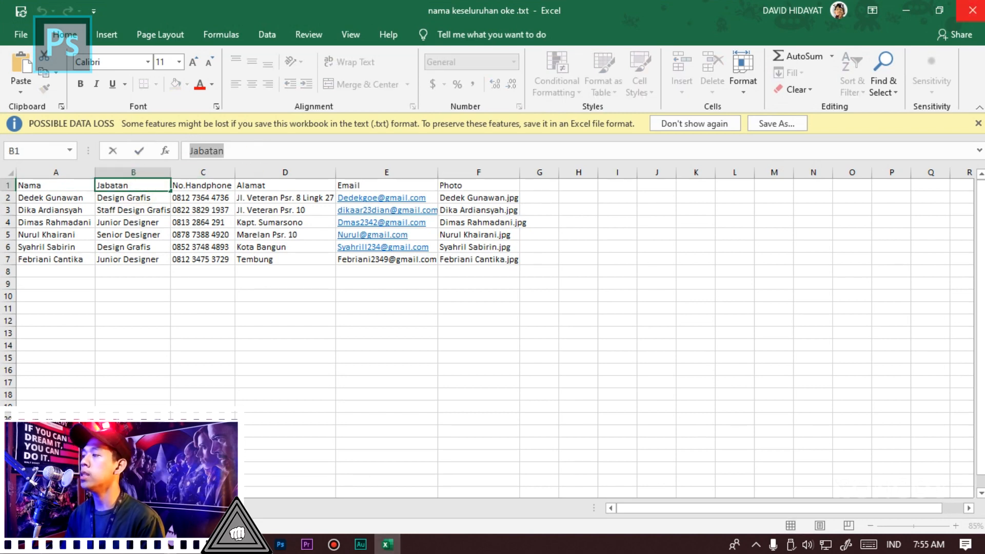
click(906, 10)
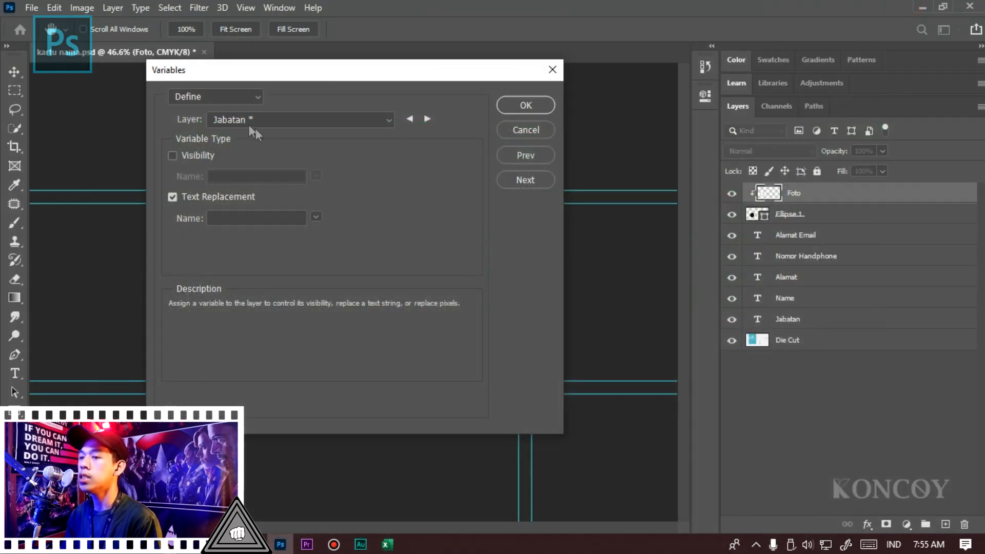
click(246, 217)
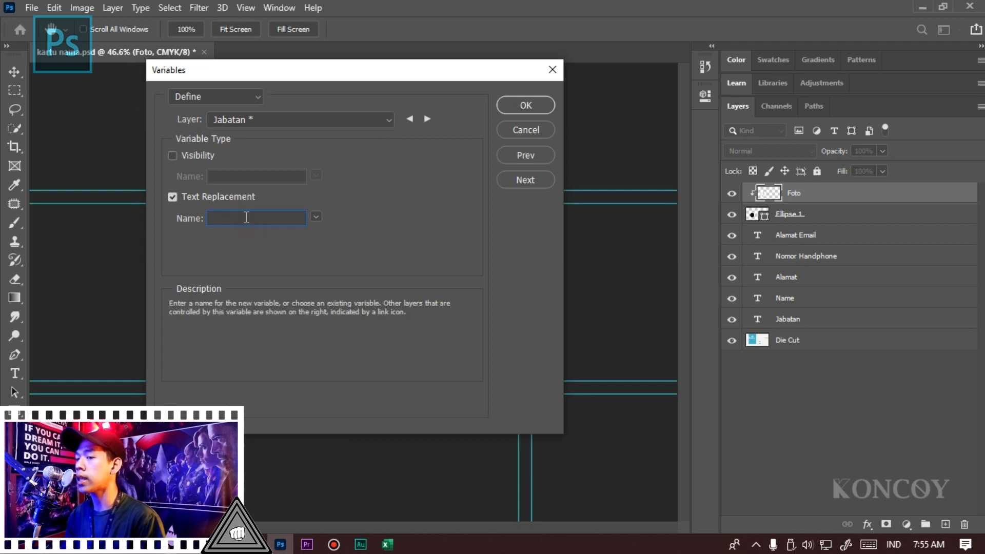
key(ctrl+v)
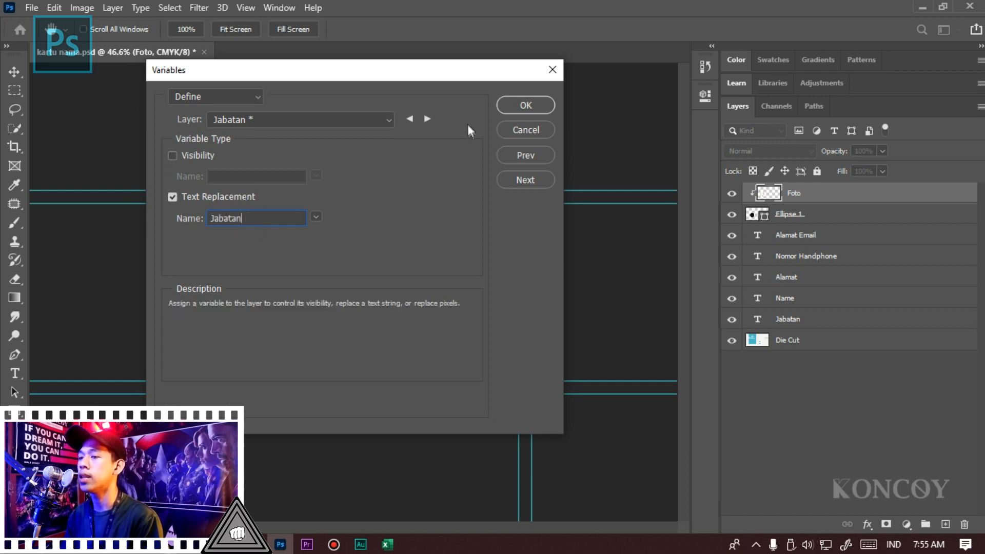
Choose the Nomor Handphone layer, copy the No.Handphone header from cell C1 in Excel, and paste it as that layer's variable name in Photoshop.
click(390, 118)
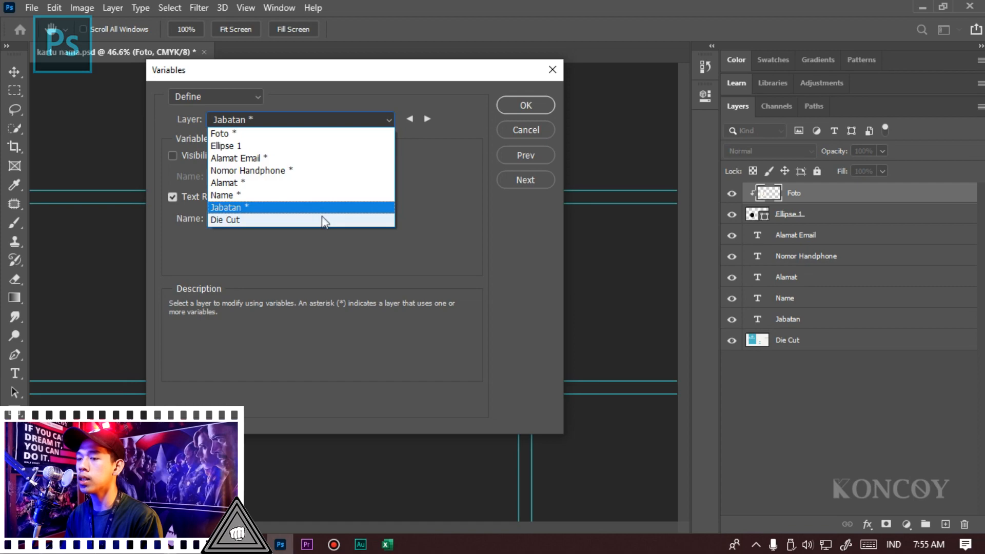
click(385, 544)
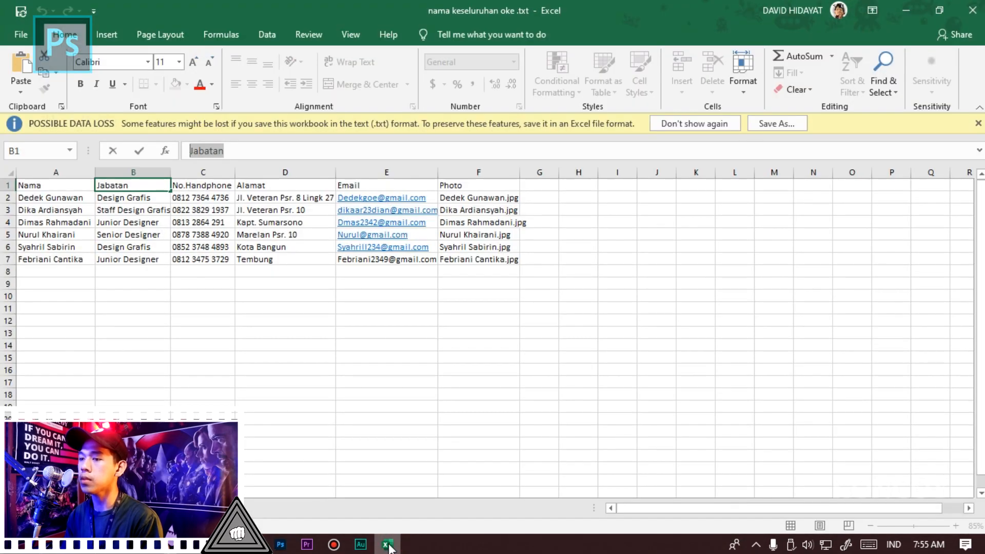
click(389, 544)
click(389, 119)
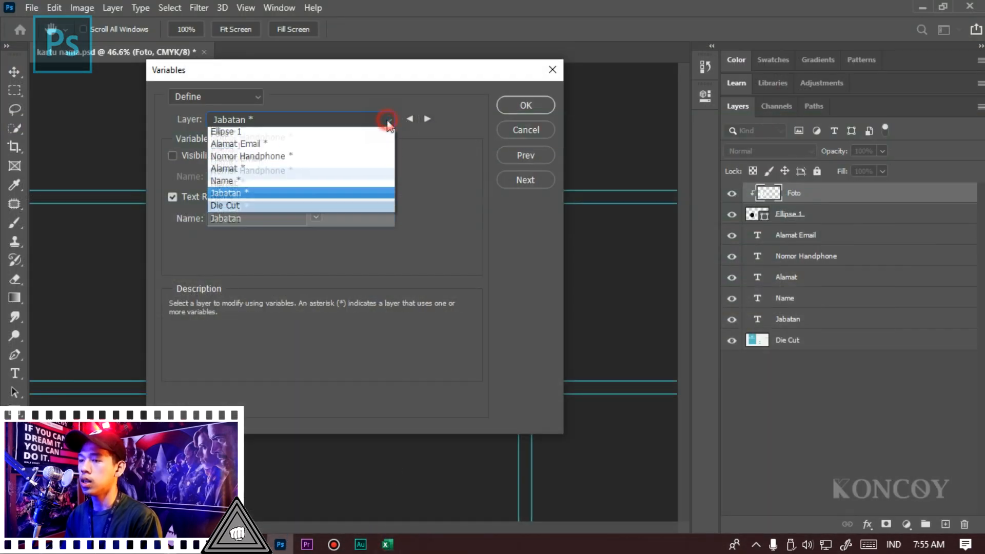
click(341, 169)
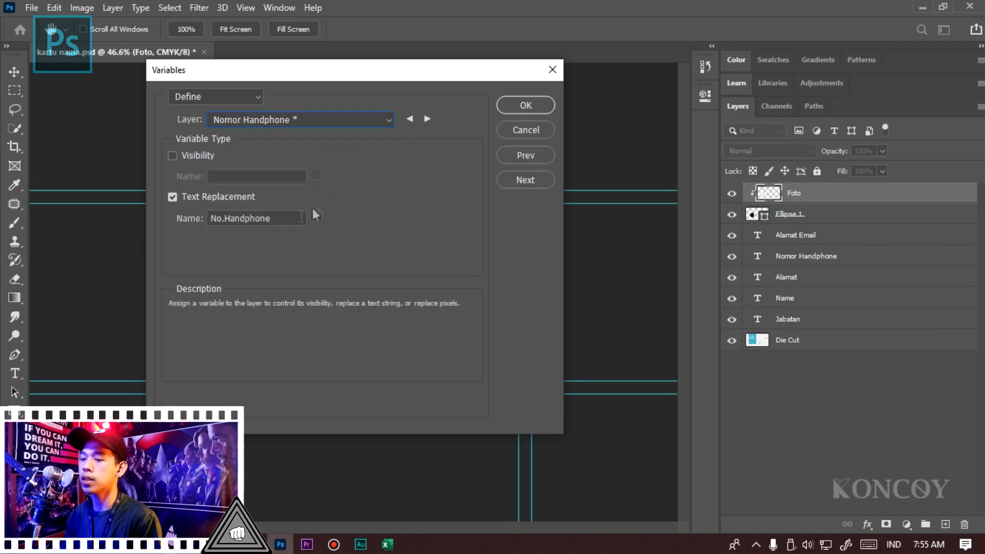
click(385, 545)
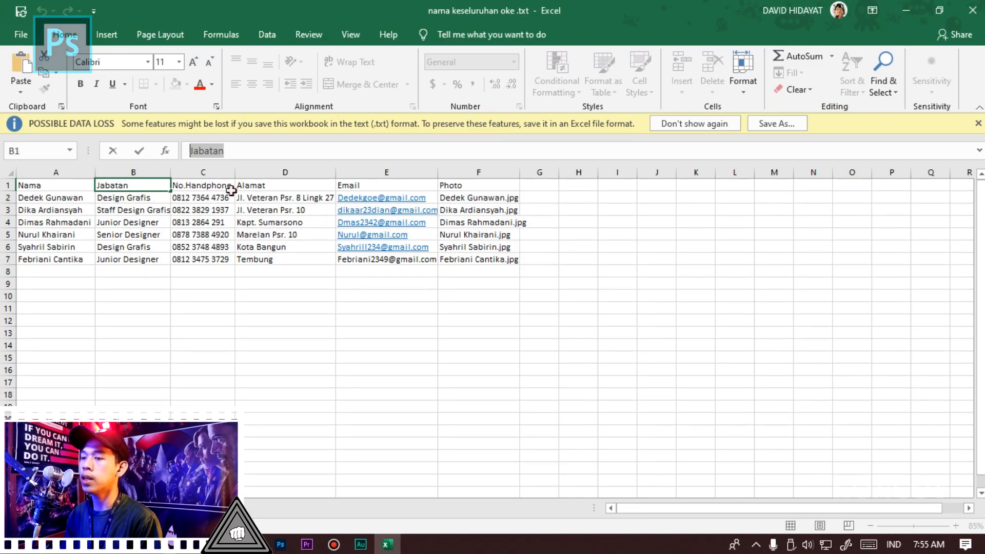
click(231, 185)
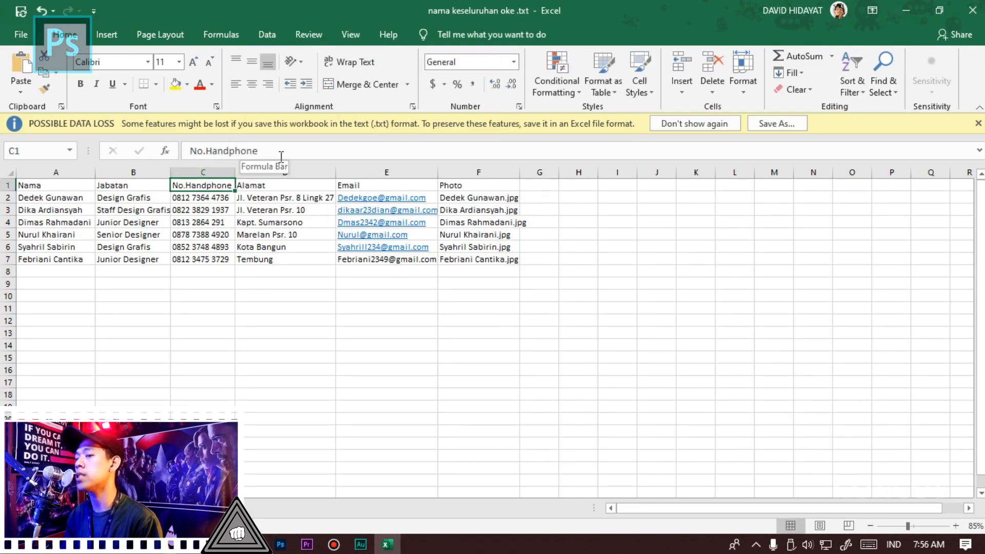
drag(285, 152, 187, 153)
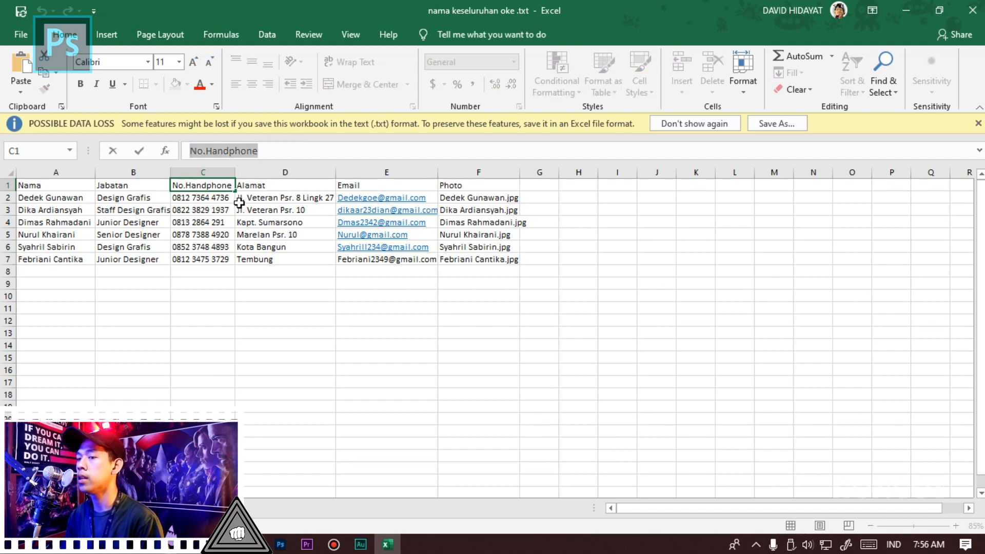
key(ctrl+c)
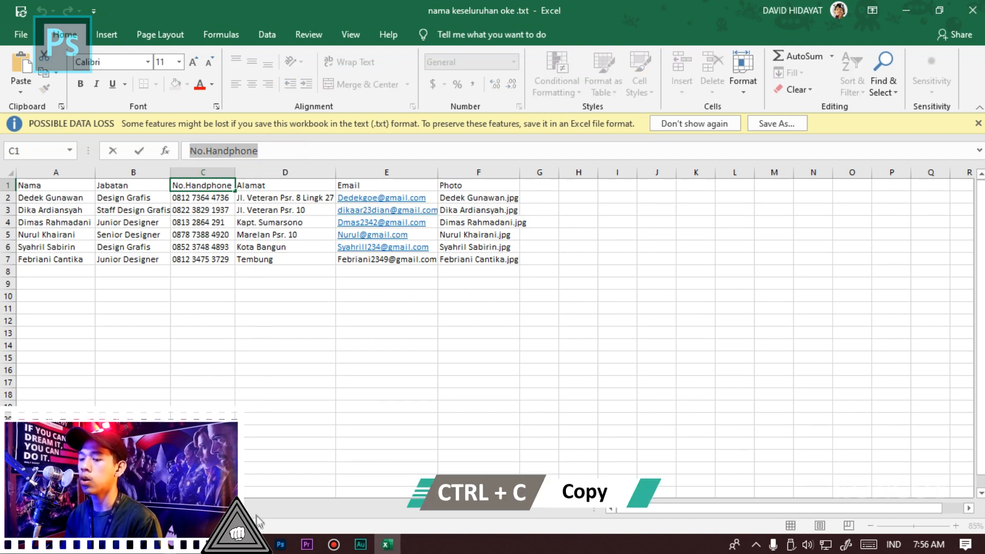
click(281, 544)
drag(287, 216, 136, 213)
key(ctrl+v)
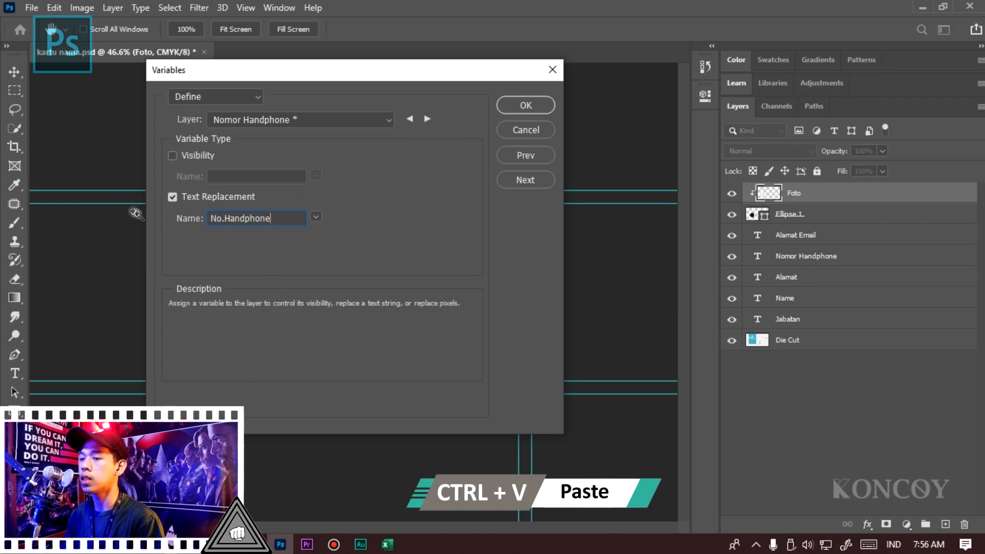
Choose the Alamat layer, copy the Alamat header from cell D1 in Excel, and paste it as that layer's variable name in Photoshop.
click(380, 121)
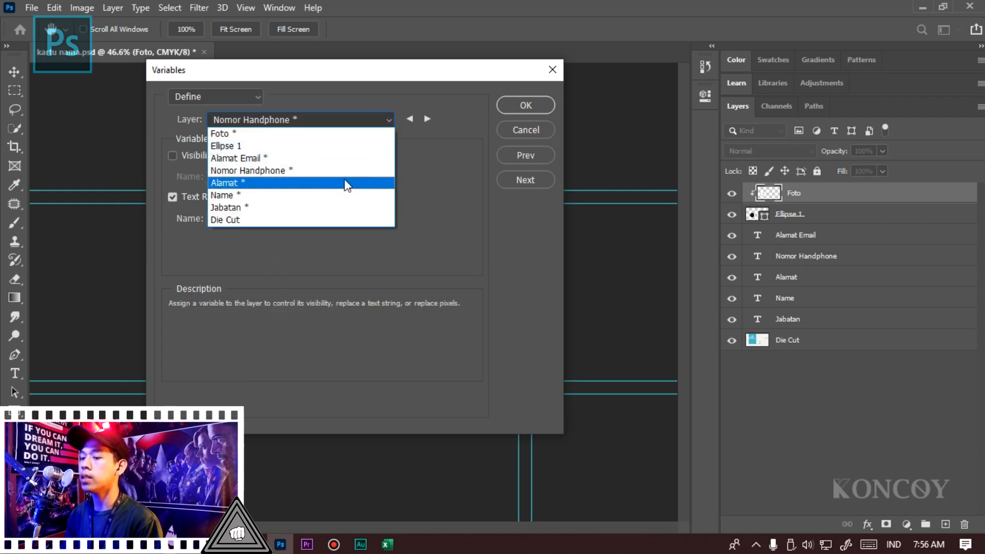
click(387, 545)
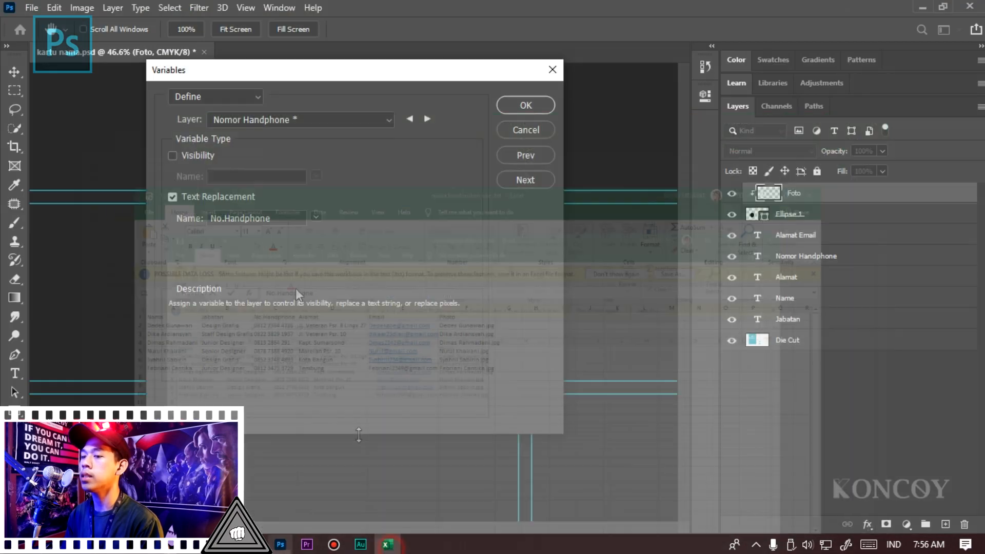
click(392, 119)
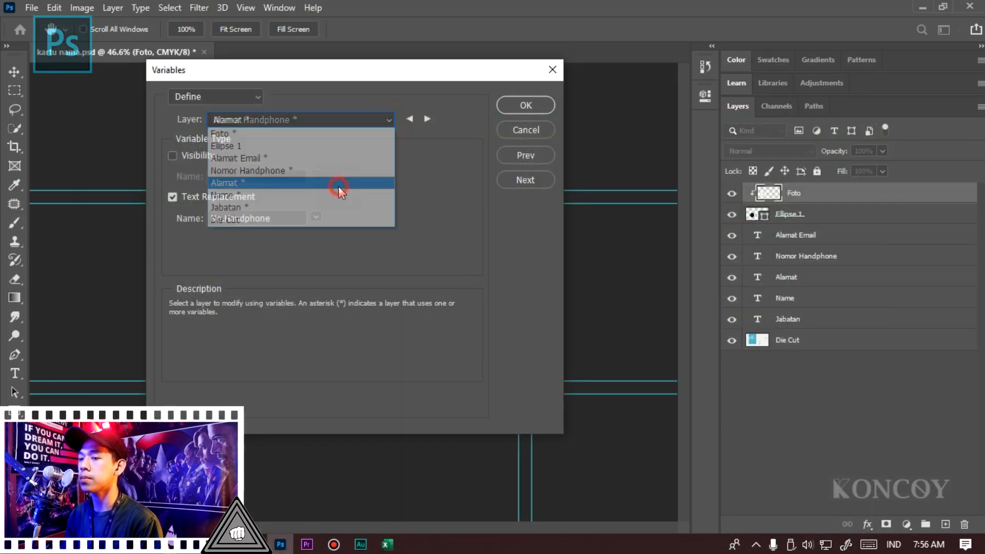
click(338, 183)
click(388, 544)
click(279, 185)
key(ctrl+c)
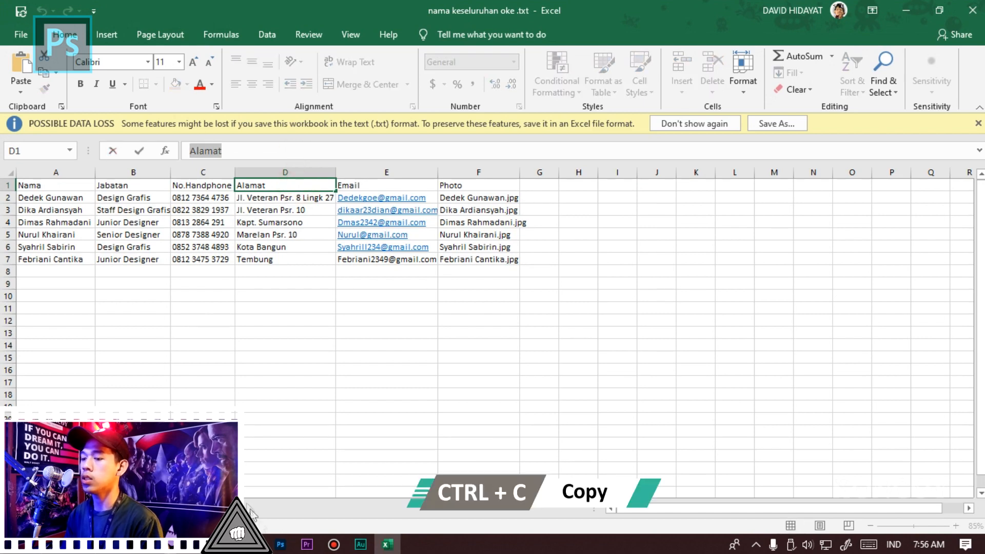
click(279, 545)
drag(273, 220, 110, 215)
key(ctrl+v)
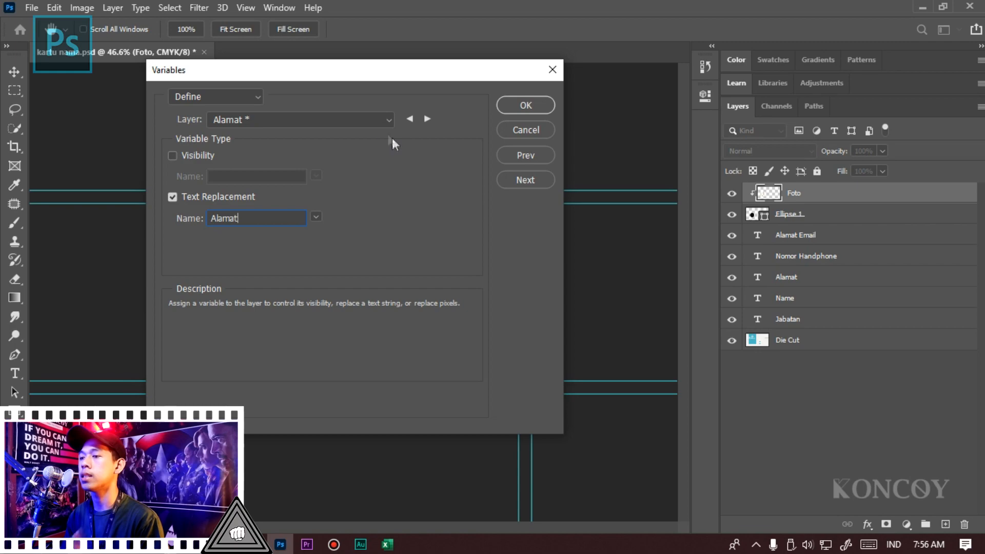
Choose the Alamat Email layer, copy the Email header from cell E1 in Excel, and paste it as that layer's variable name in Photoshop.
click(388, 120)
click(387, 544)
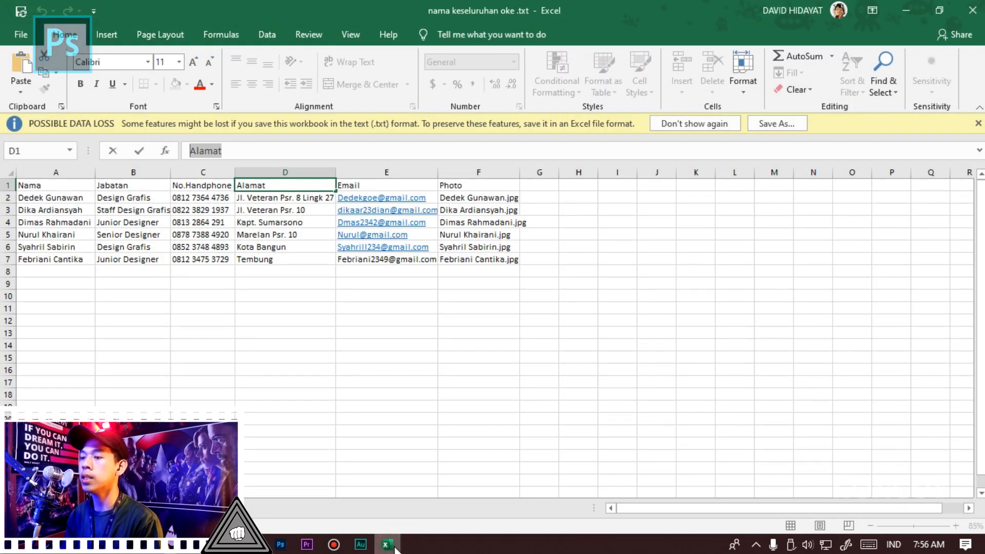
click(388, 545)
click(346, 160)
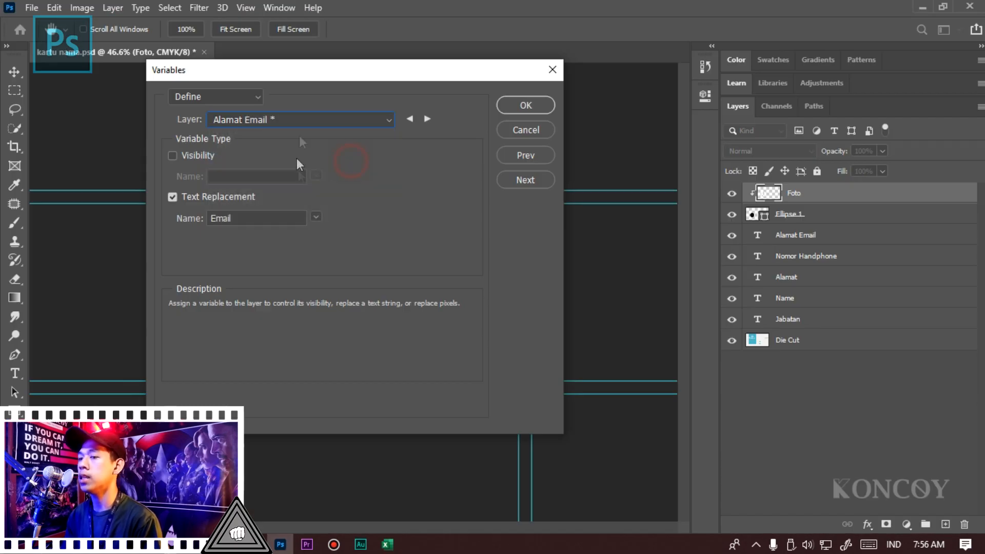
click(388, 545)
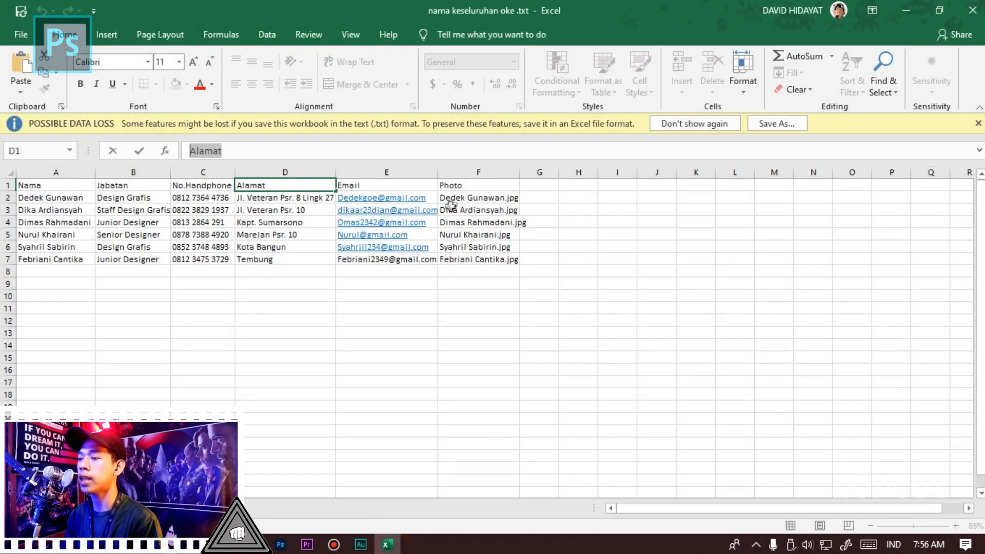
click(380, 186)
drag(272, 151, 189, 151)
key(ctrl+c)
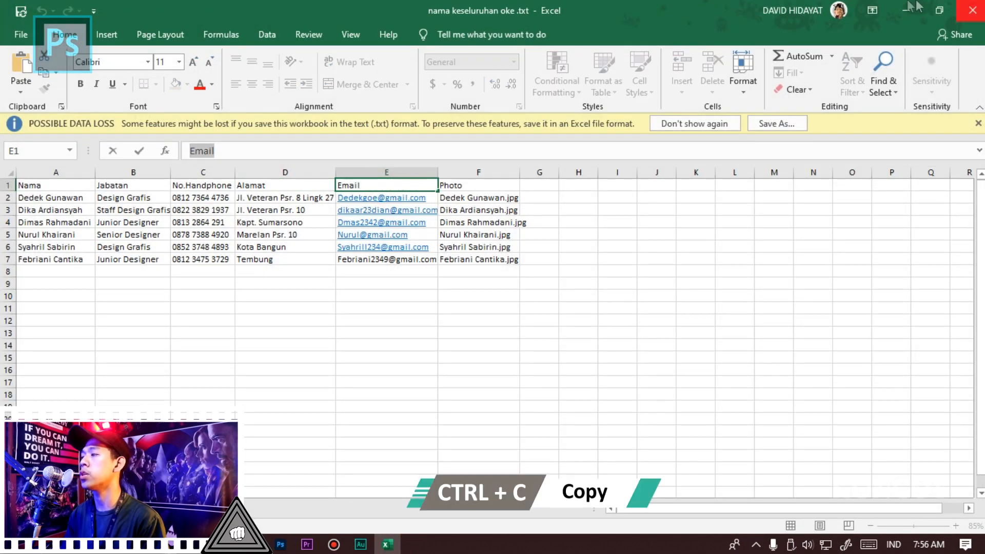
click(900, 4)
double_click(266, 218)
key(ctrl+v)
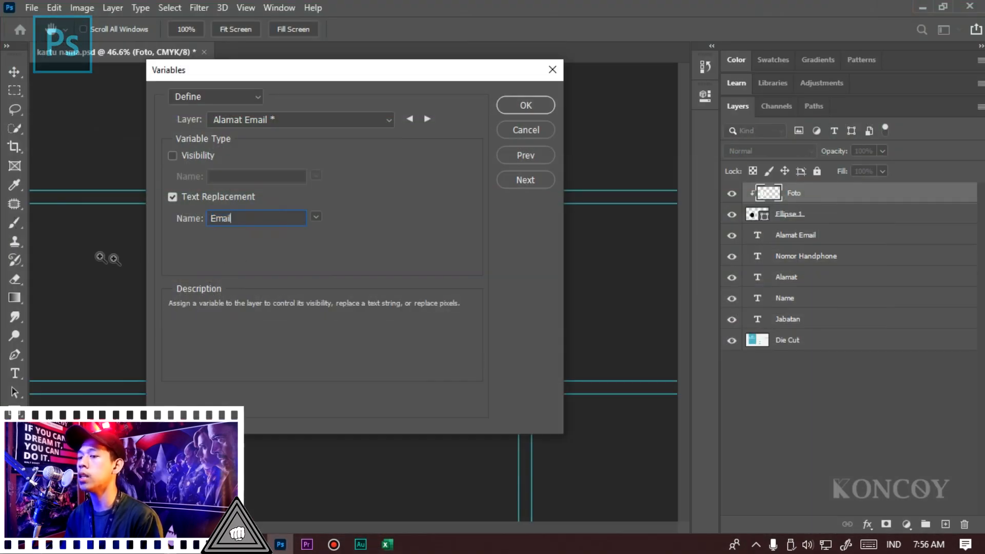
Choose the Foto layer, copy the Photo header from cell F1 in Excel, and paste it as the pixel replacement variable name in Photoshop.
click(390, 118)
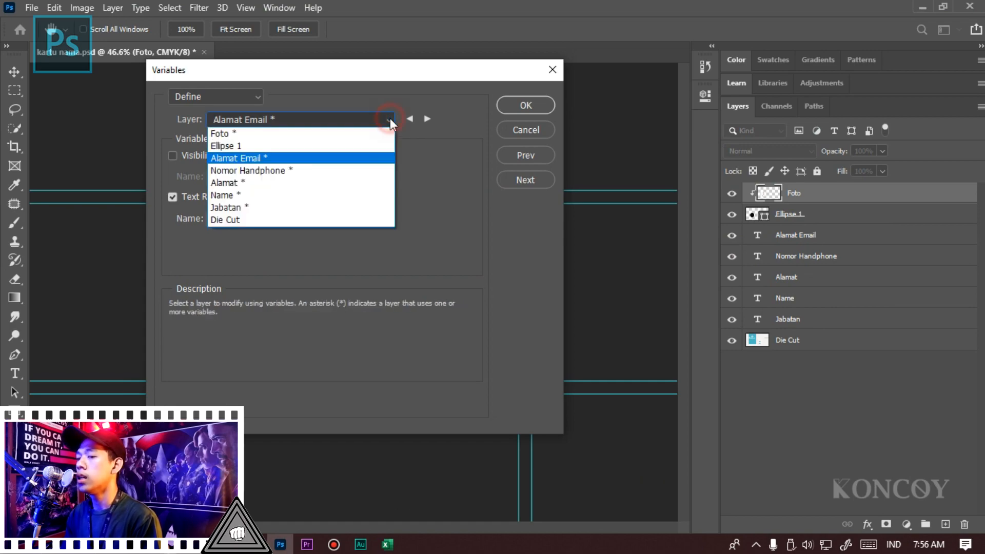
click(387, 545)
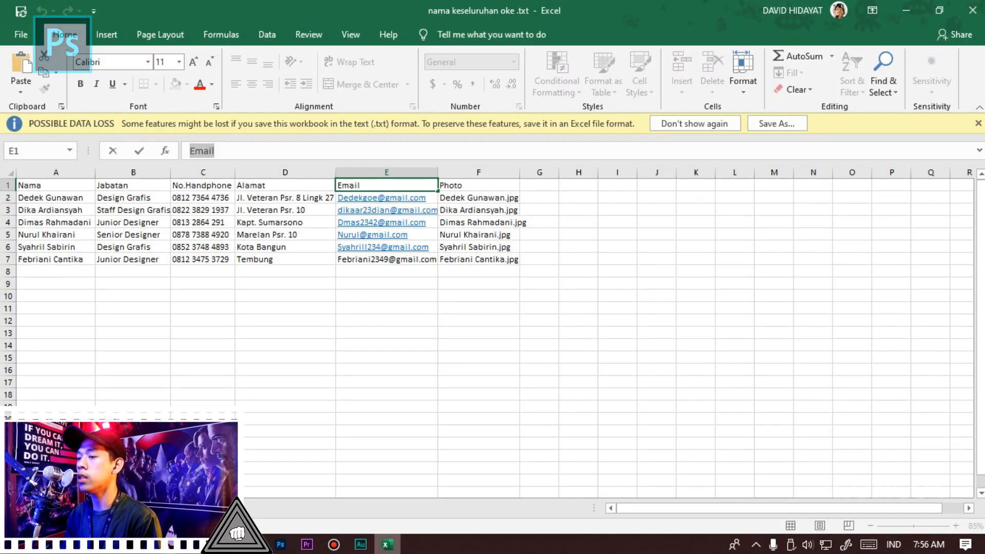
click(387, 545)
click(390, 118)
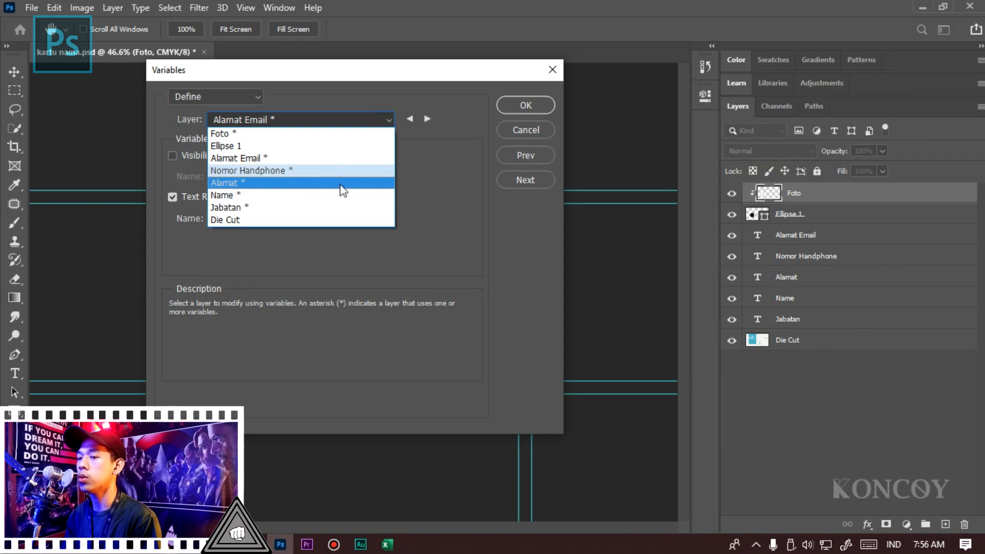
click(323, 134)
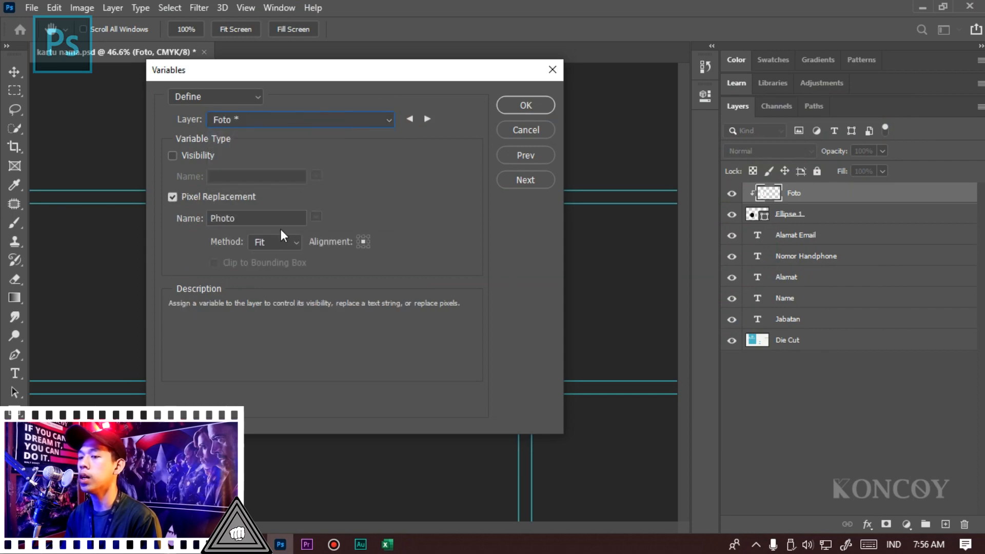
click(387, 545)
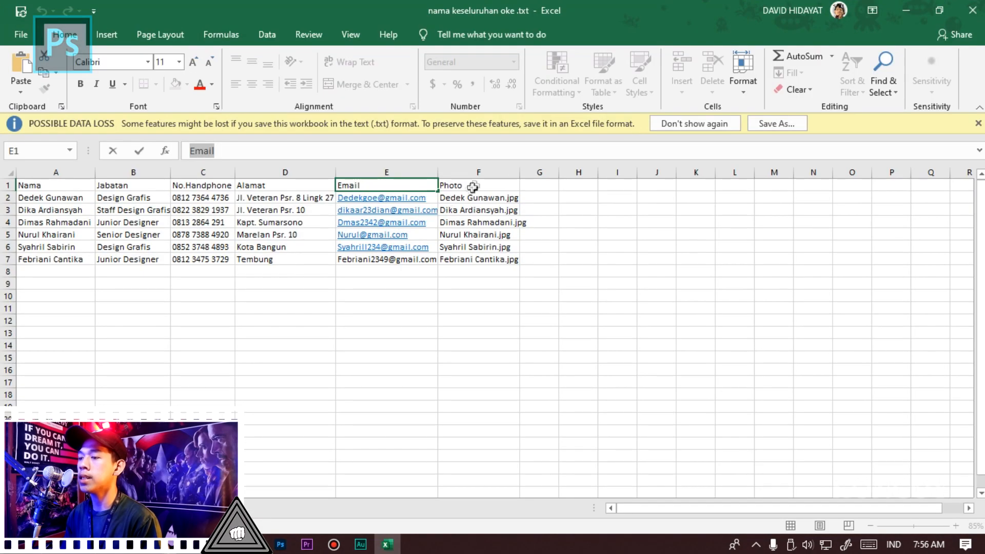
click(473, 187)
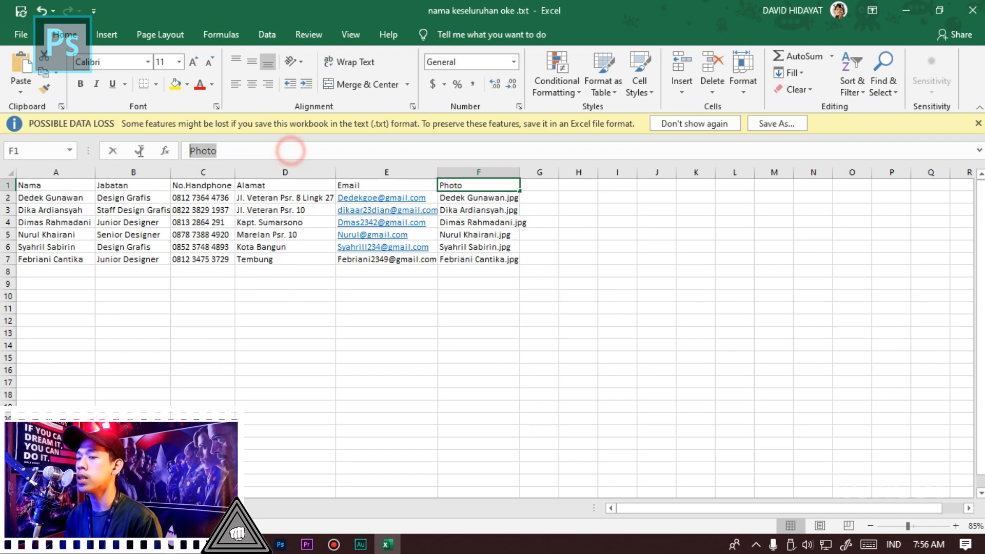
key(ctrl+c)
key(alt+Tab)
key(ctrl+v)
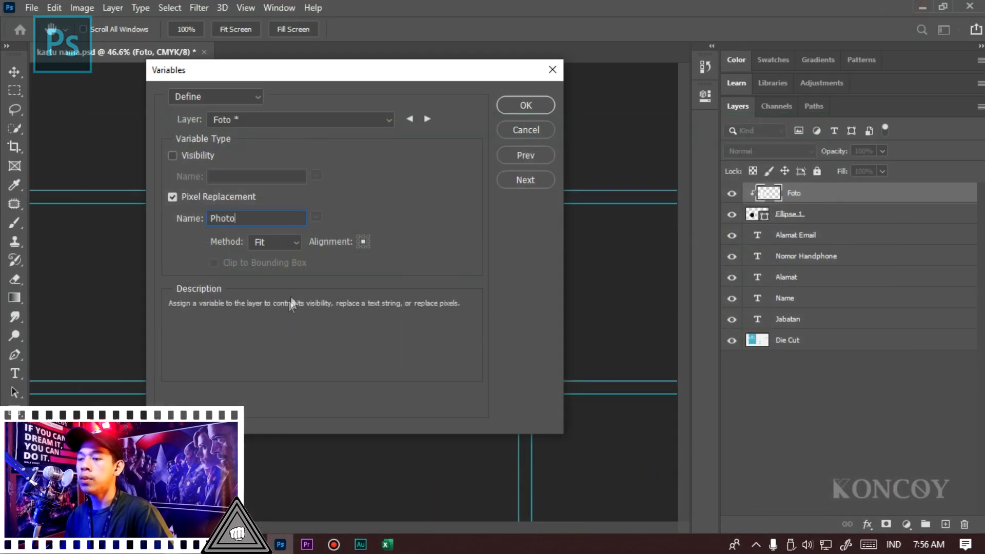
Try the Fill and As Is methods for the Foto layer's pixel replacement.
click(294, 244)
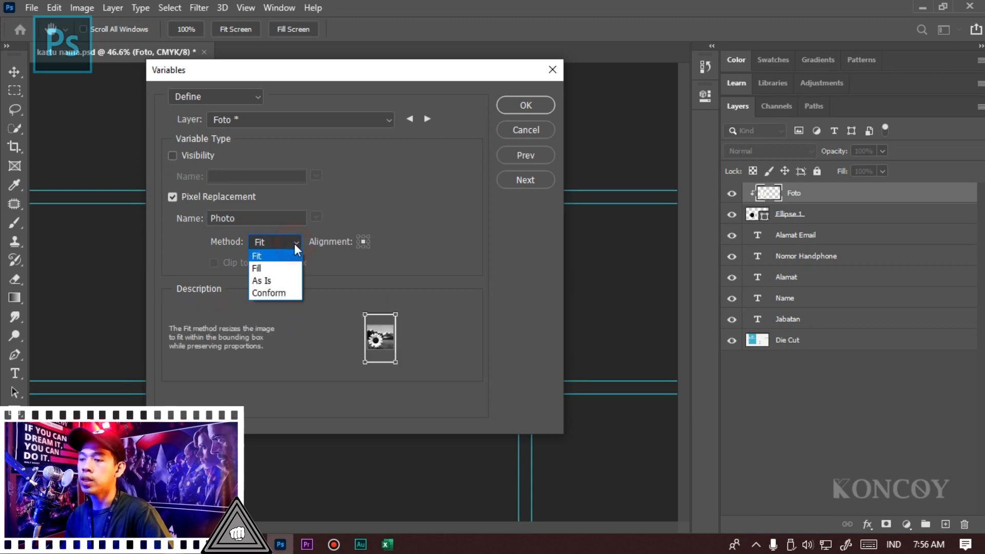
click(264, 267)
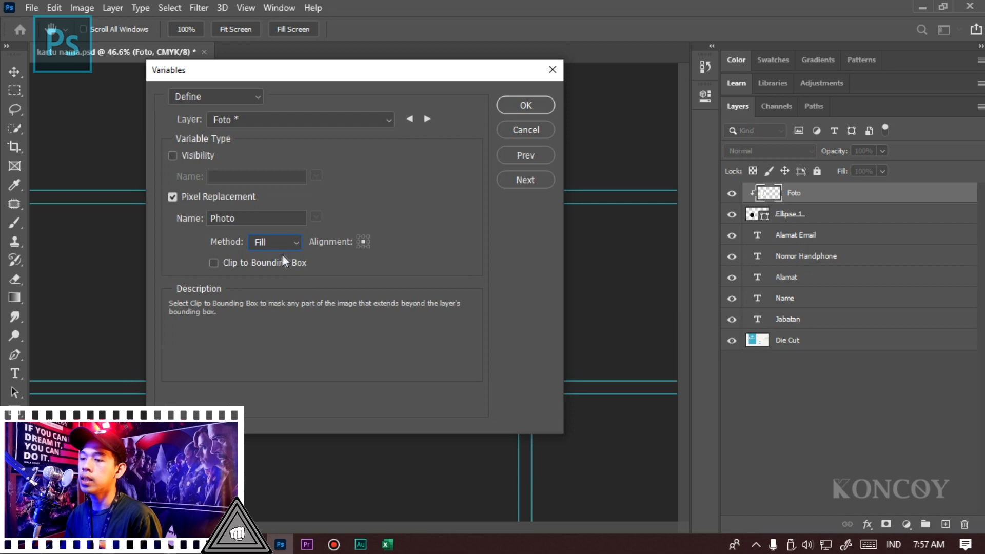
click(291, 243)
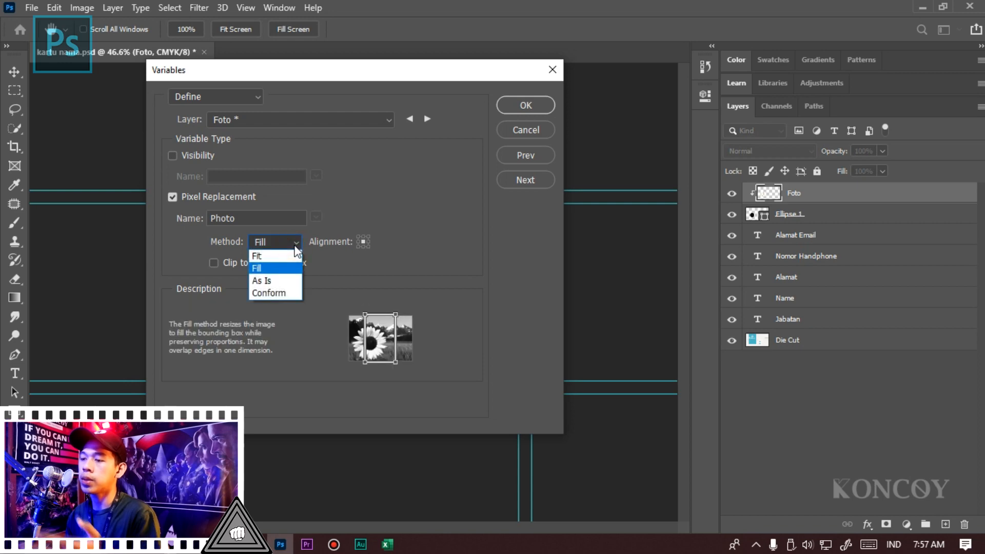
click(292, 280)
Set the Foto layer's pixel replacement method to Conform and apply the variable definitions.
click(298, 241)
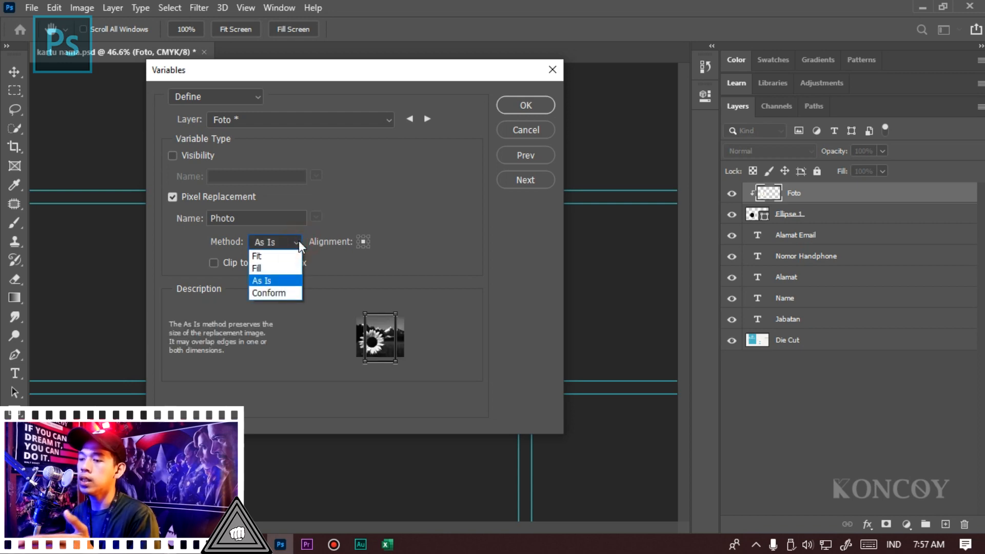
click(272, 293)
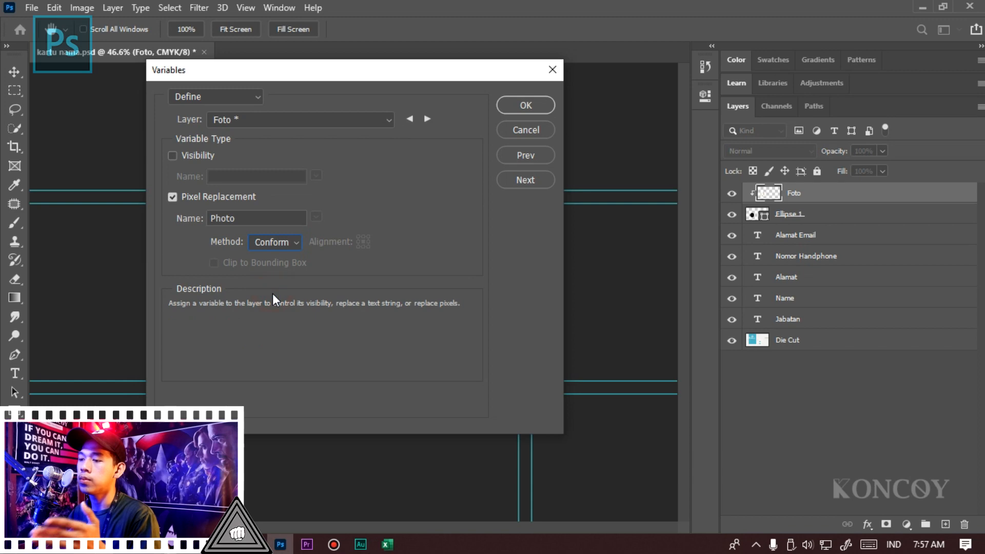
click(276, 243)
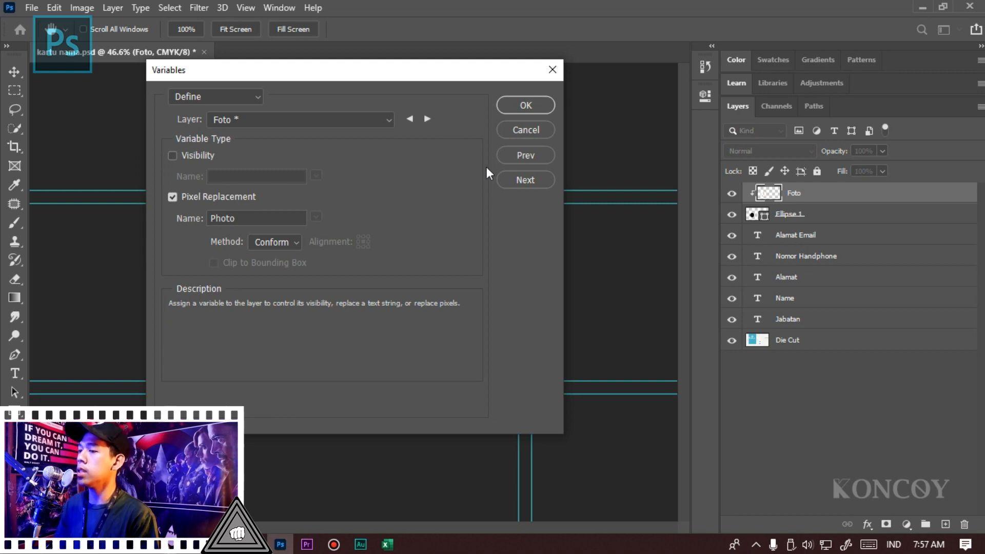
click(529, 107)
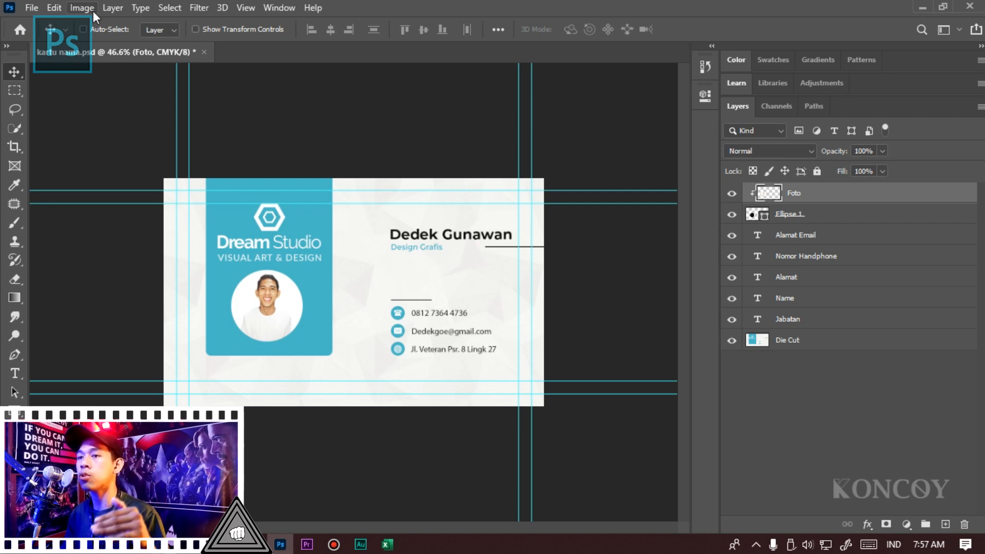
Open the variable data sets of the business card and delete all existing data sets.
click(82, 8)
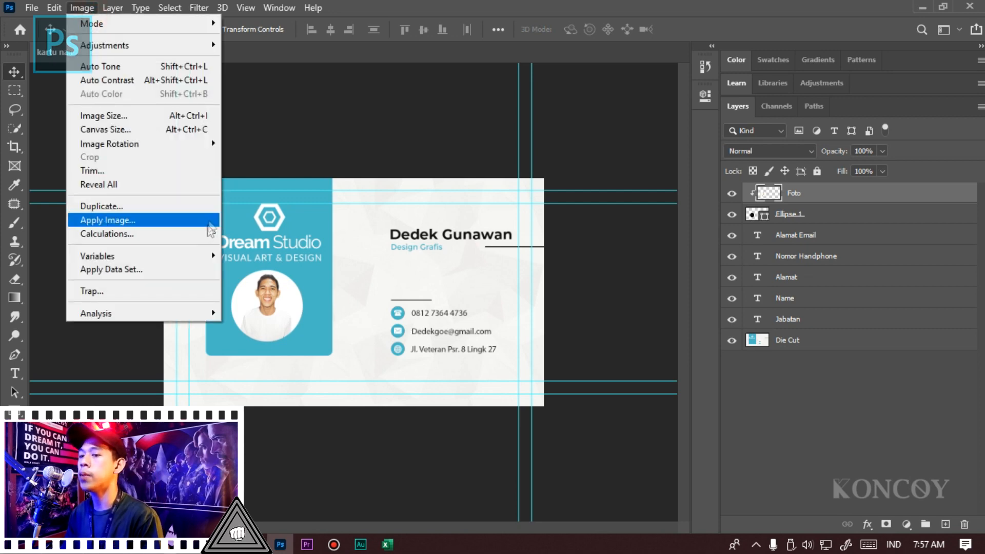
mouse_move(203, 259)
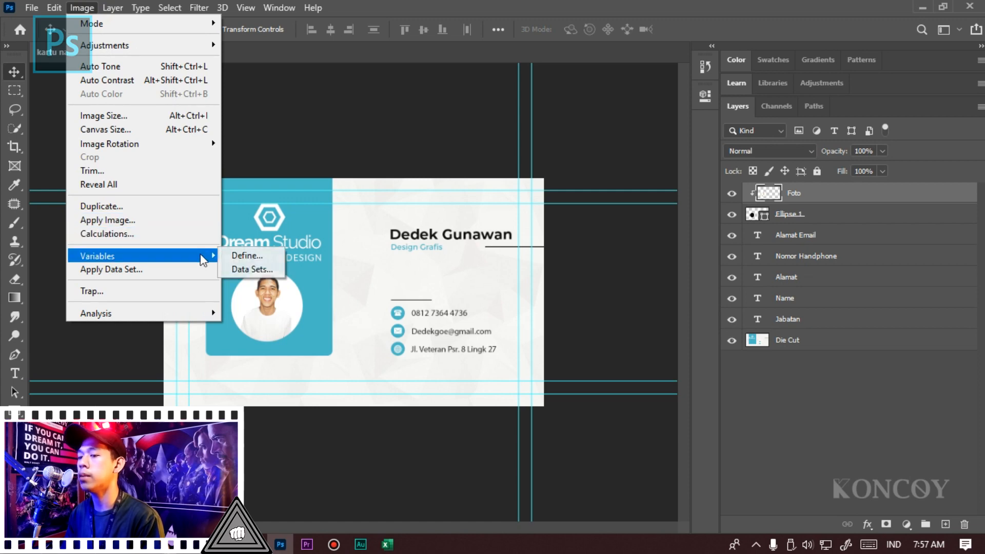
click(255, 268)
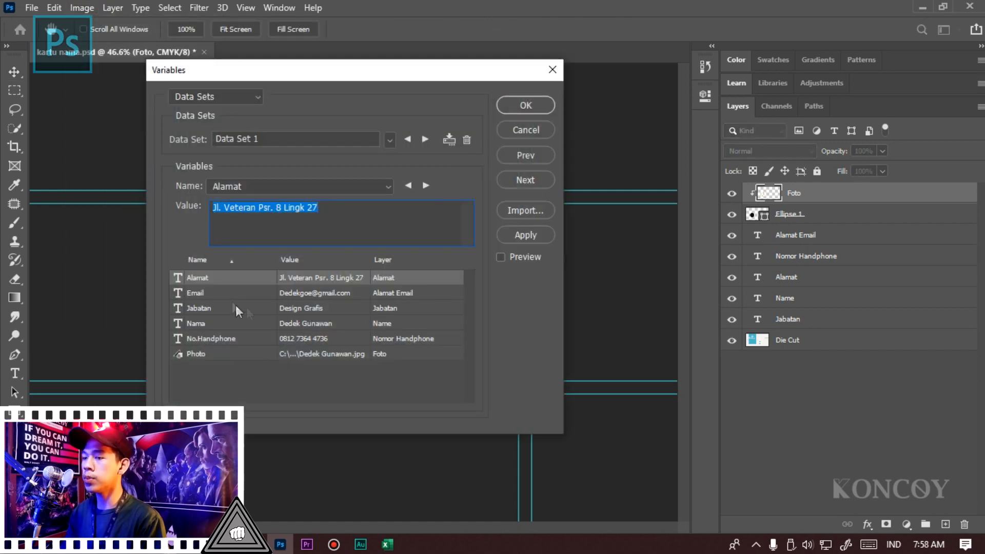
click(464, 142)
click(464, 141)
click(464, 141)
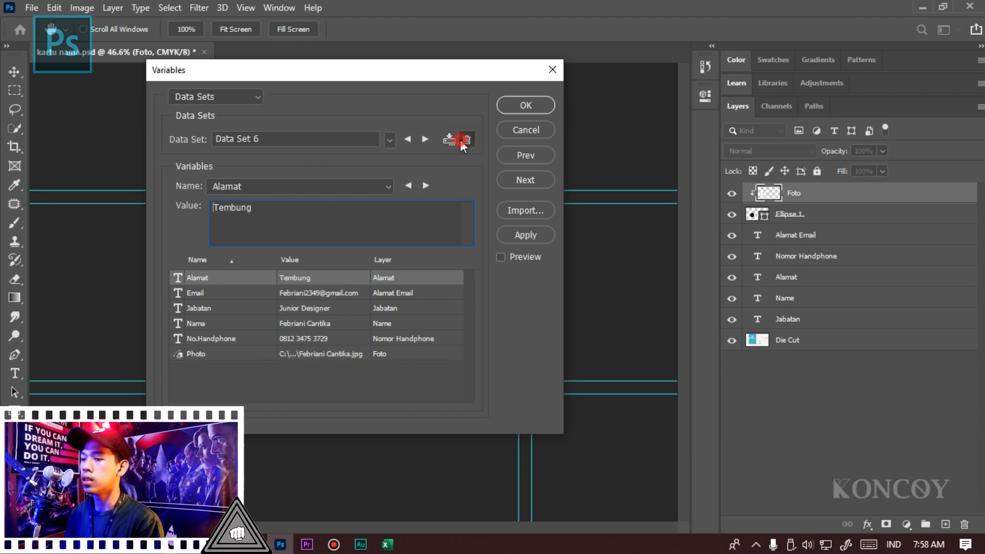
click(465, 140)
click(220, 96)
click(217, 107)
click(527, 179)
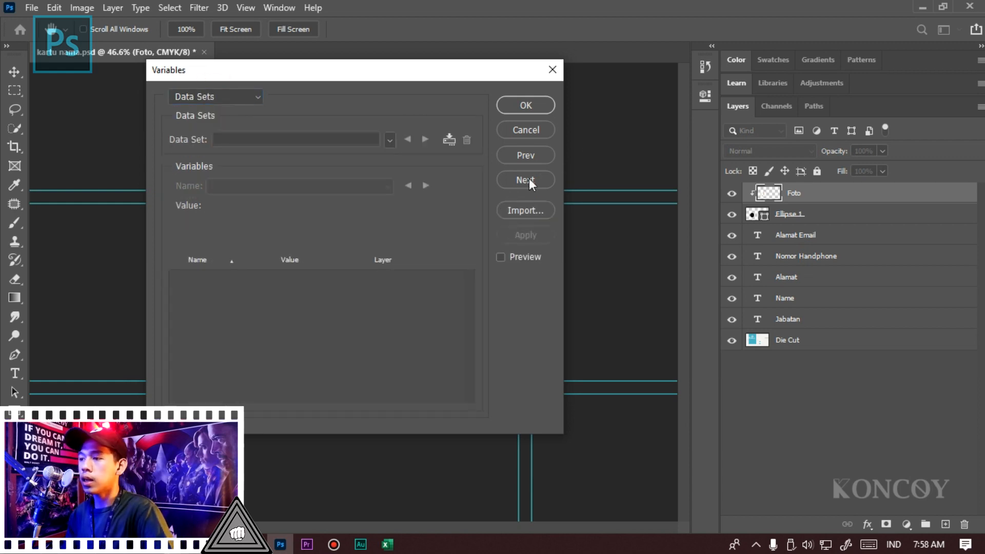
Import the data sets from "nama keseluruhan oke .txt" in the "ganti nama 100 x" folder, with Automatic encoding and Replace Existing Data Sets enabled.
click(523, 208)
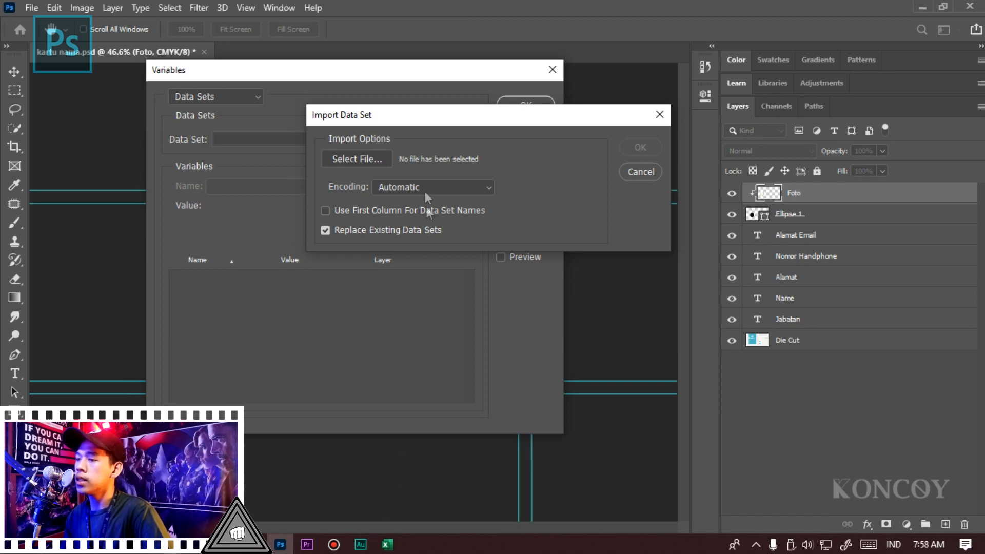
click(368, 160)
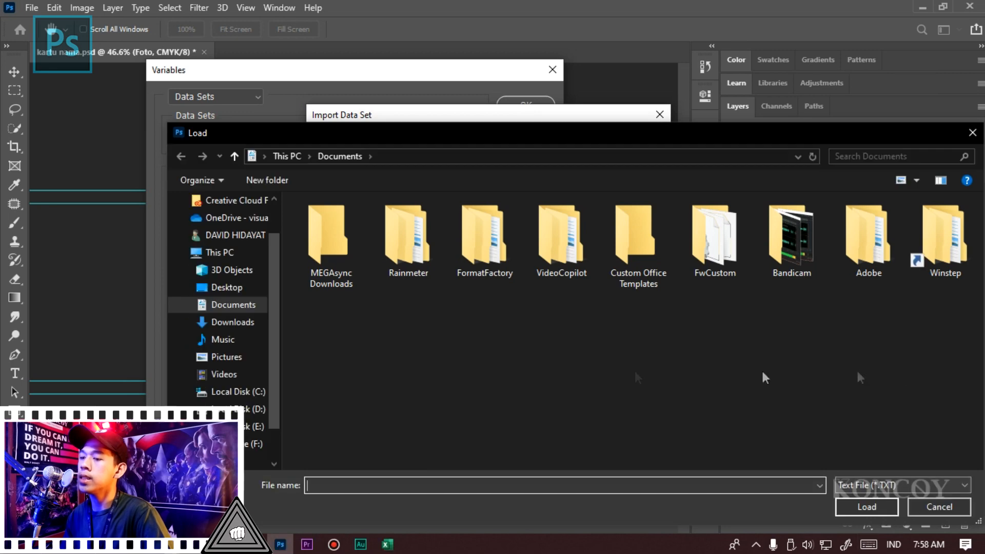
click(244, 226)
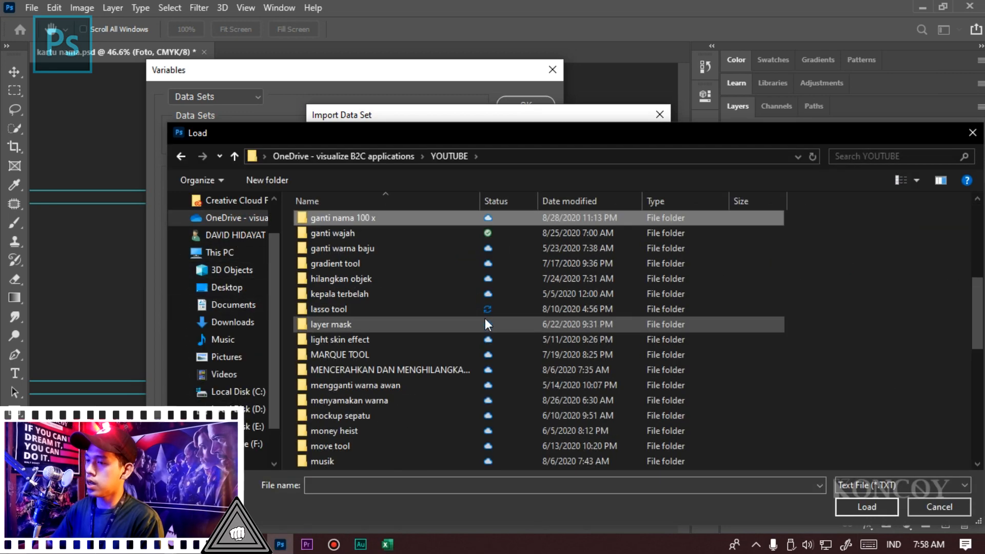
key(Return)
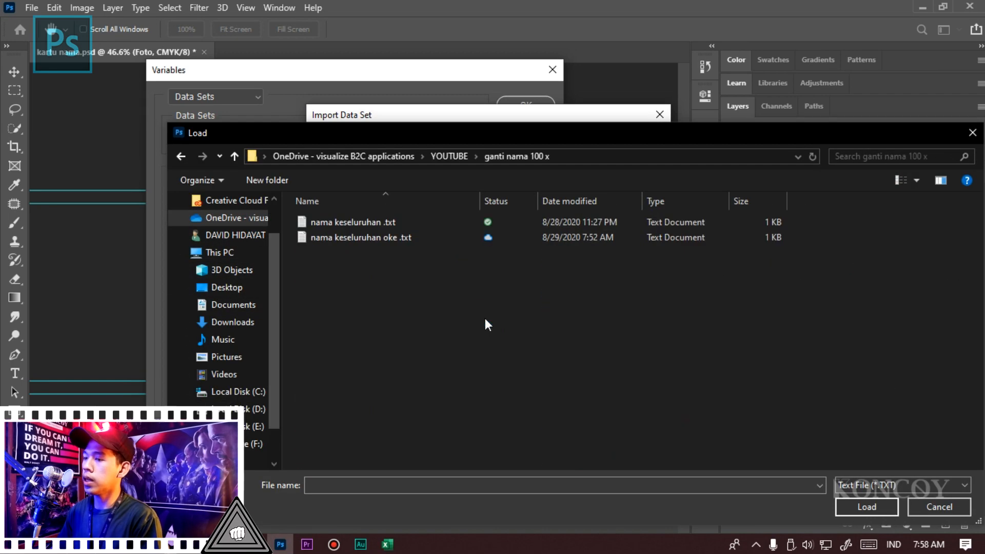
click(375, 238)
double_click(376, 238)
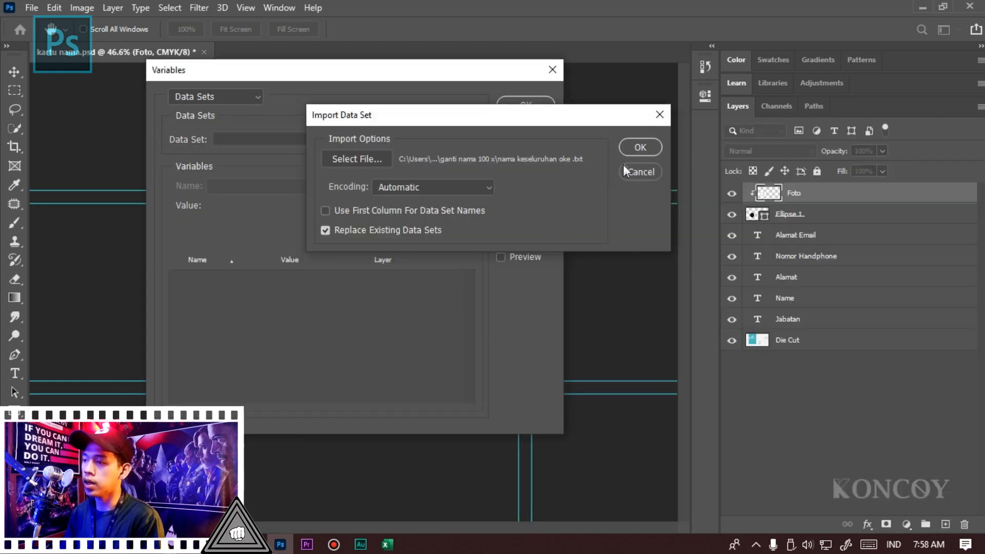
click(640, 147)
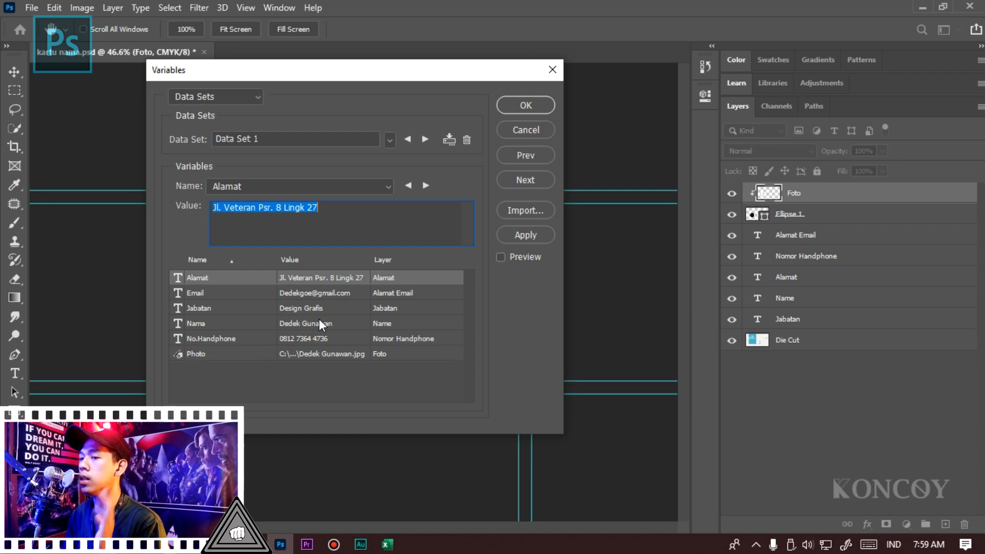
Check the Foto layer's variable definition and return to the imported data sets.
click(226, 97)
click(226, 110)
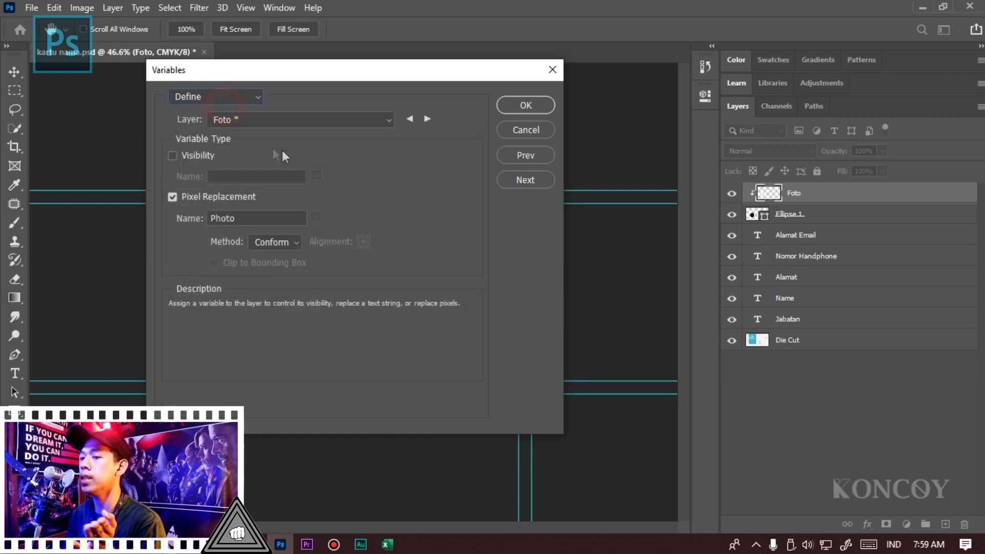
click(228, 99)
click(229, 122)
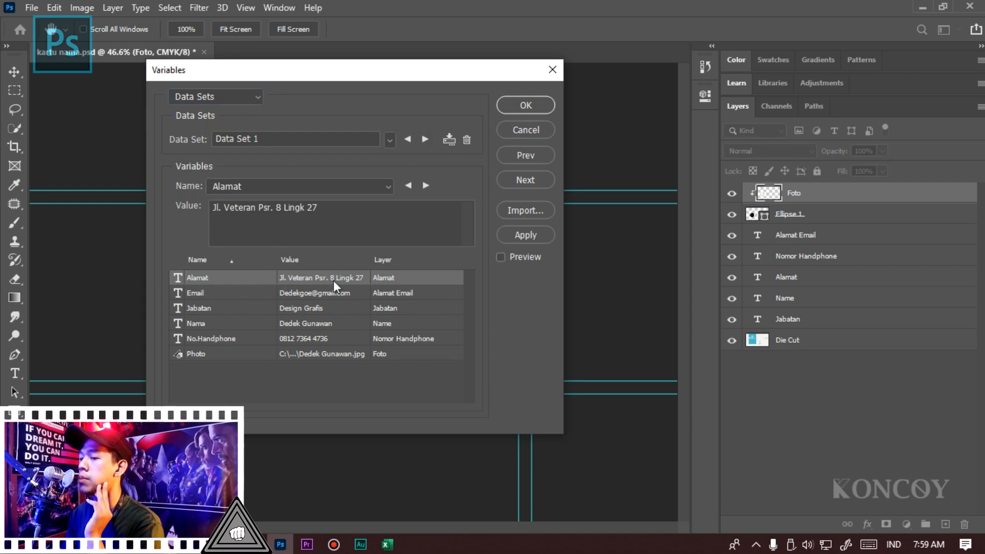
Preview the card with each data set from Data Set 1 to Data Set 6, and apply Data Set 6 to the document.
drag(365, 66, 776, 27)
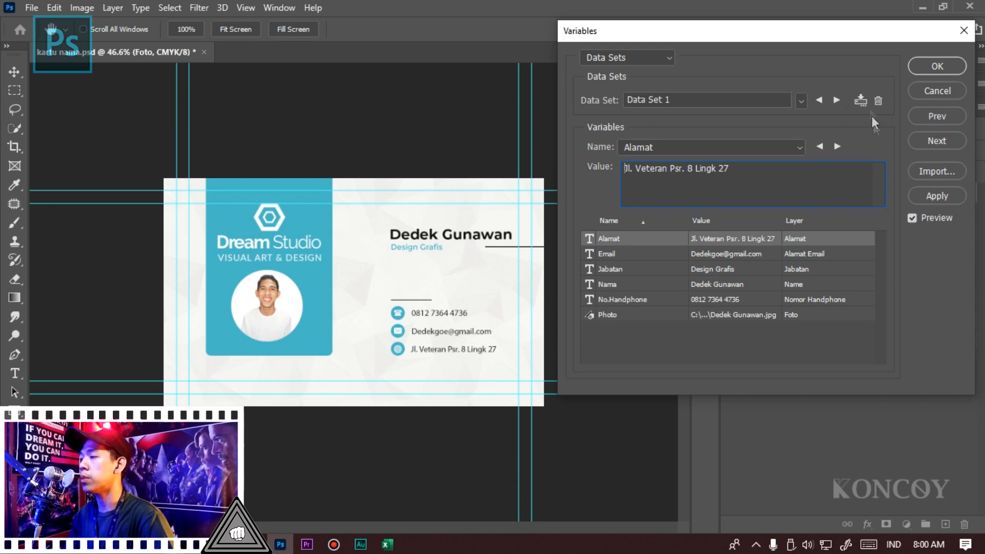
click(839, 99)
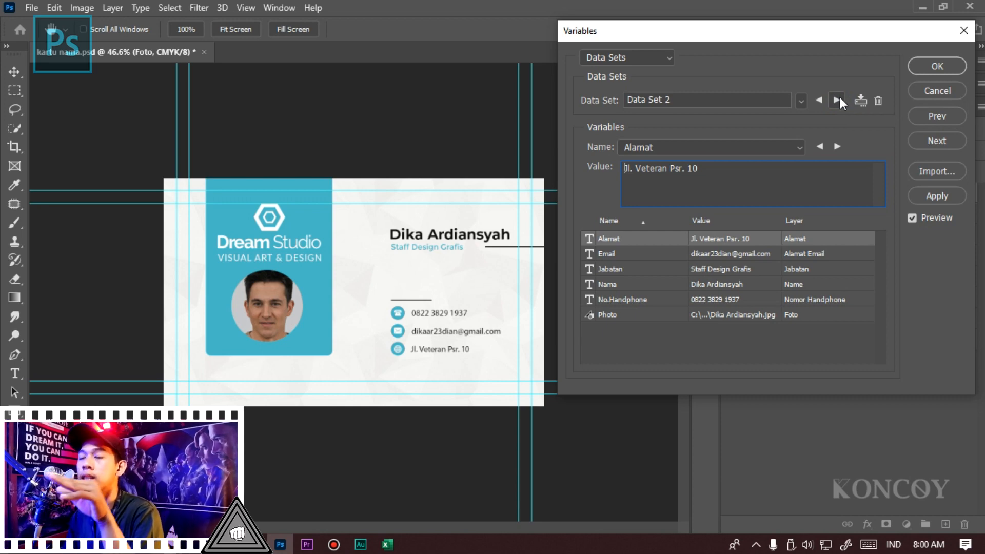
click(838, 99)
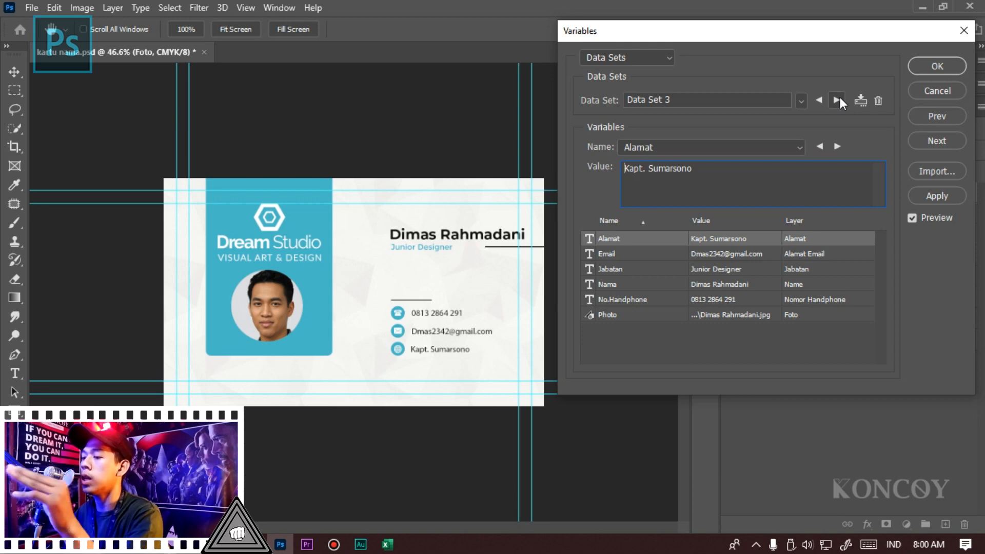
click(837, 100)
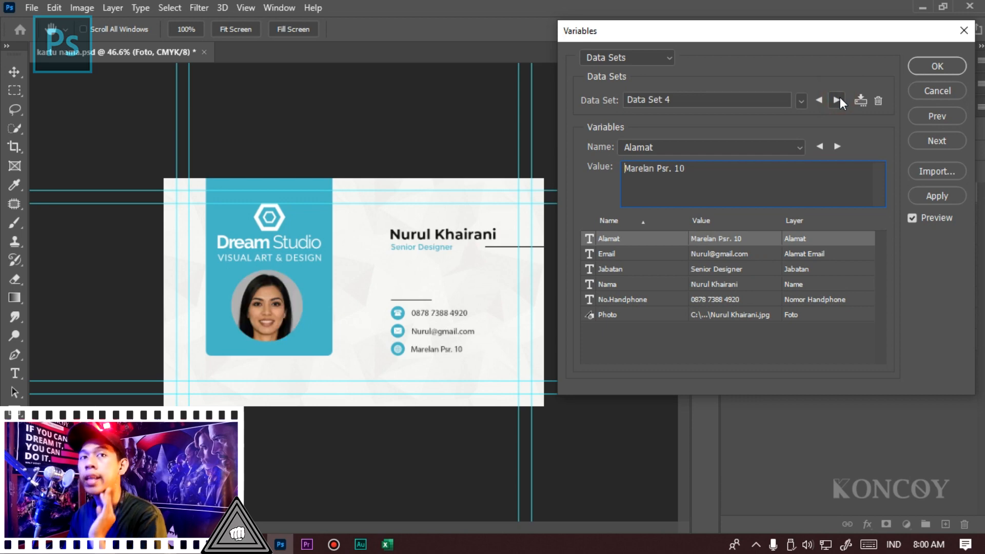
click(838, 100)
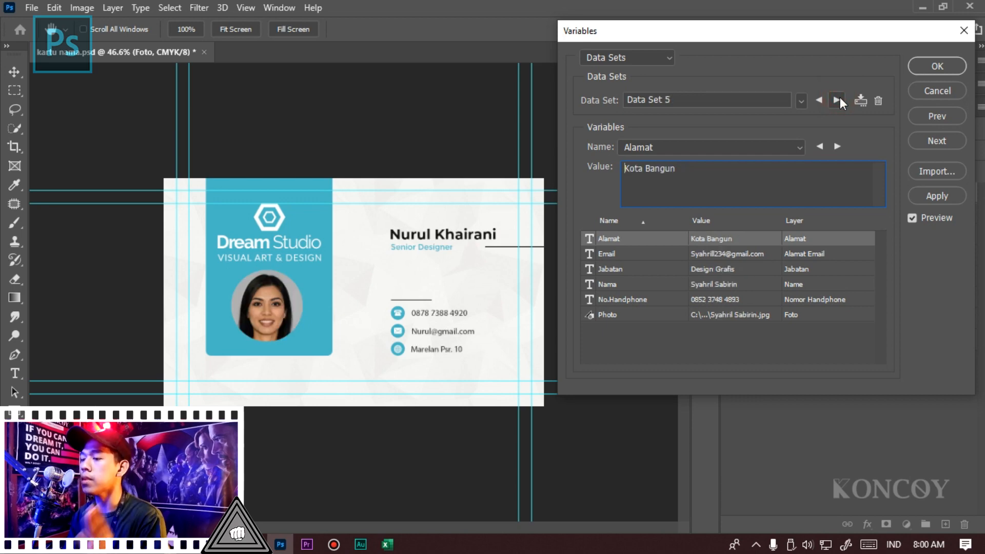
click(838, 100)
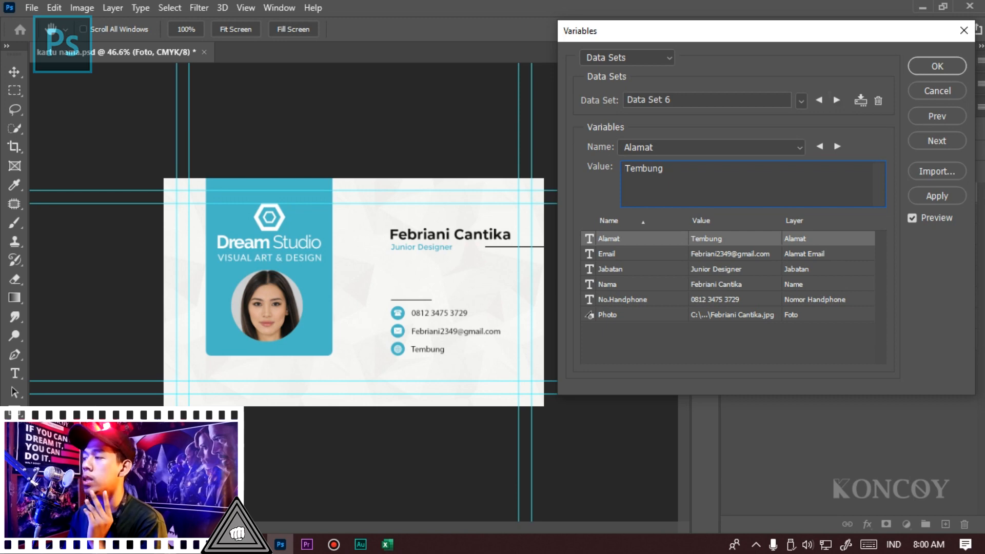
click(928, 197)
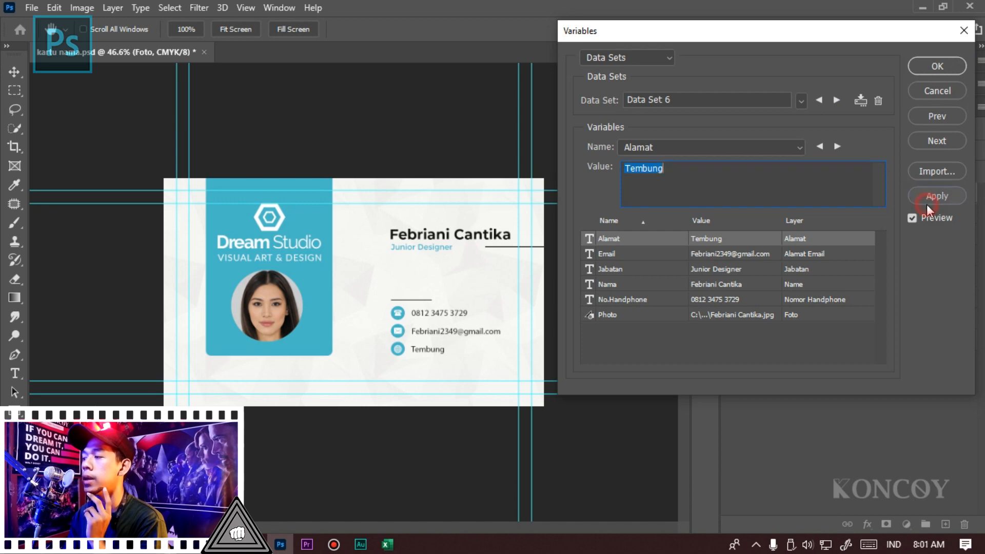
click(939, 66)
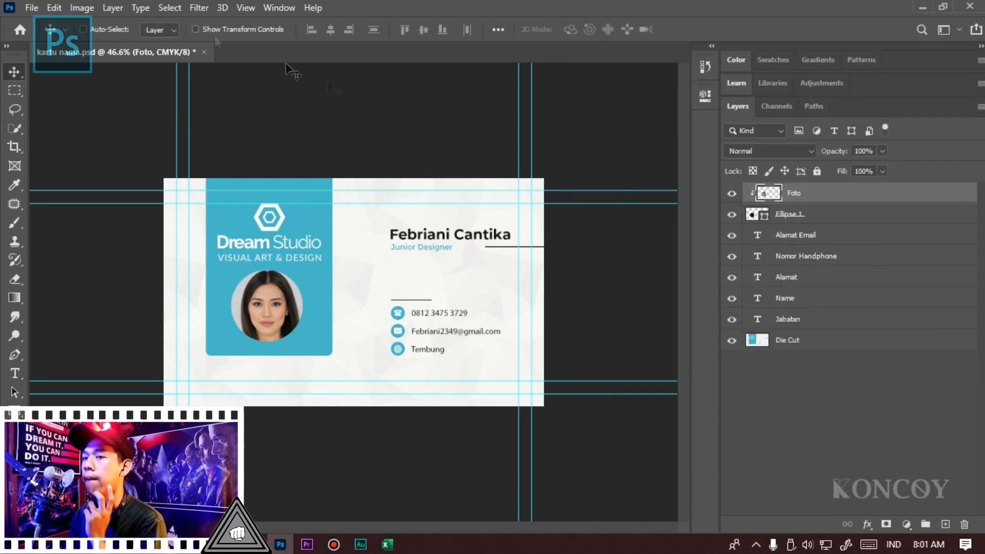
Export all data sets as PSD files into a new folder named "ganti nama" inside Videos, keeping the document and data set names in the file names.
click(31, 8)
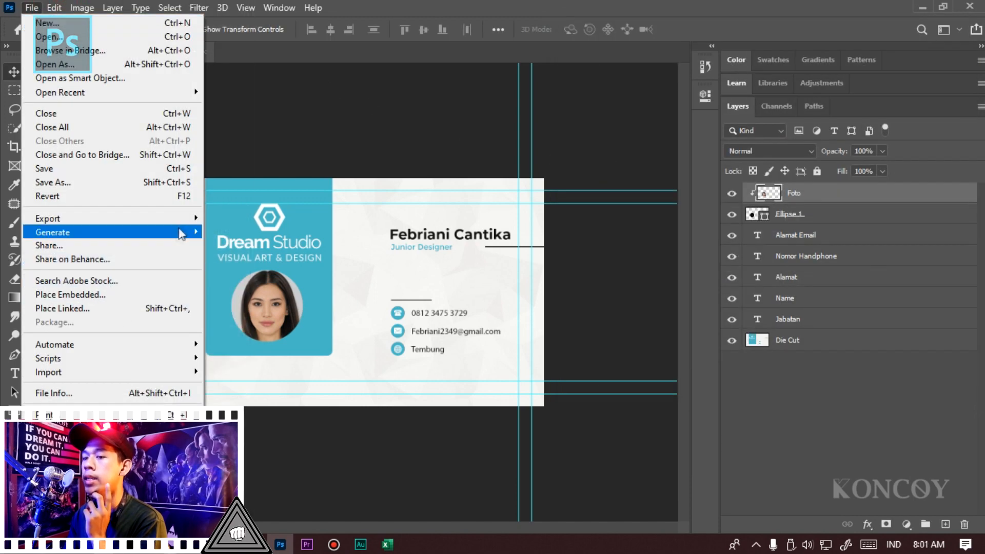
mouse_move(174, 218)
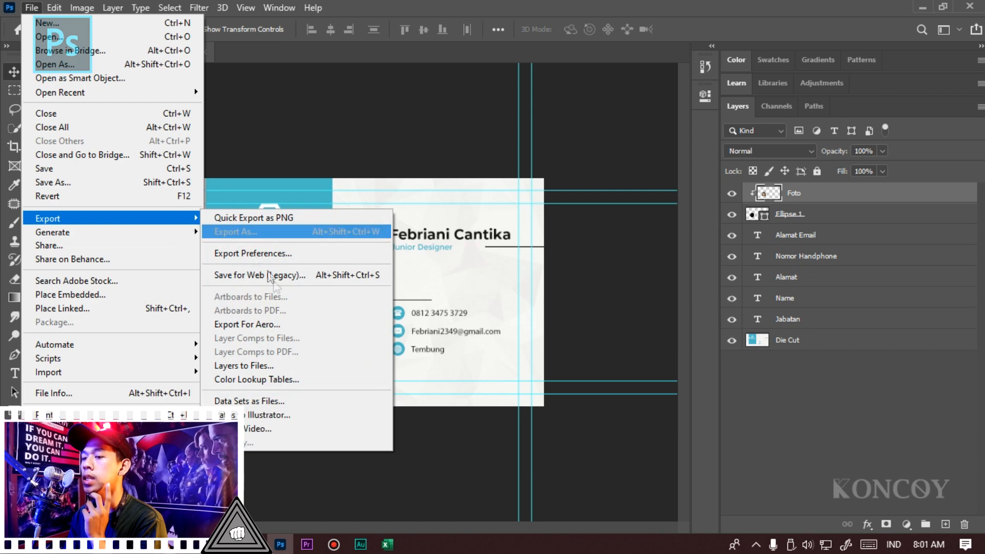
click(280, 401)
click(314, 126)
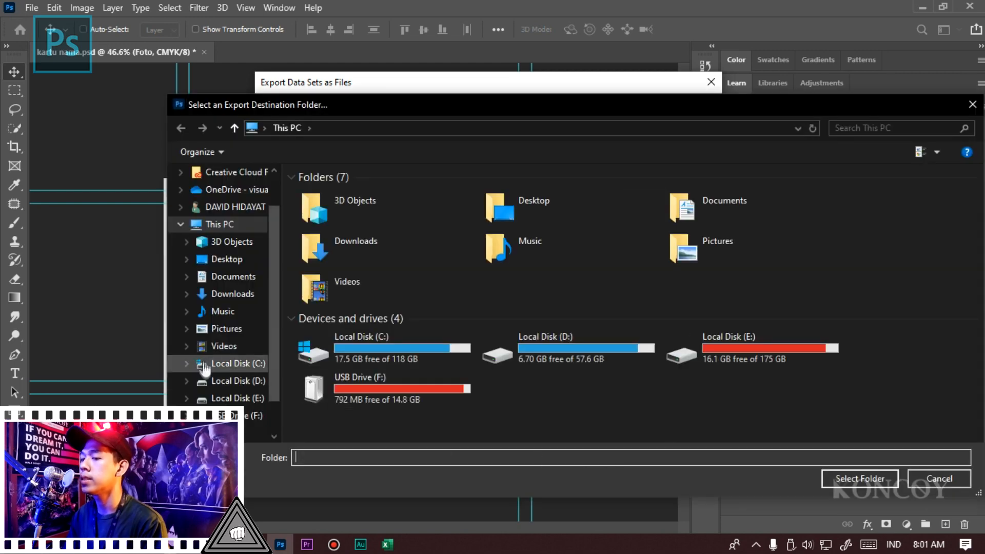
click(223, 346)
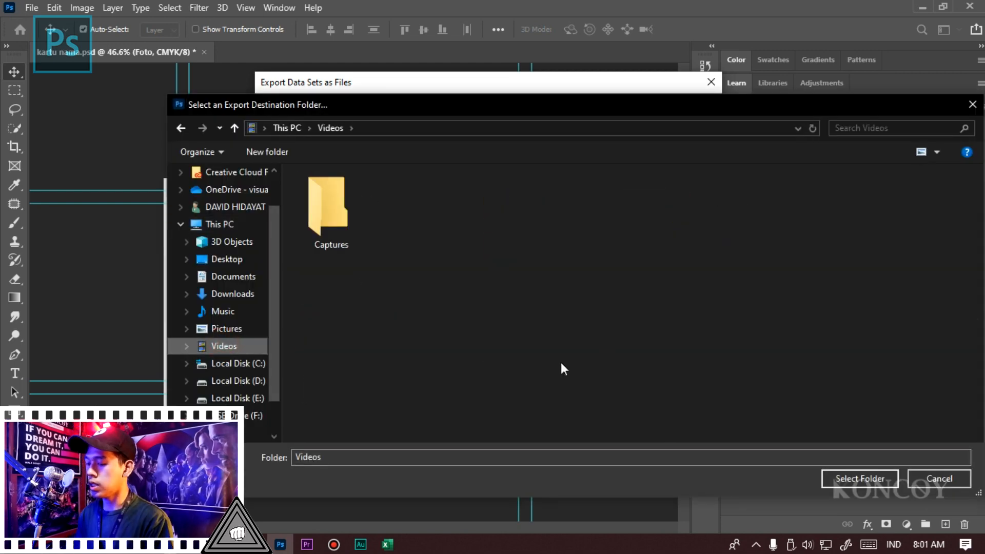
key(ctrl+shift+n)
text(ganti nama)
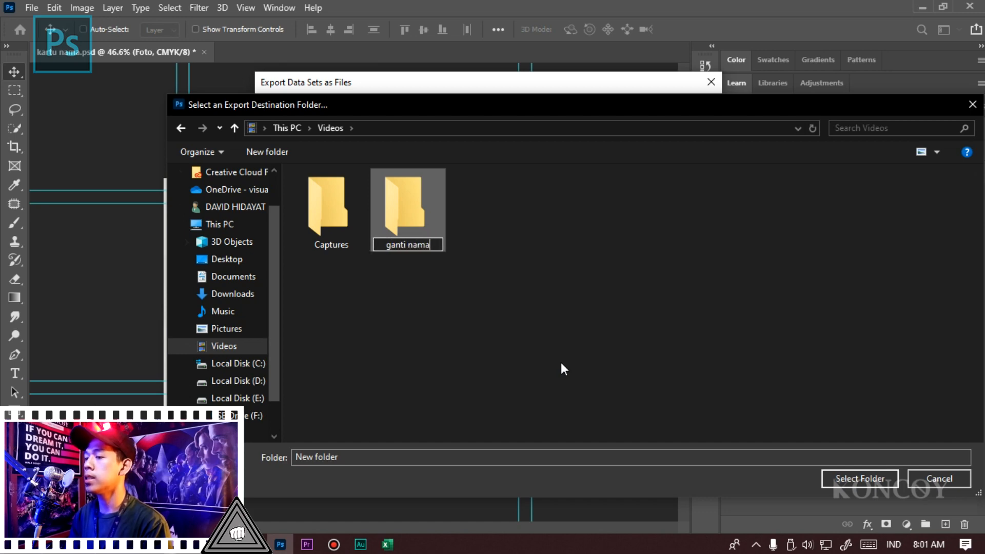
key(Return)
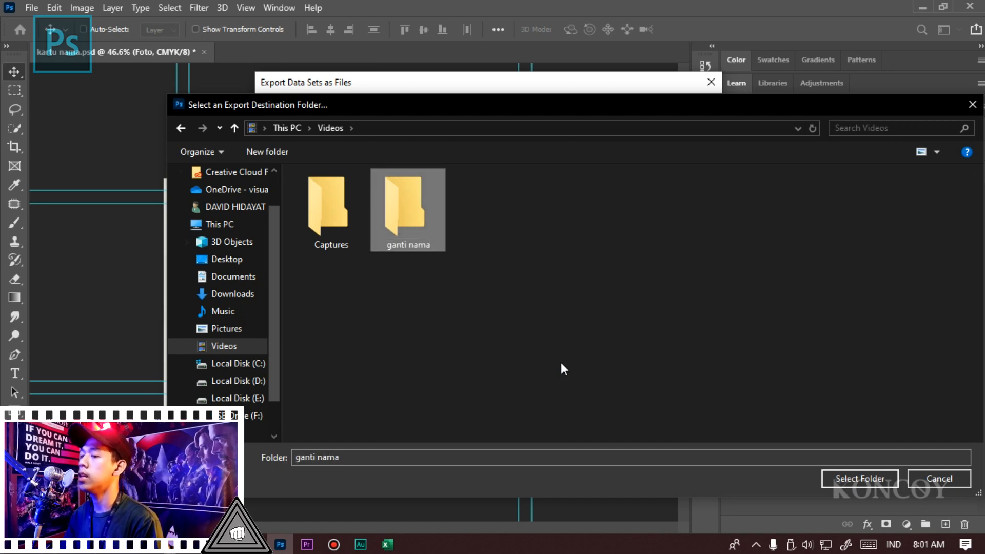
double_click(410, 188)
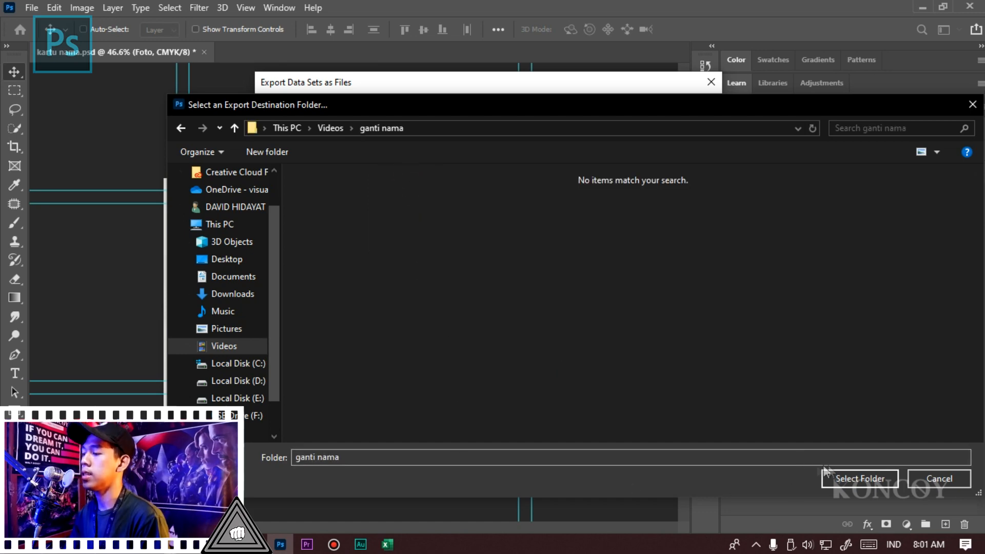
click(856, 478)
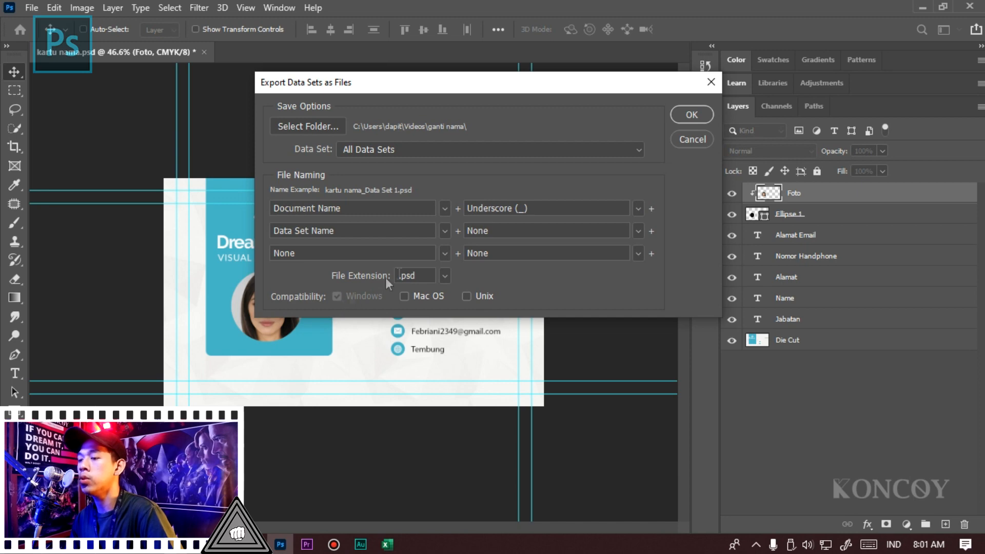
click(692, 115)
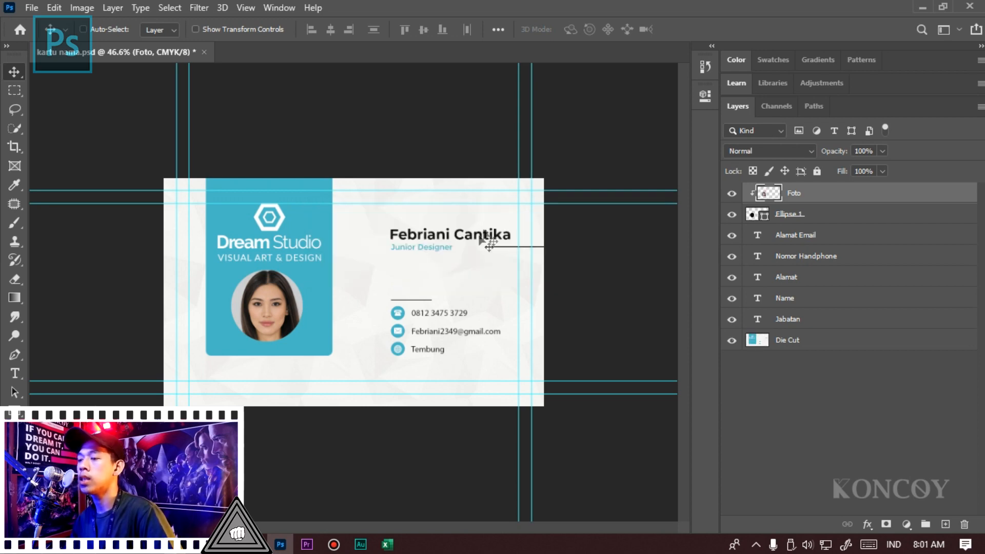
Switch to File Explorer and open the exported Data Set 4 and Data Set 2 cards from the "ganti nama" folder in Videos for checking.
key(alt+Tab)
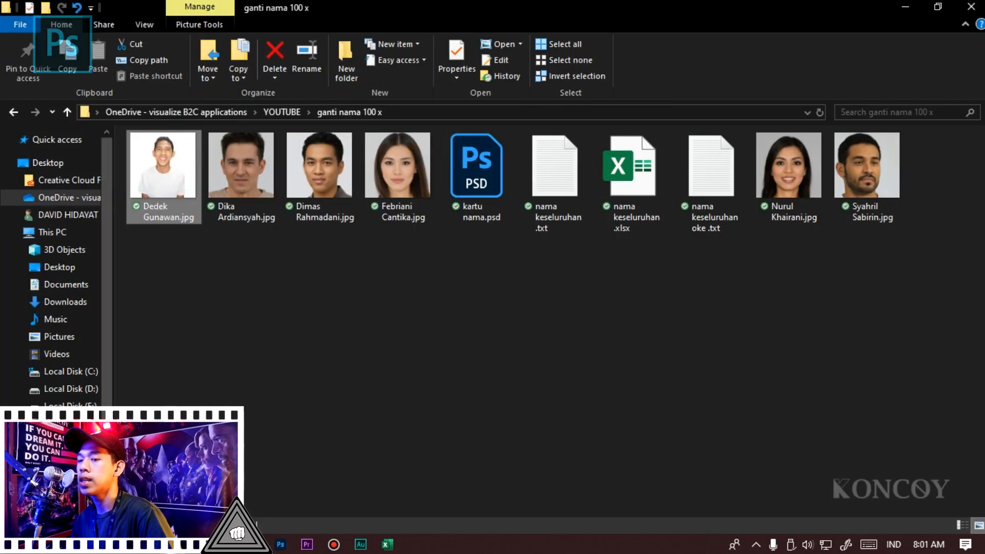
click(81, 356)
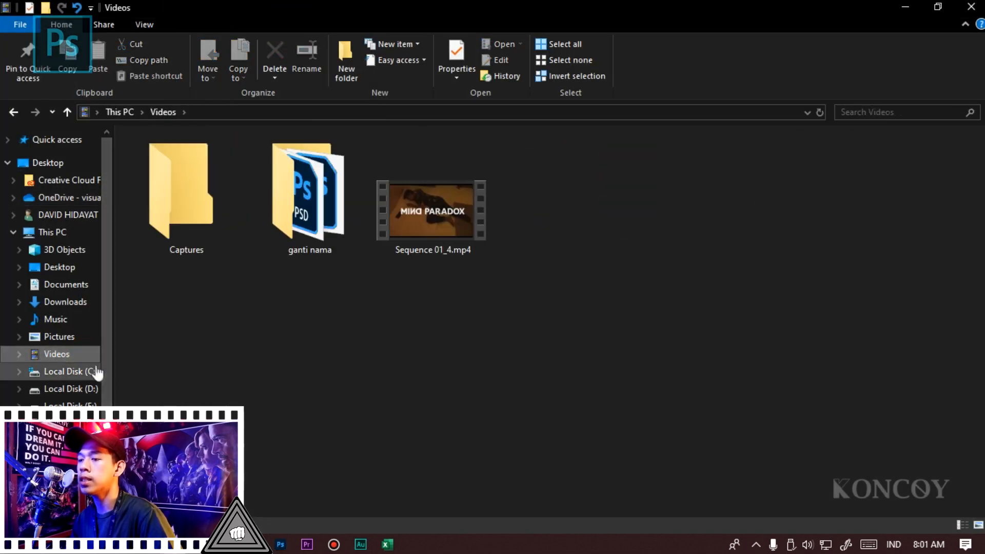
double_click(300, 223)
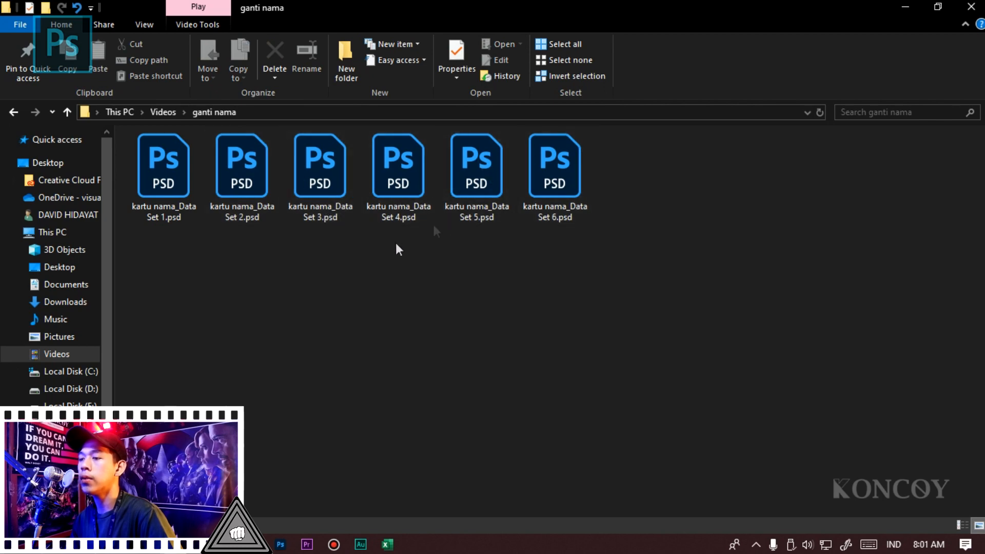
double_click(395, 196)
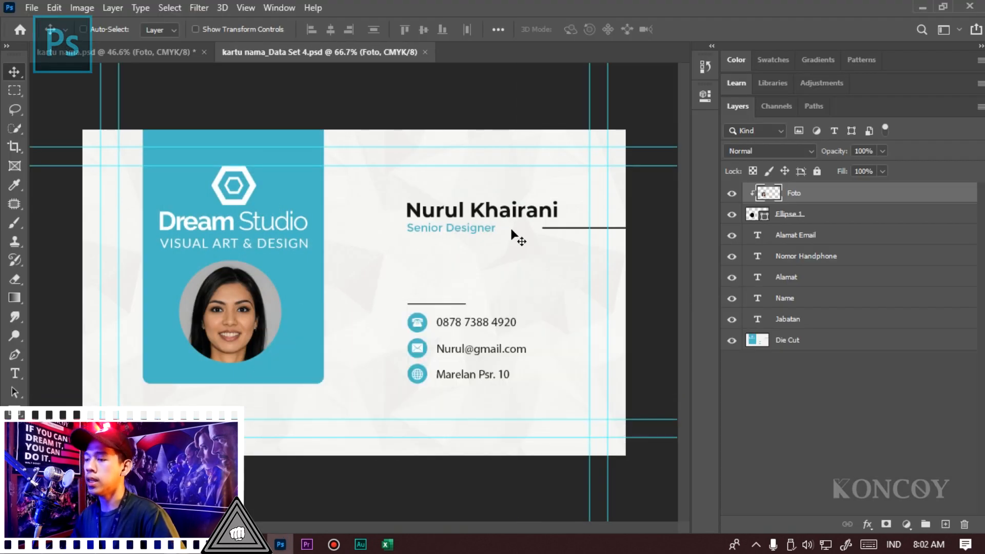
click(922, 7)
double_click(266, 162)
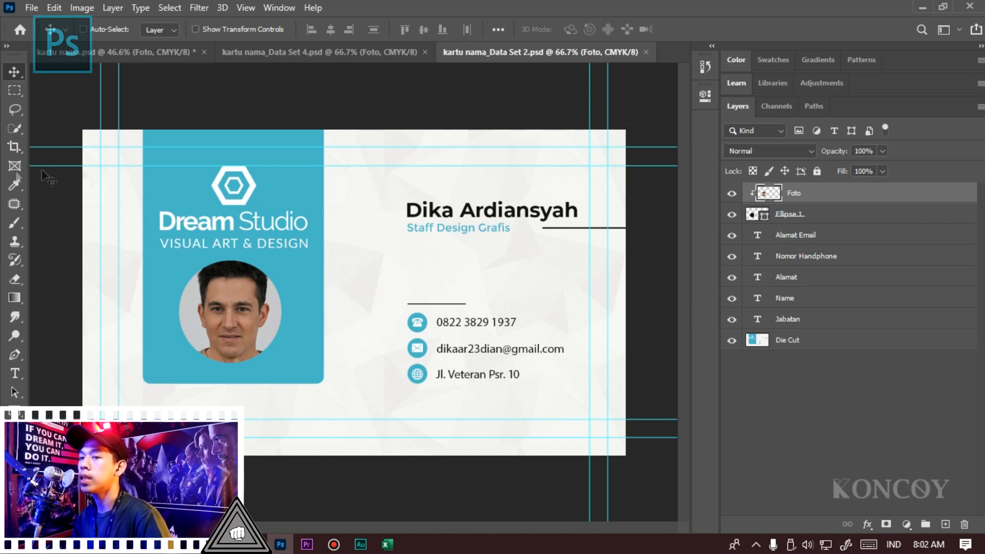
Batch-convert the PSD cards in the Videos "ganti nama" folder to JPEG with Image Processor, saving them in the same location.
click(26, 7)
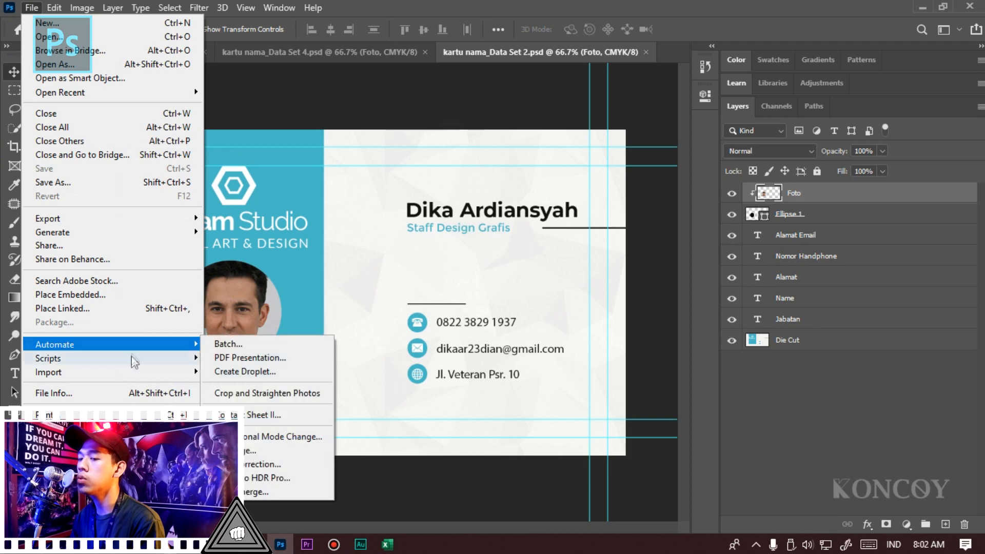
mouse_move(132, 358)
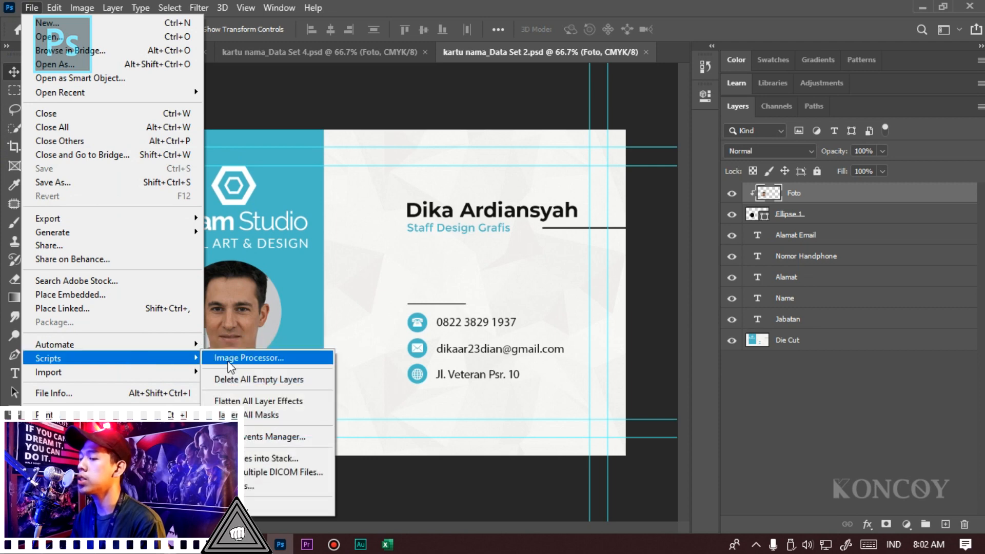
click(229, 365)
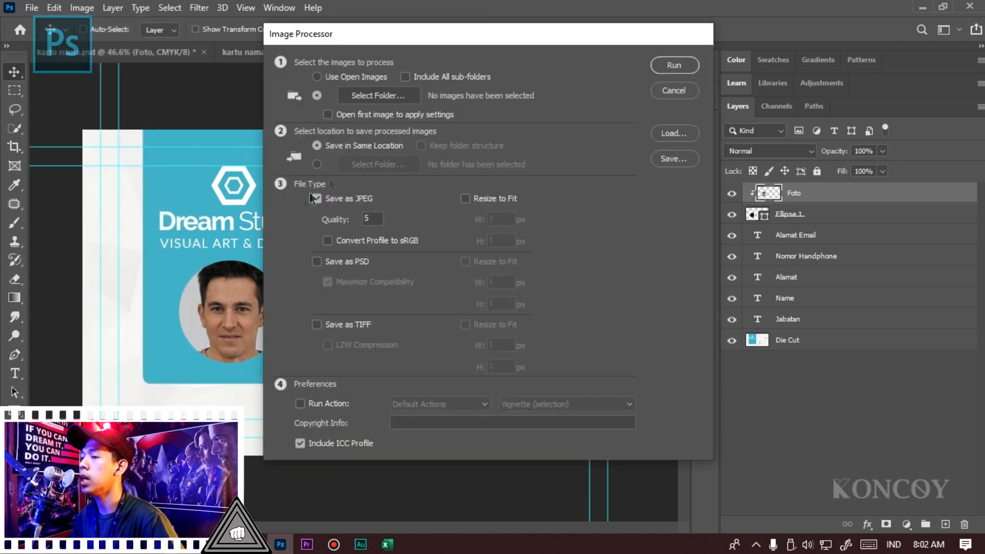
click(391, 97)
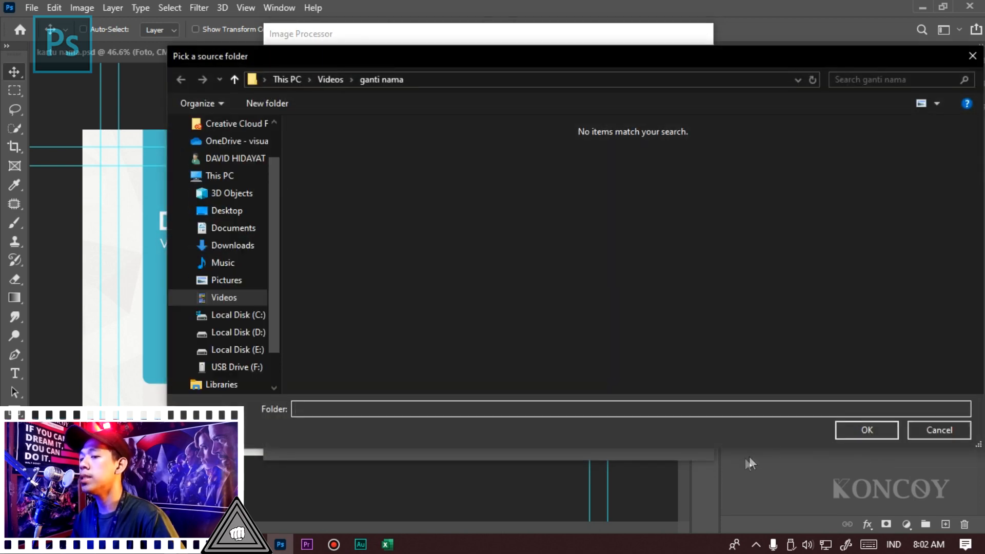
click(883, 429)
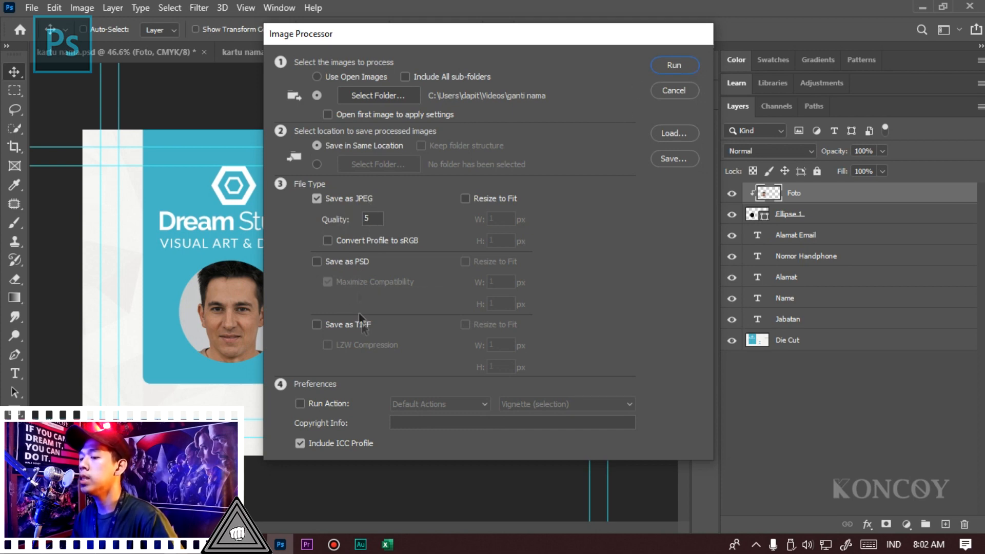
double_click(372, 218)
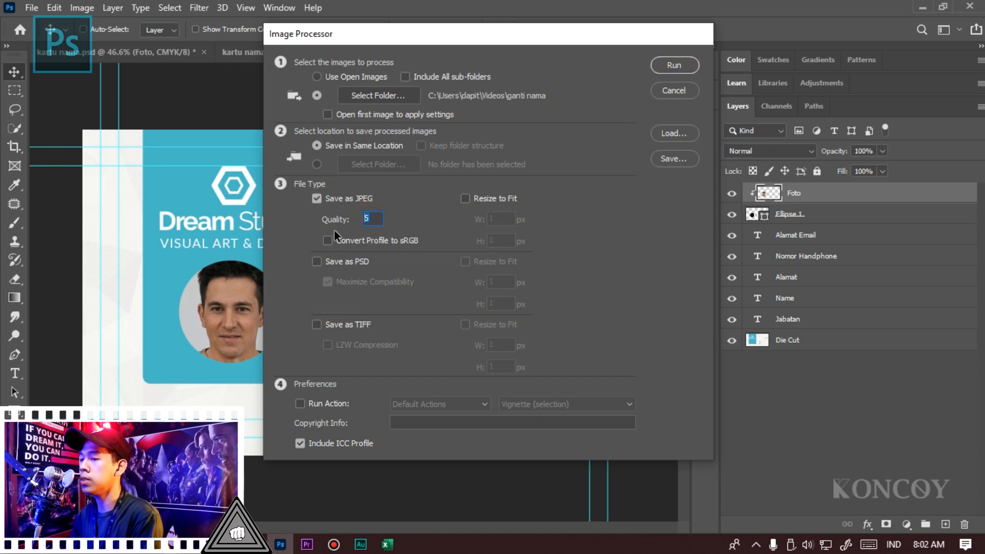
click(674, 66)
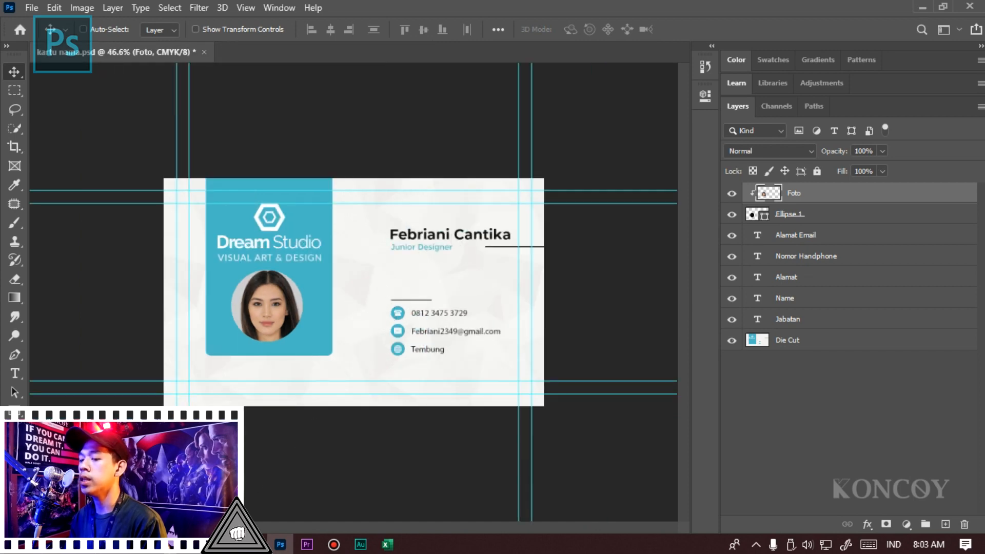
Switch to File Explorer, open the JPEG subfolder of "ganti nama", enlarge the thumbnails and look through the six exported cards.
click(210, 477)
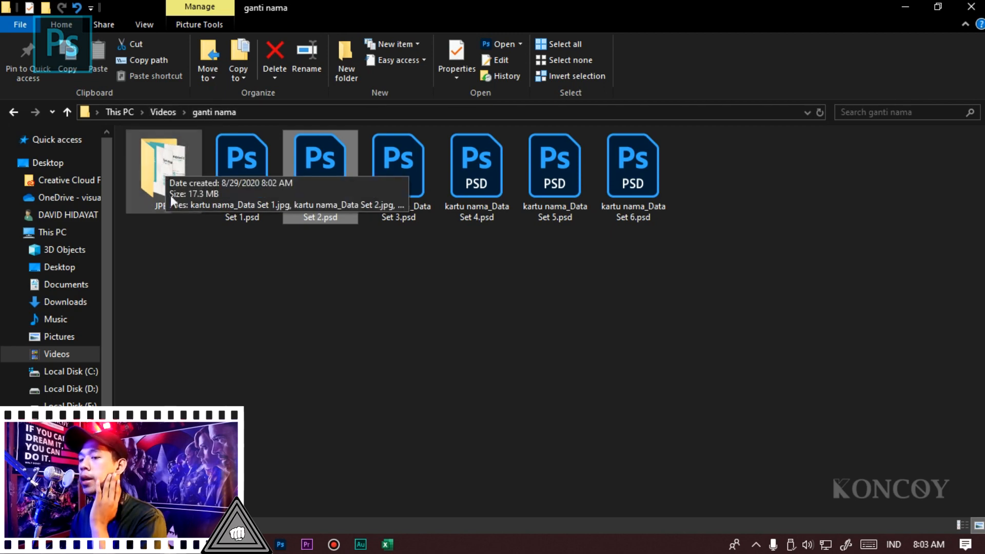
double_click(167, 169)
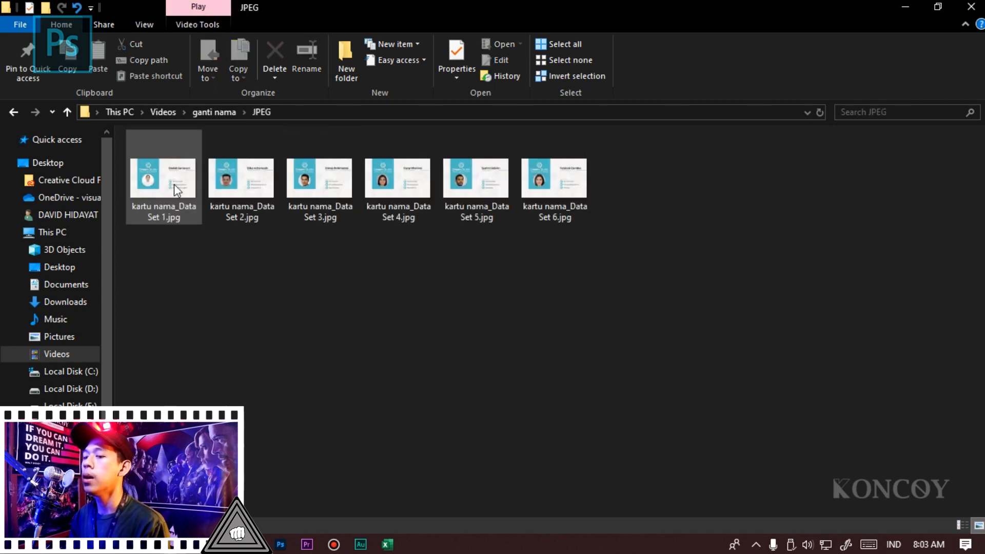
scroll(174, 183, up, 1)
click(192, 171)
click(313, 176)
click(441, 187)
click(585, 185)
click(774, 167)
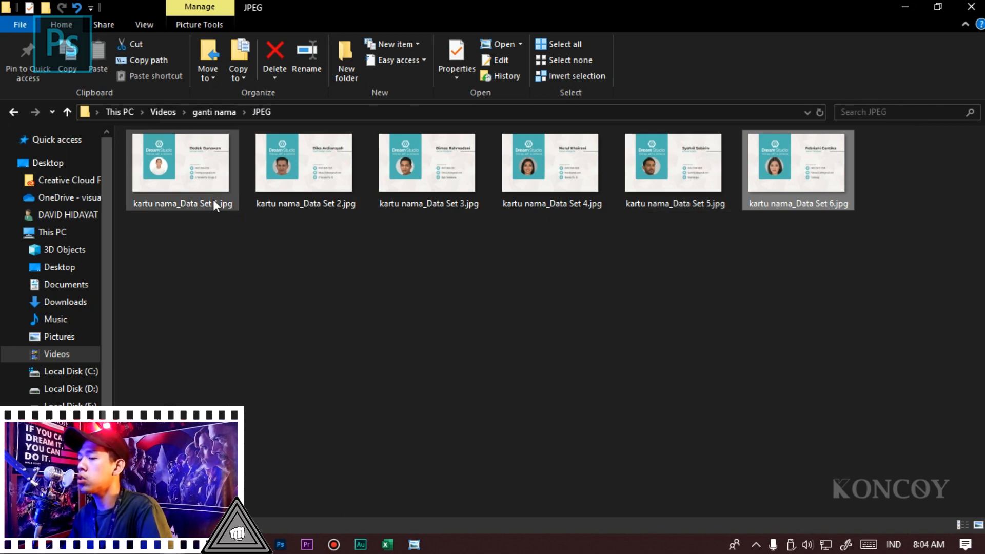
Place the JPEG folder beside the Excel data sheet and compare the Data Set 1, 2 and 3 card images with their rows.
key(super+Left)
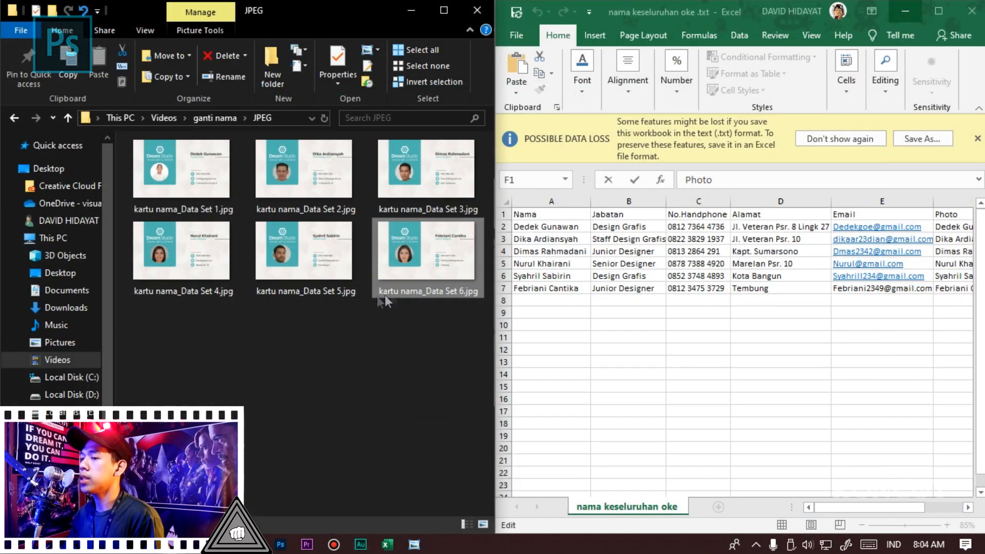
click(218, 170)
double_click(218, 172)
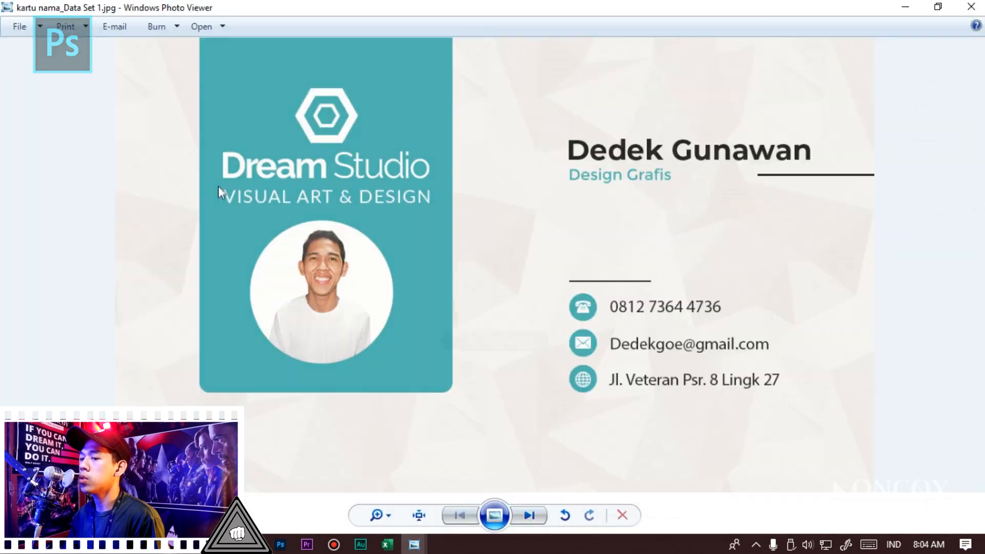
key(super+Left)
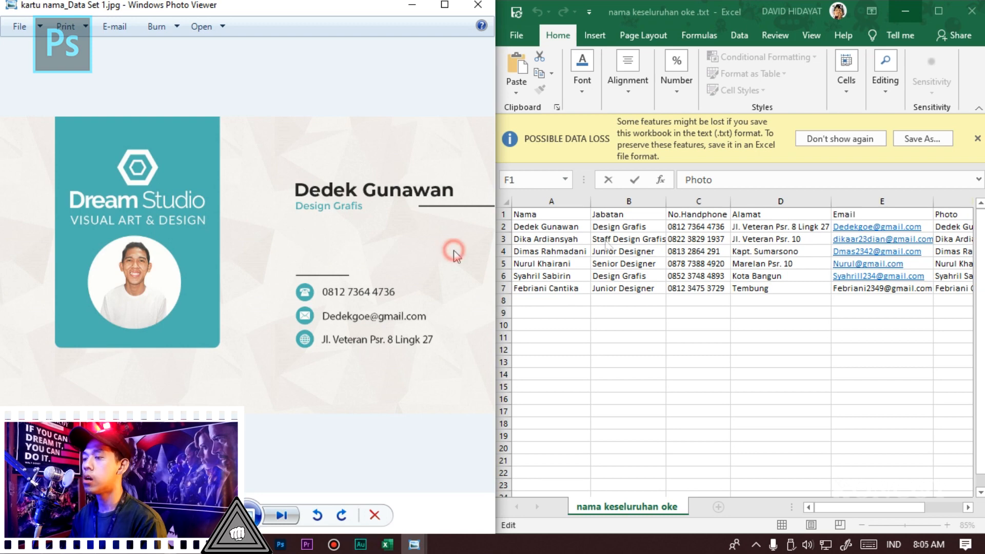
click(284, 515)
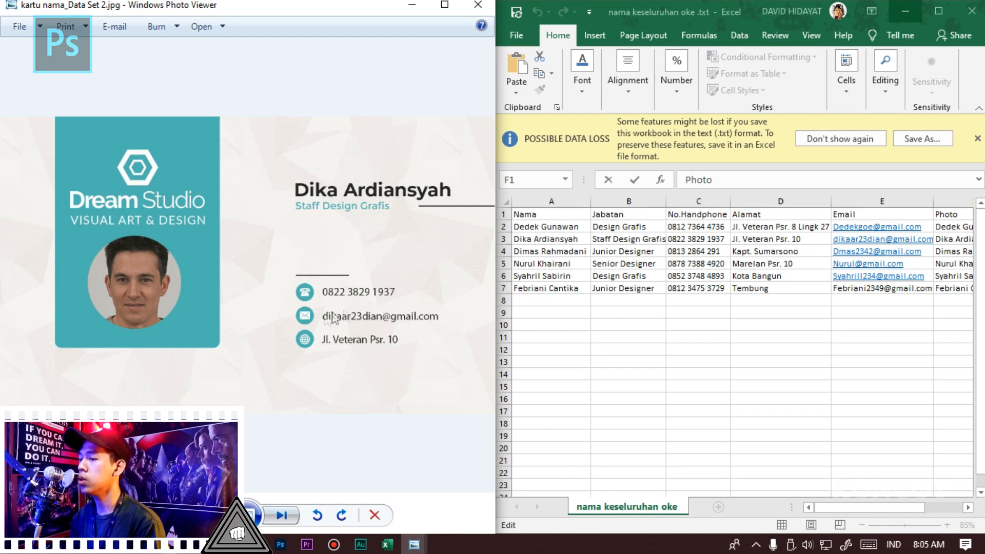
click(287, 517)
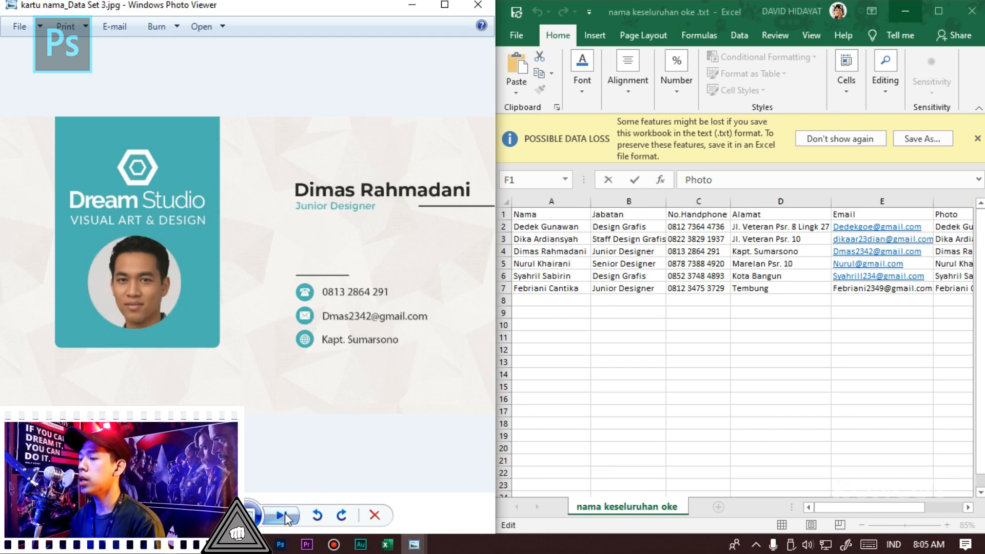
click(478, 5)
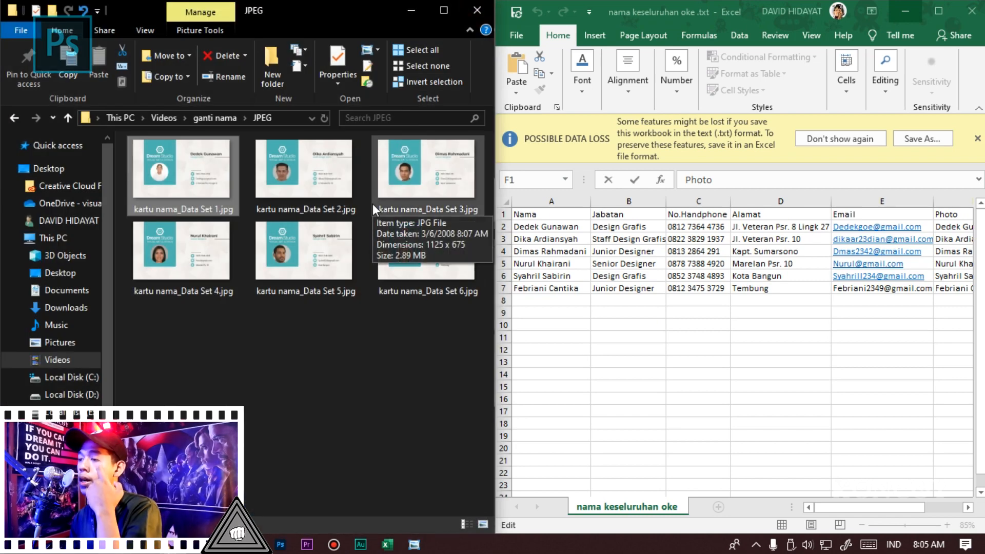